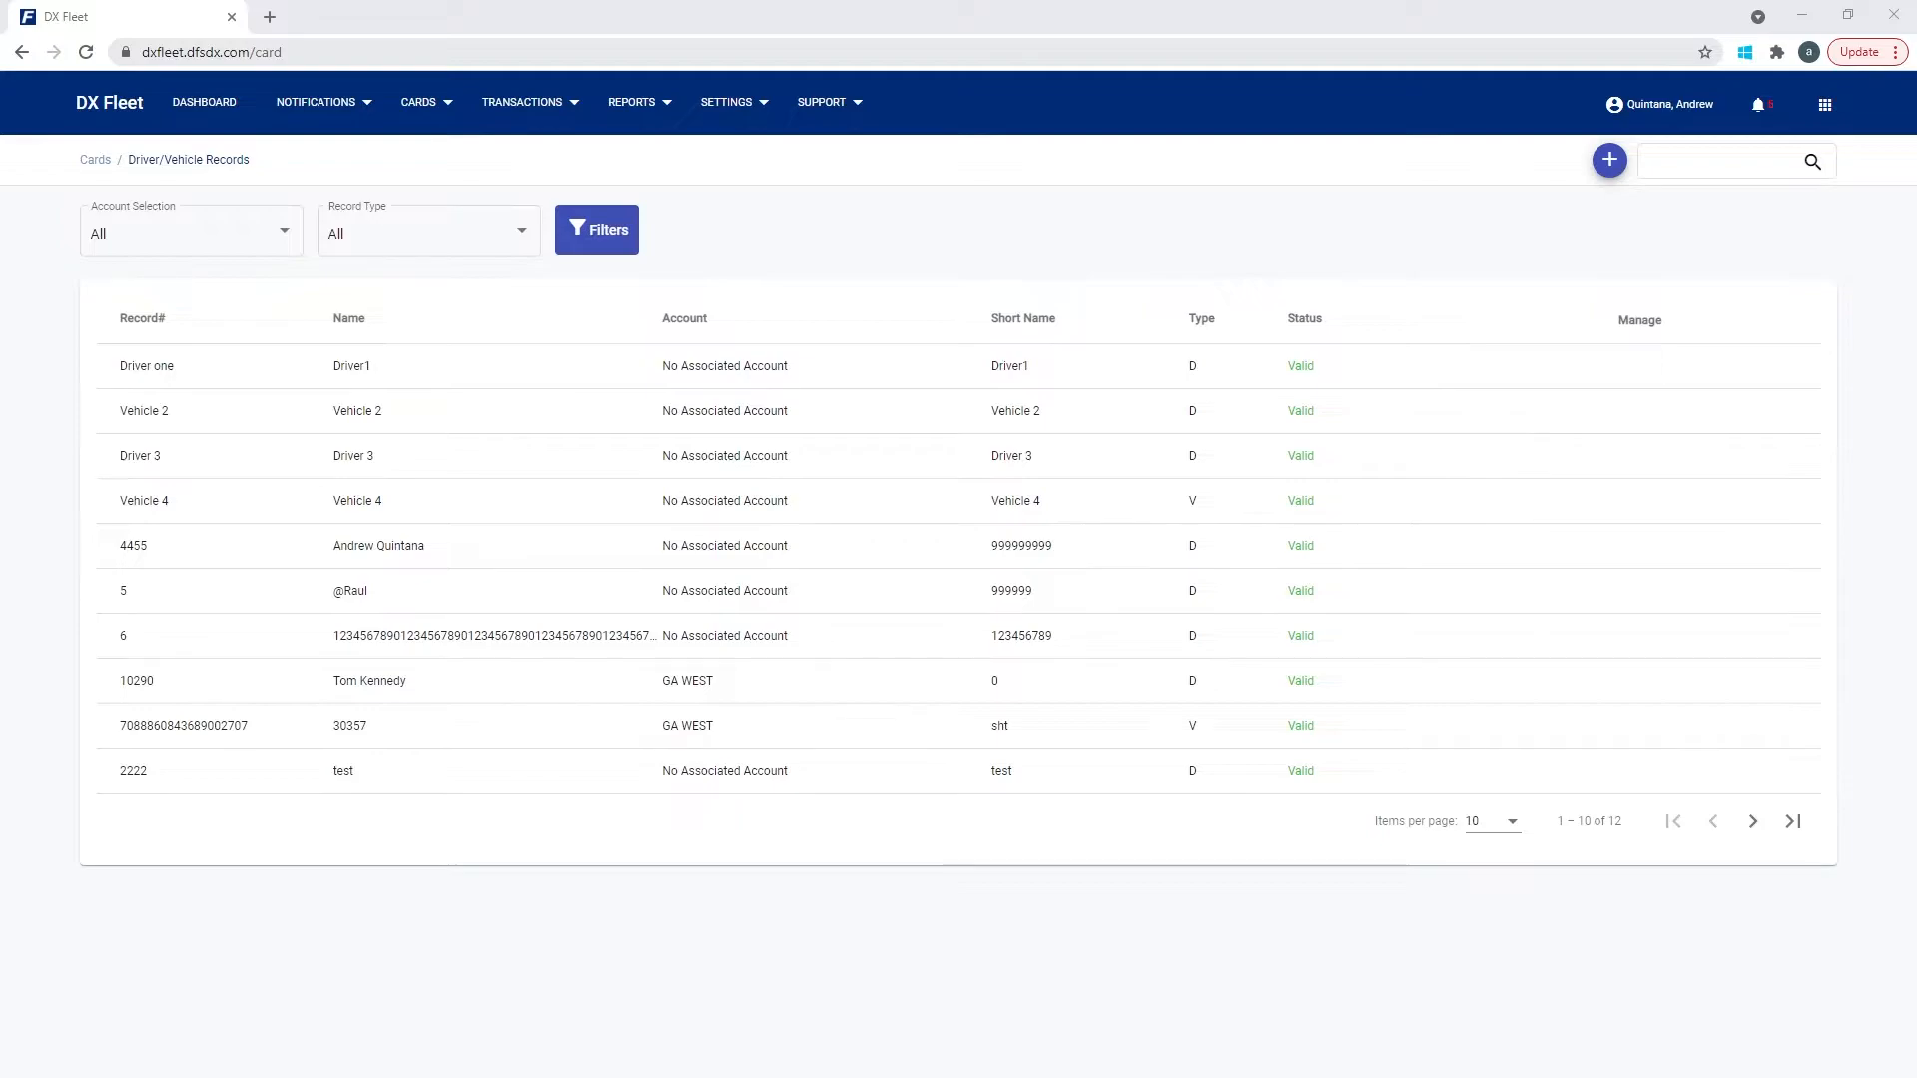
Start a new Driver/Vehicle record, with Driver card type and Valid status preset.
left_click(426, 103)
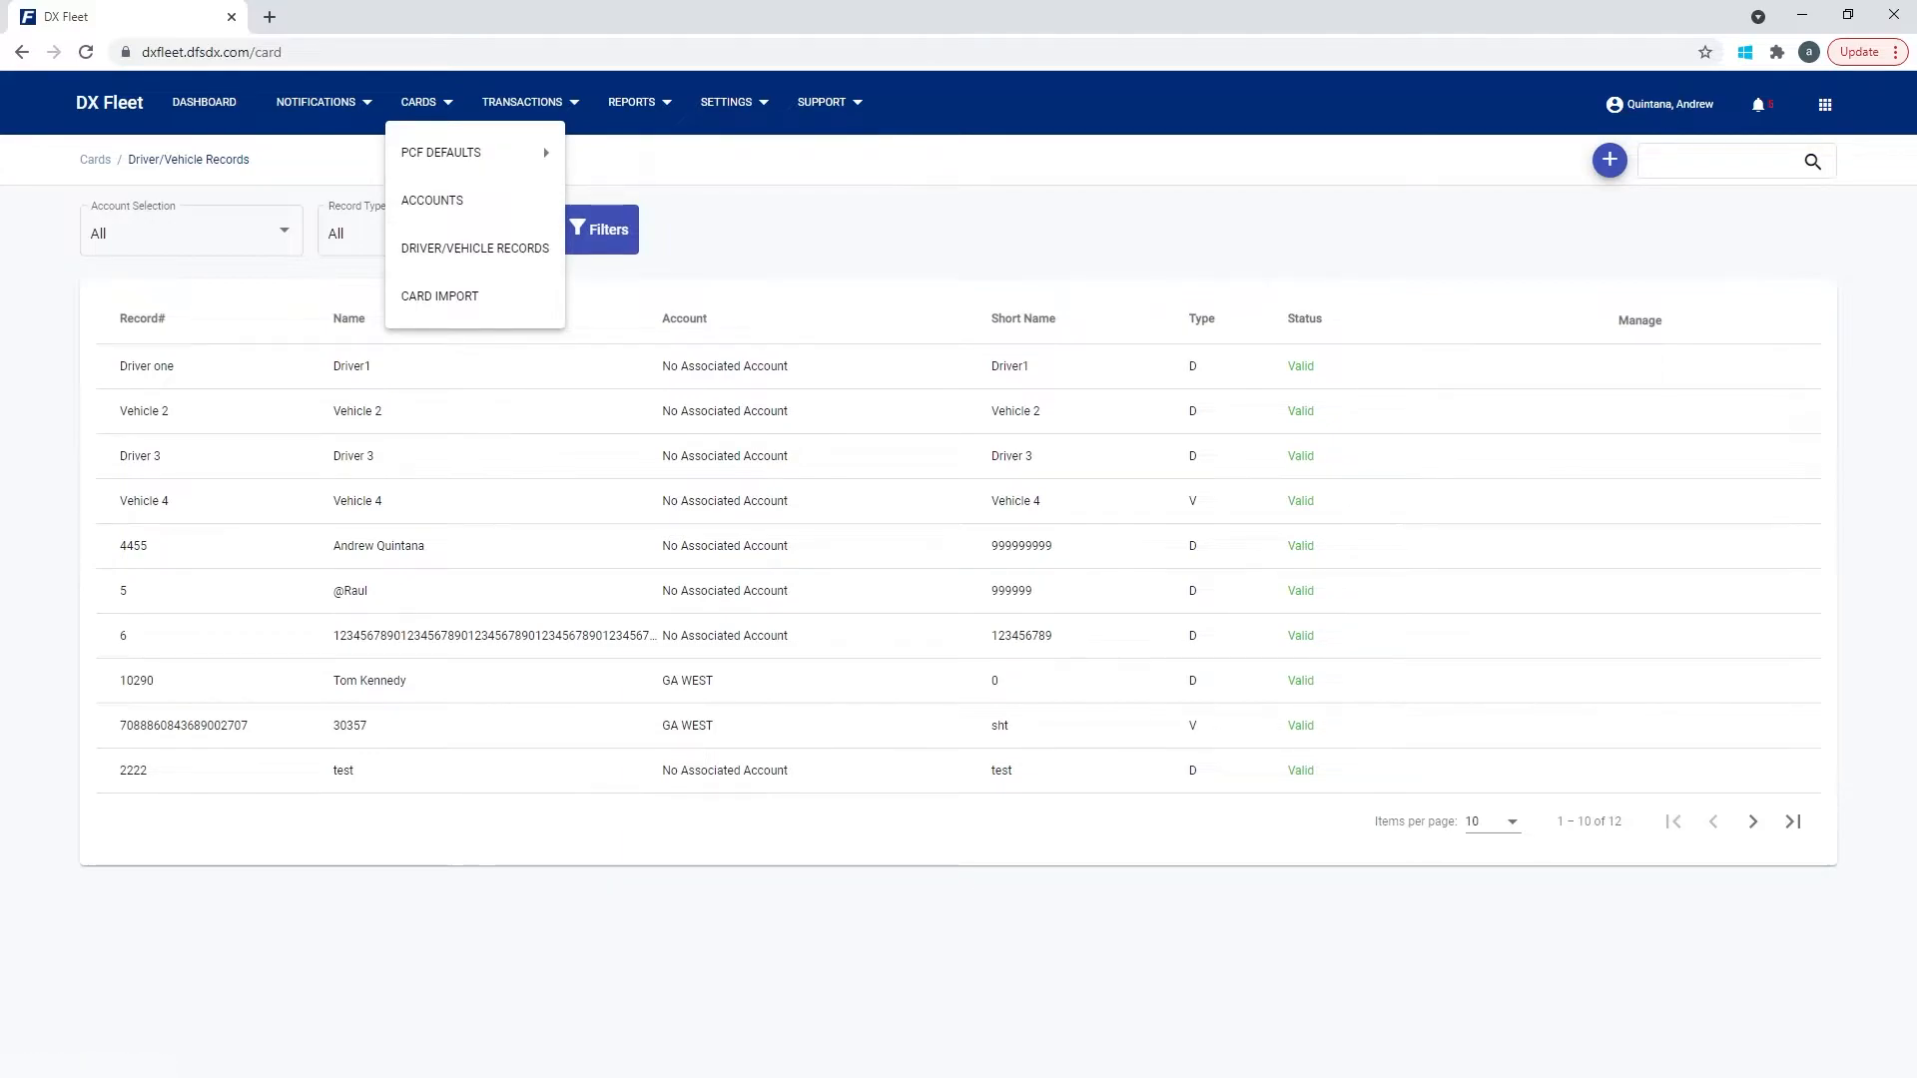
key("Escape")
left_click(1609, 160)
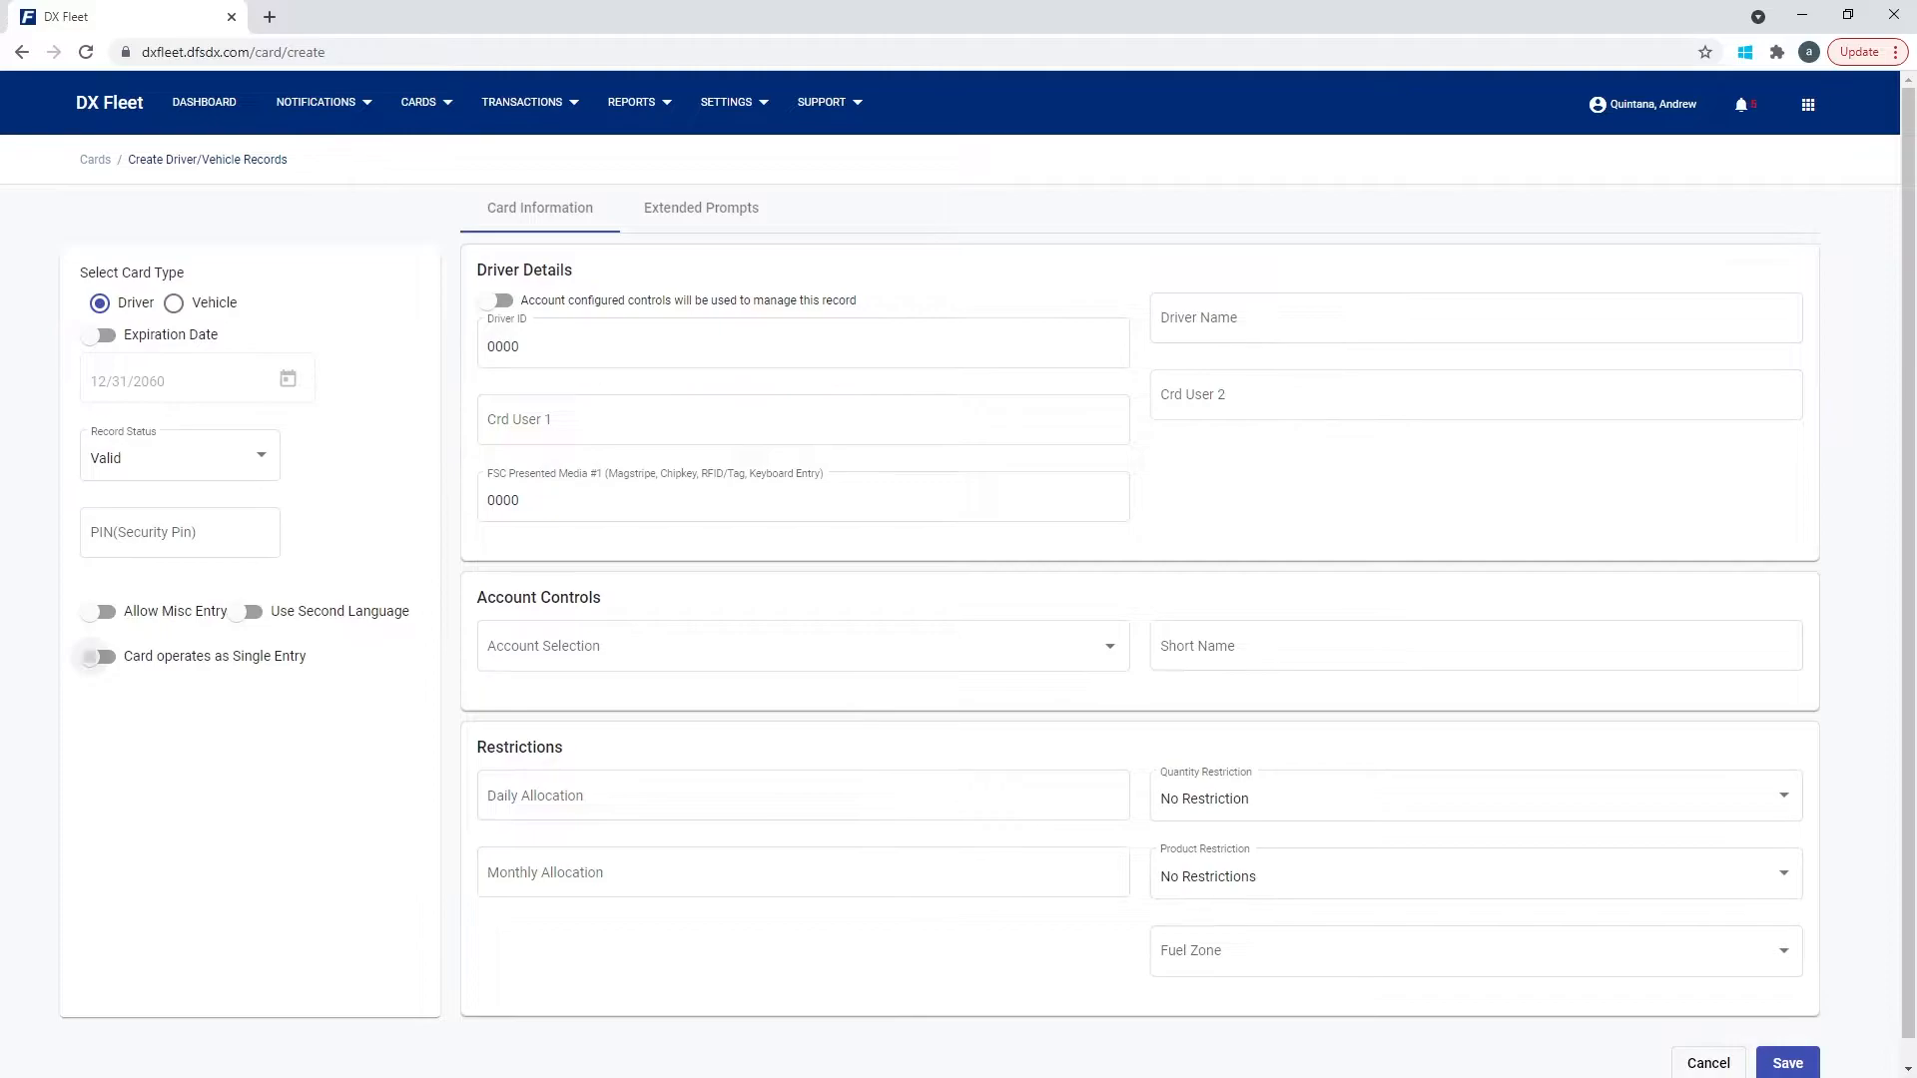
Turn on 'Card operates as Single Entry' to reveal the odometer options.
left_click(98, 656)
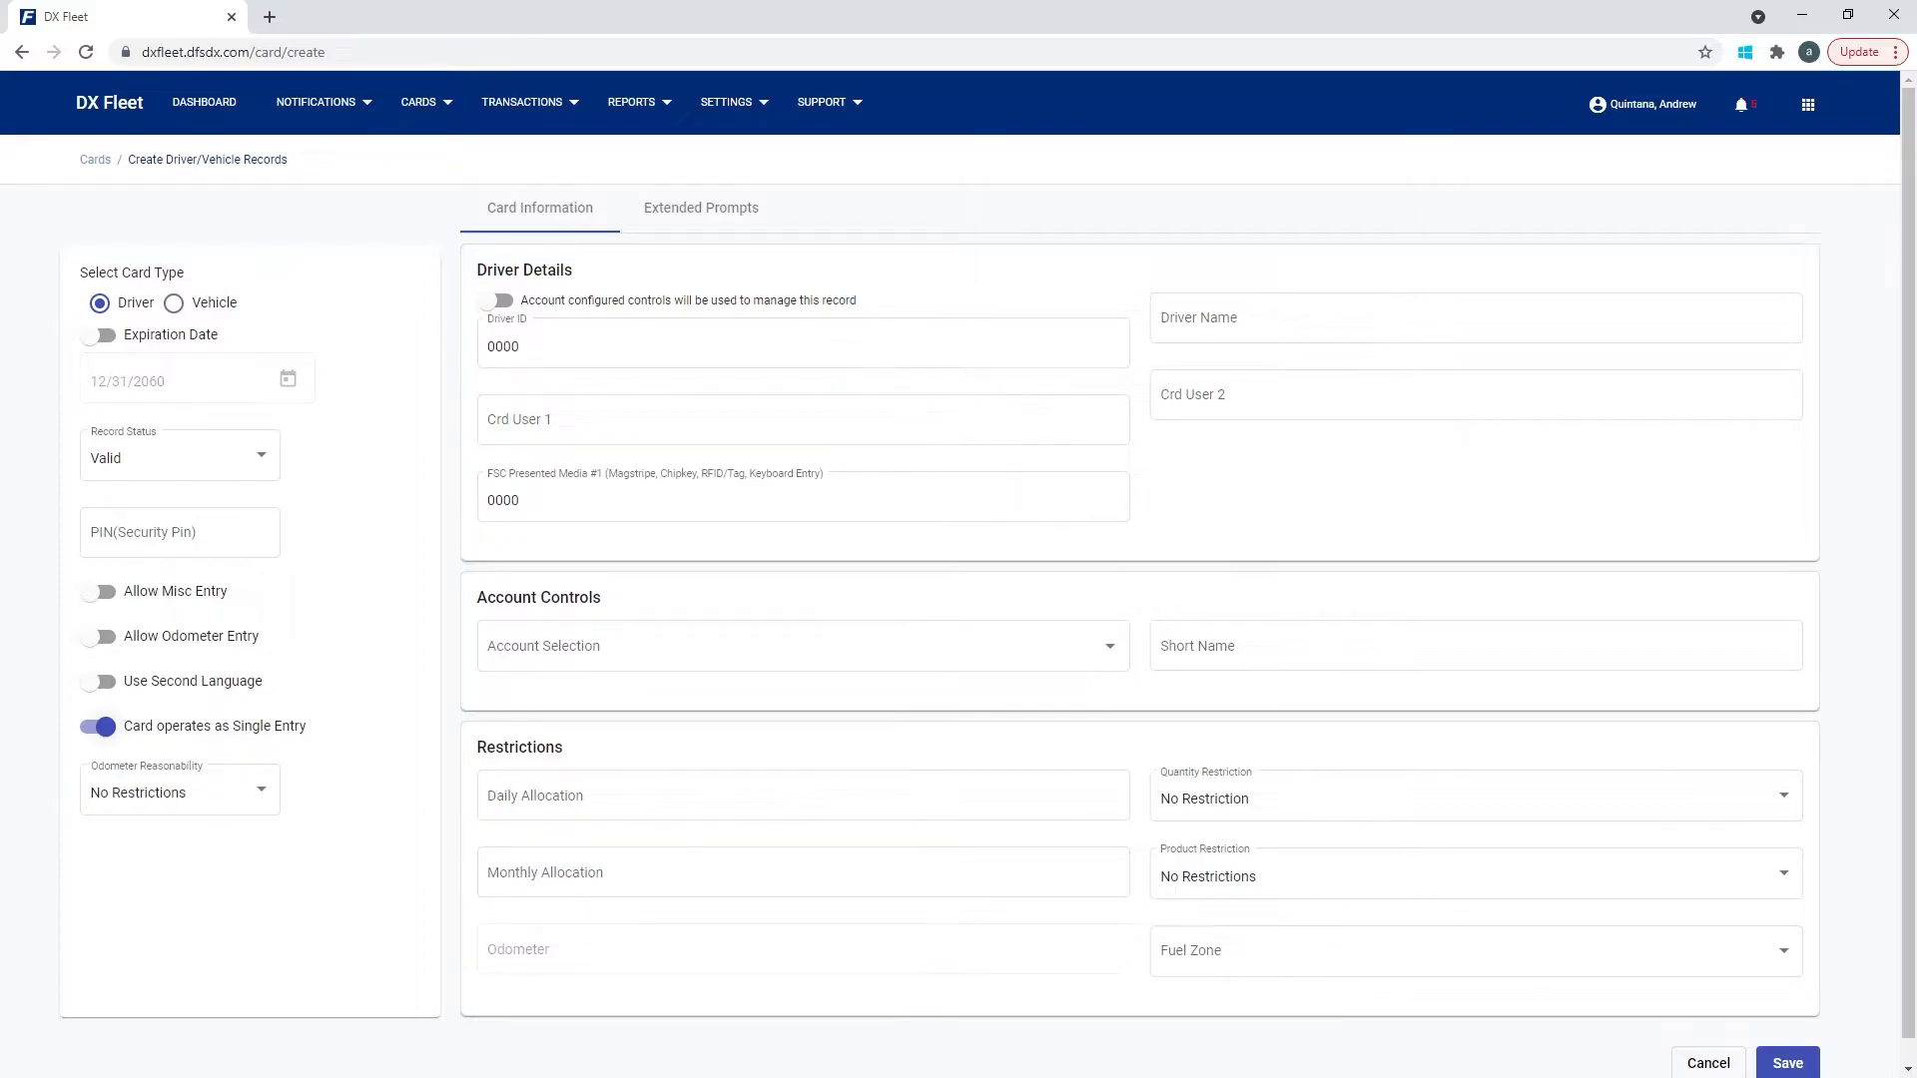
Switch 'Card operates as Single Entry' back off, hiding the odometer settings.
left_click(103, 727)
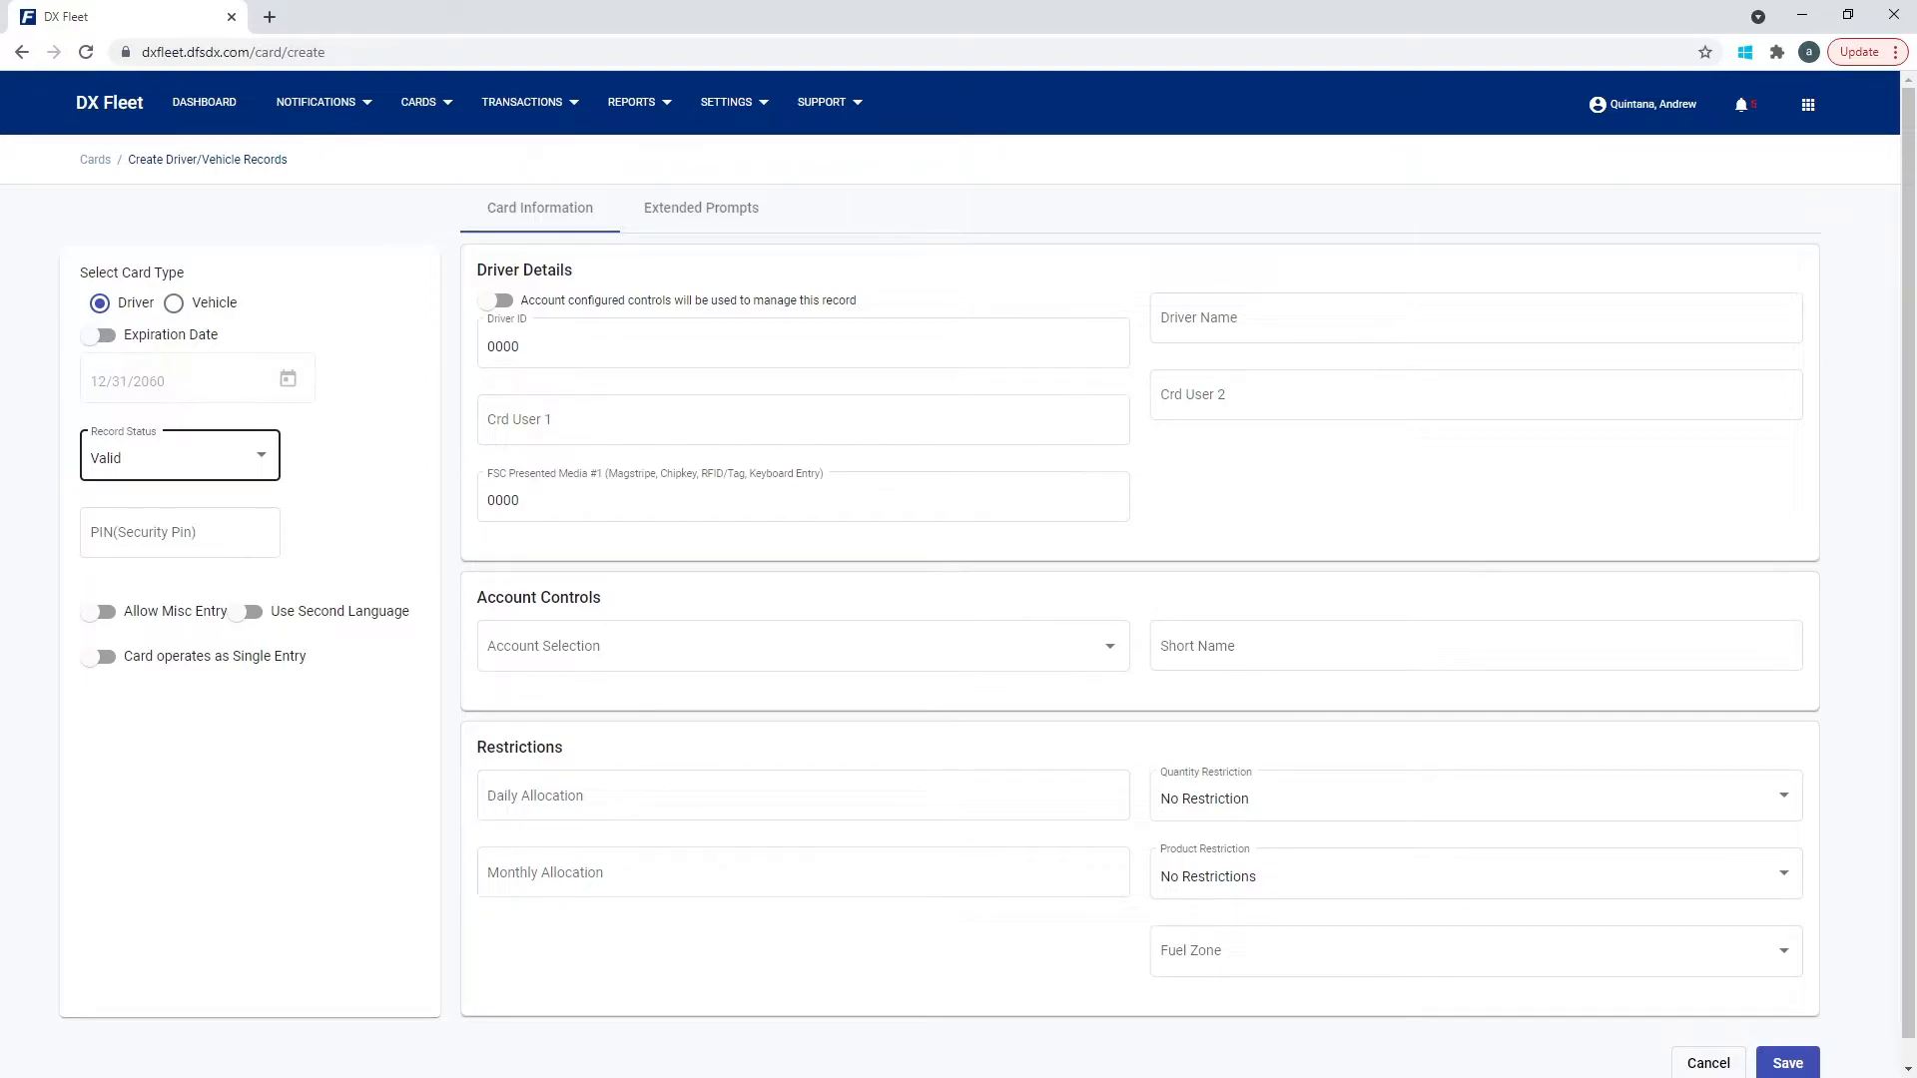
left_click(180, 456)
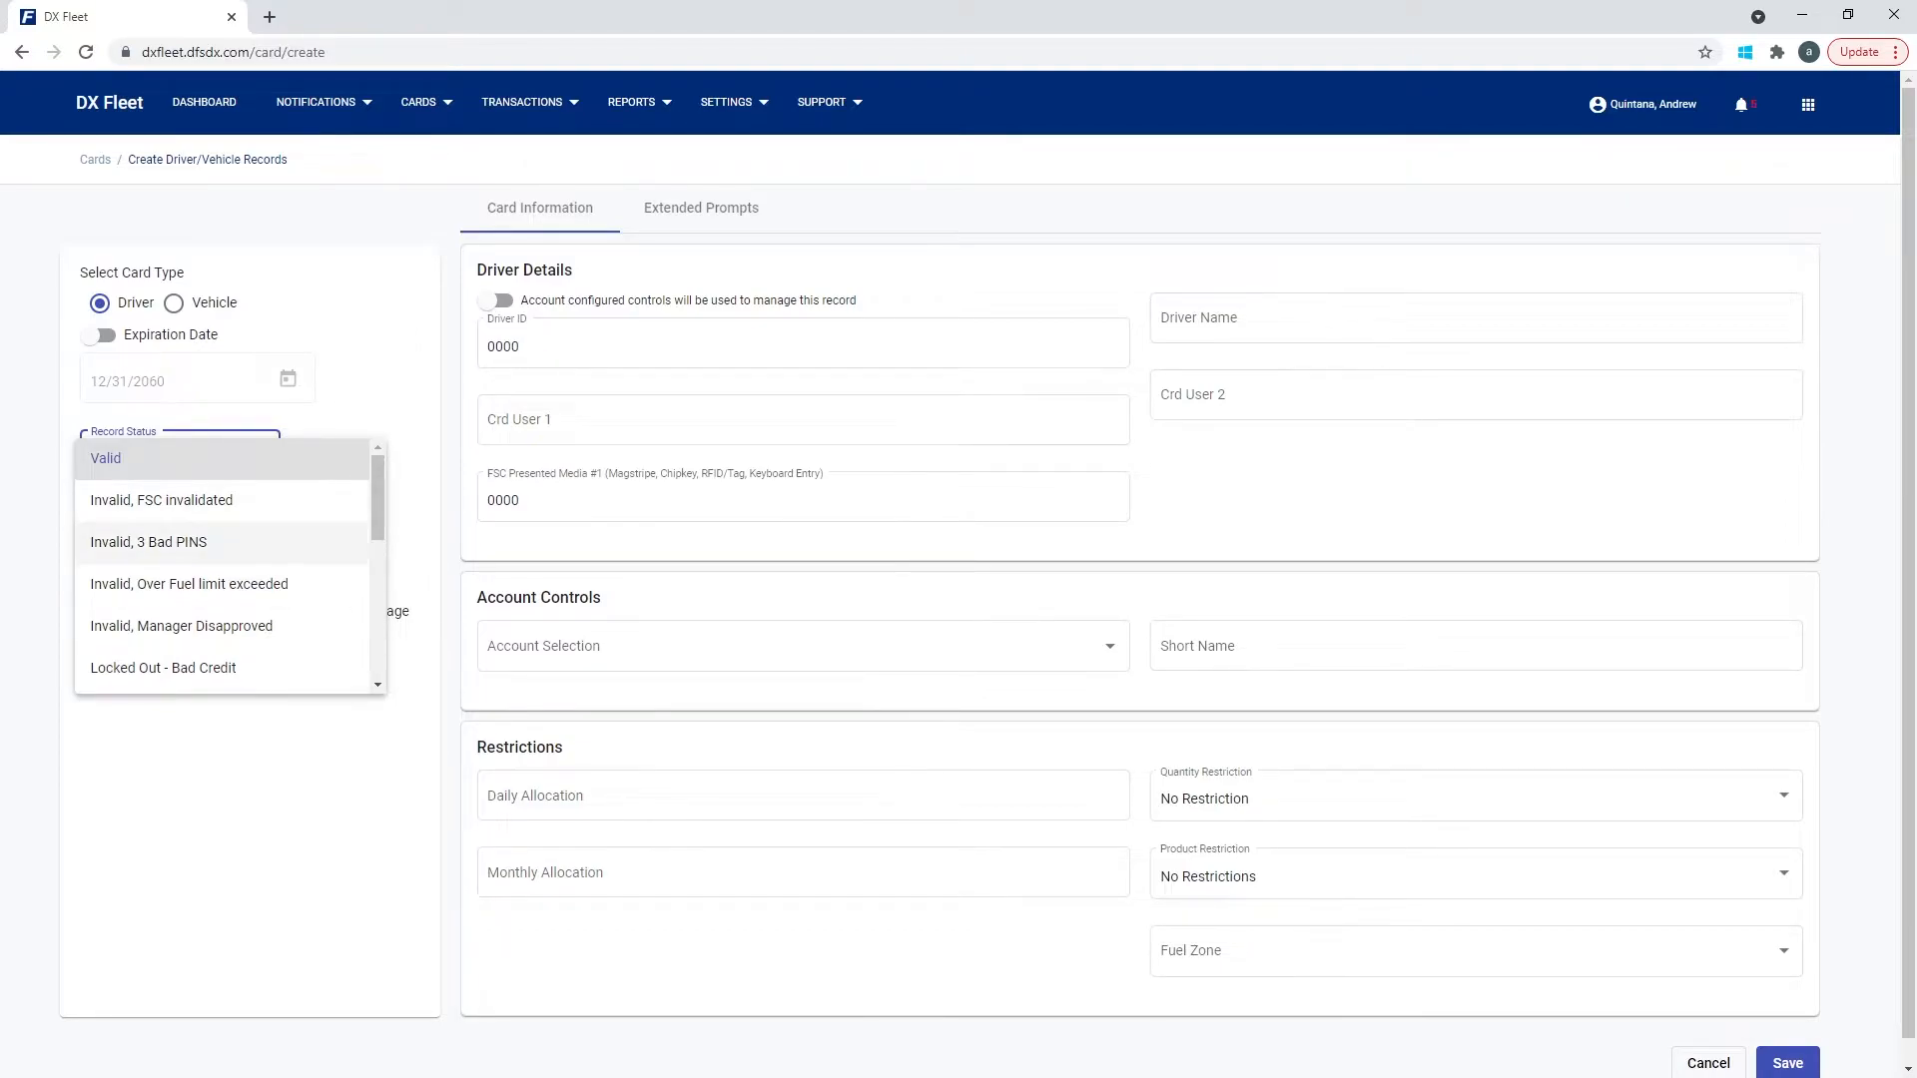
scroll(229, 564, "down", 3)
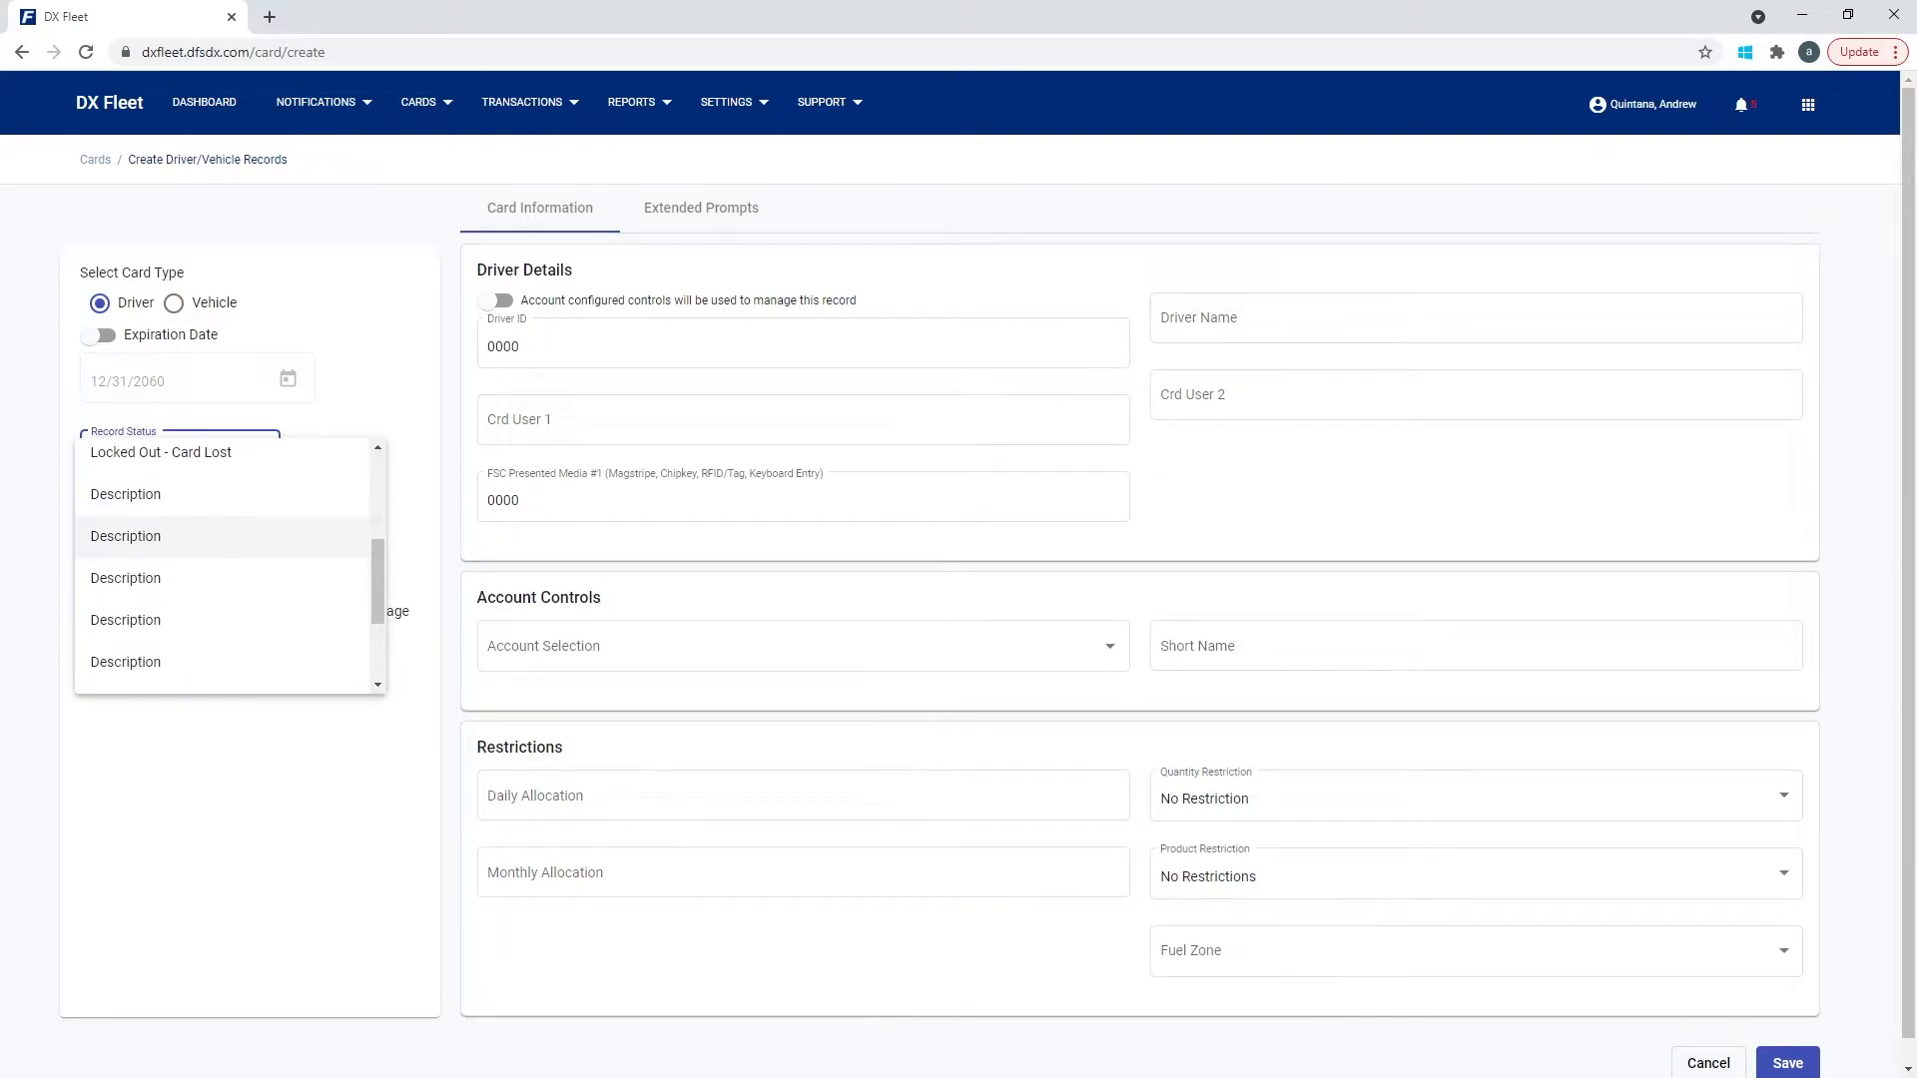
scroll(229, 566, "up", 3)
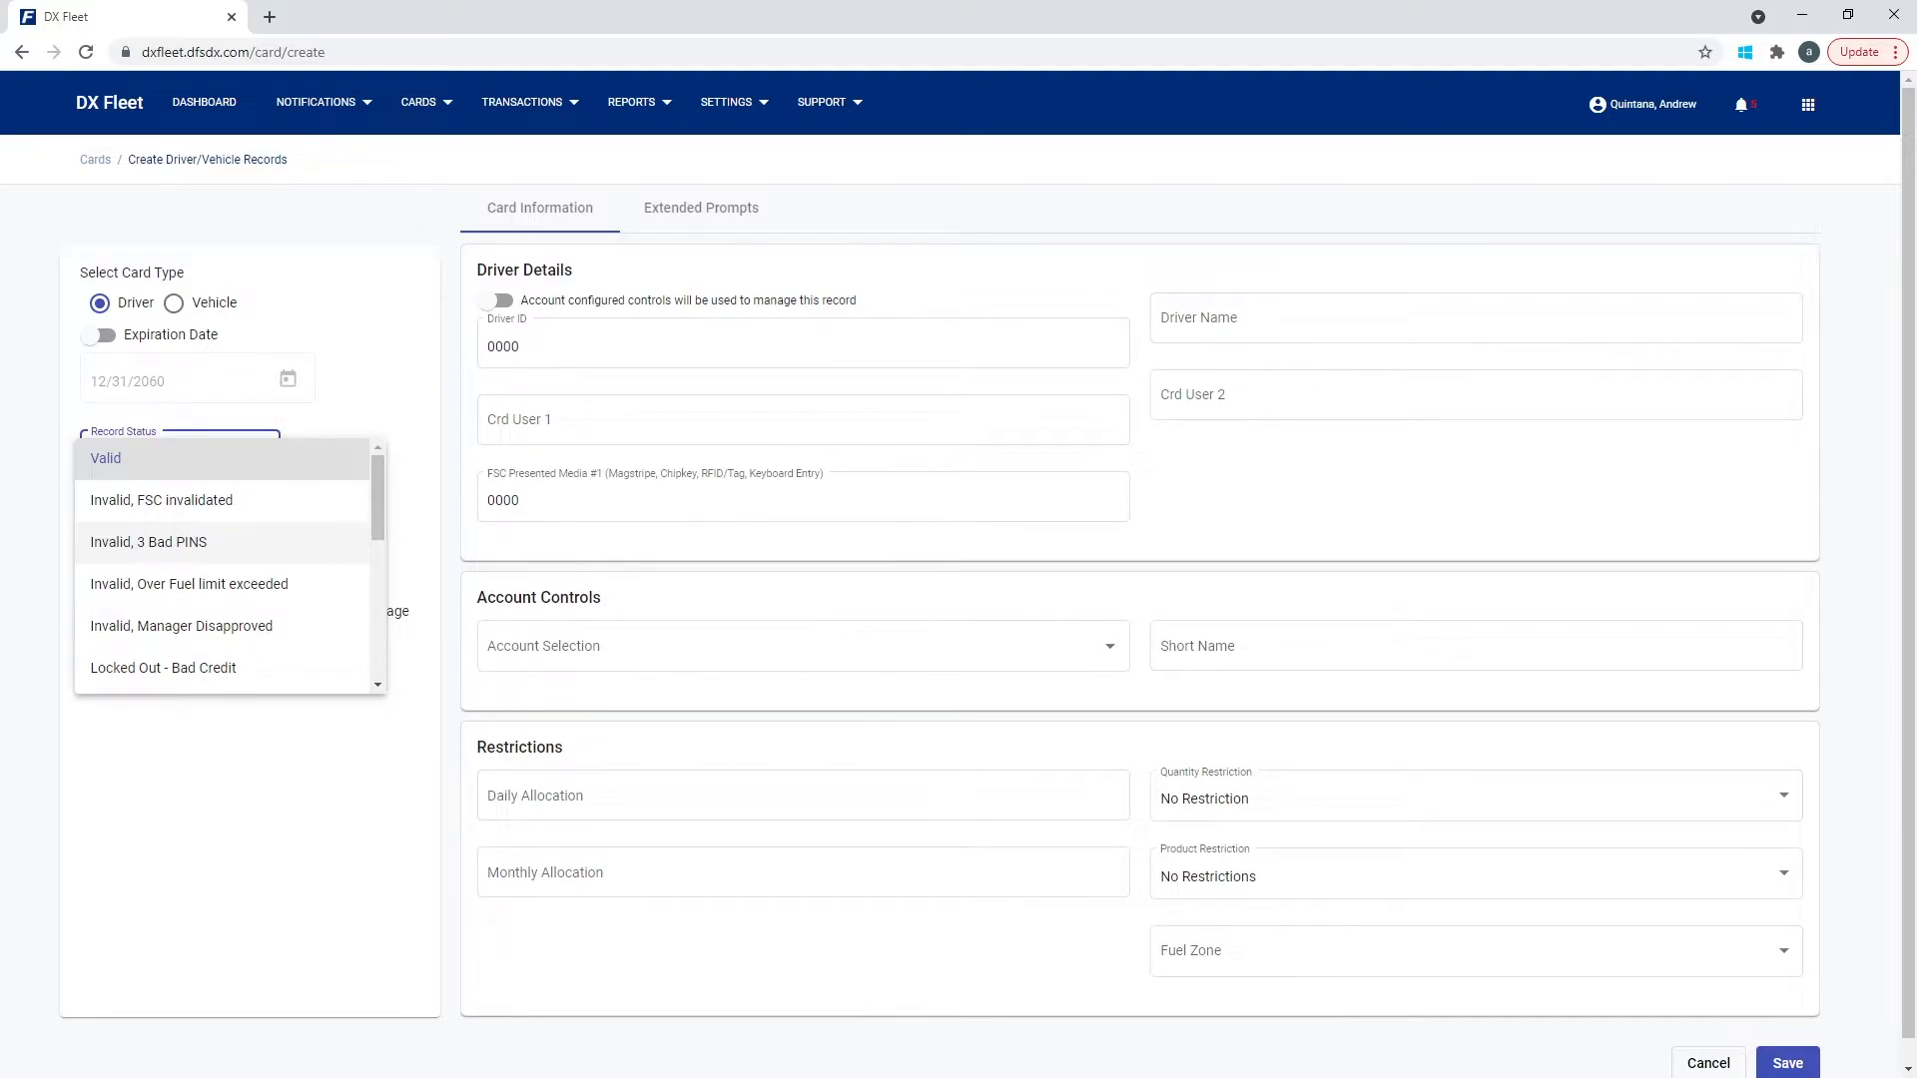
left_click(160, 459)
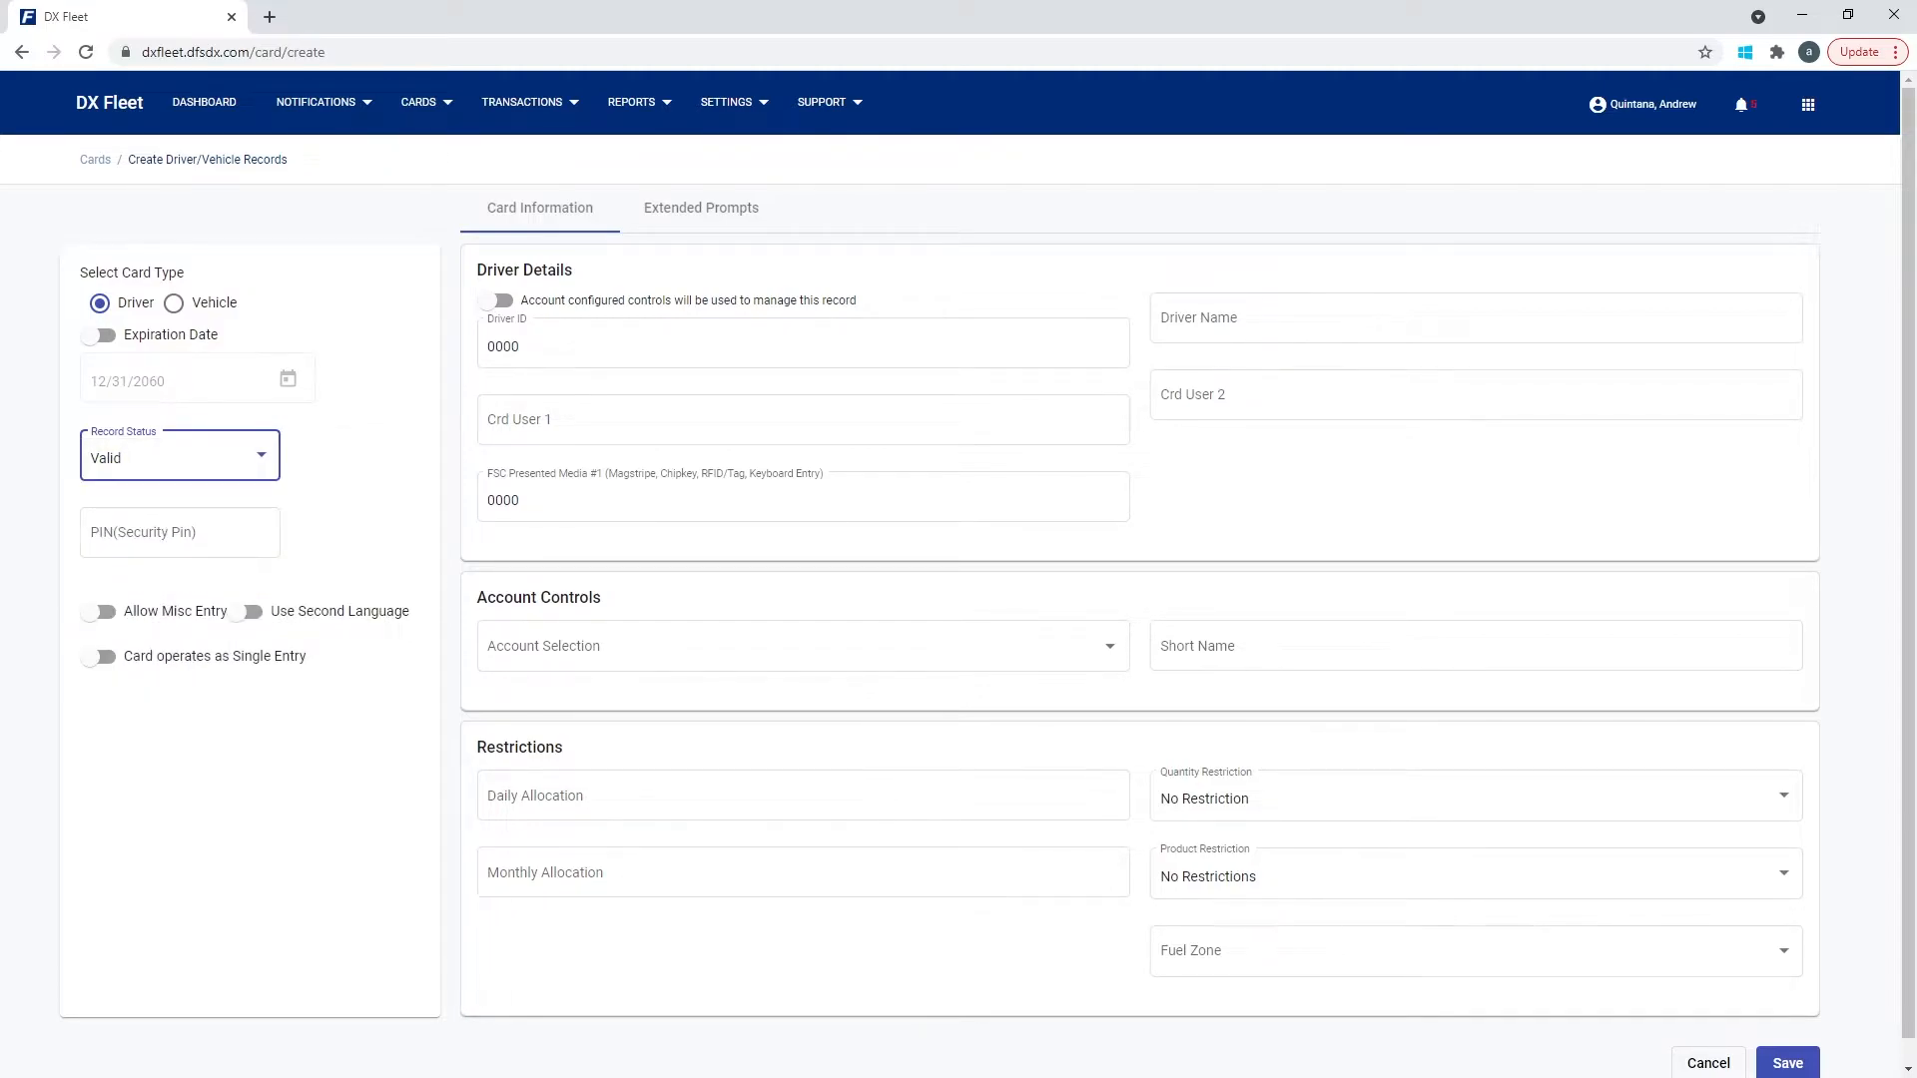
Enter a security PIN in the new driver record's PIN field.
left_click(180, 534)
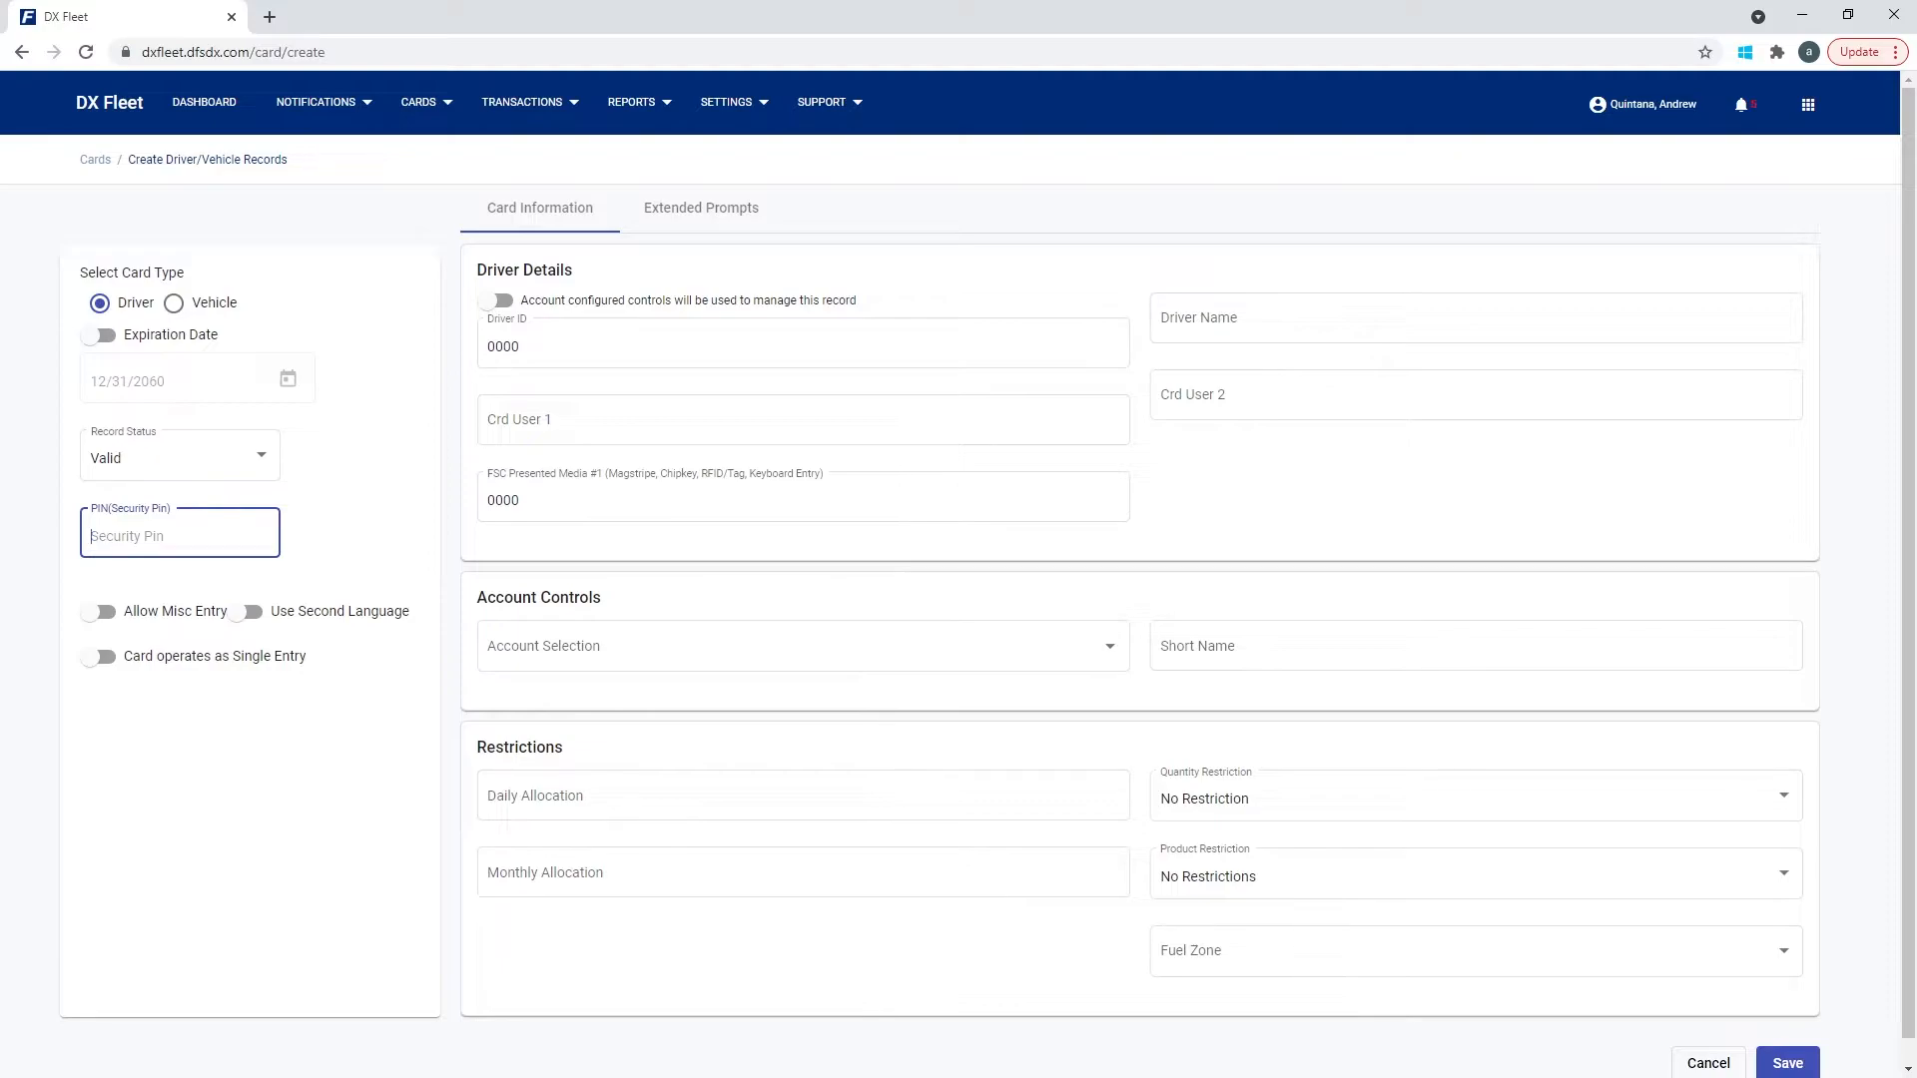
type("1234")
In the organisation's card record definition, uncheck 'invalid after 3 bad PIN entries' and PIN Number, then save.
left_click(725, 102)
left_click(743, 297)
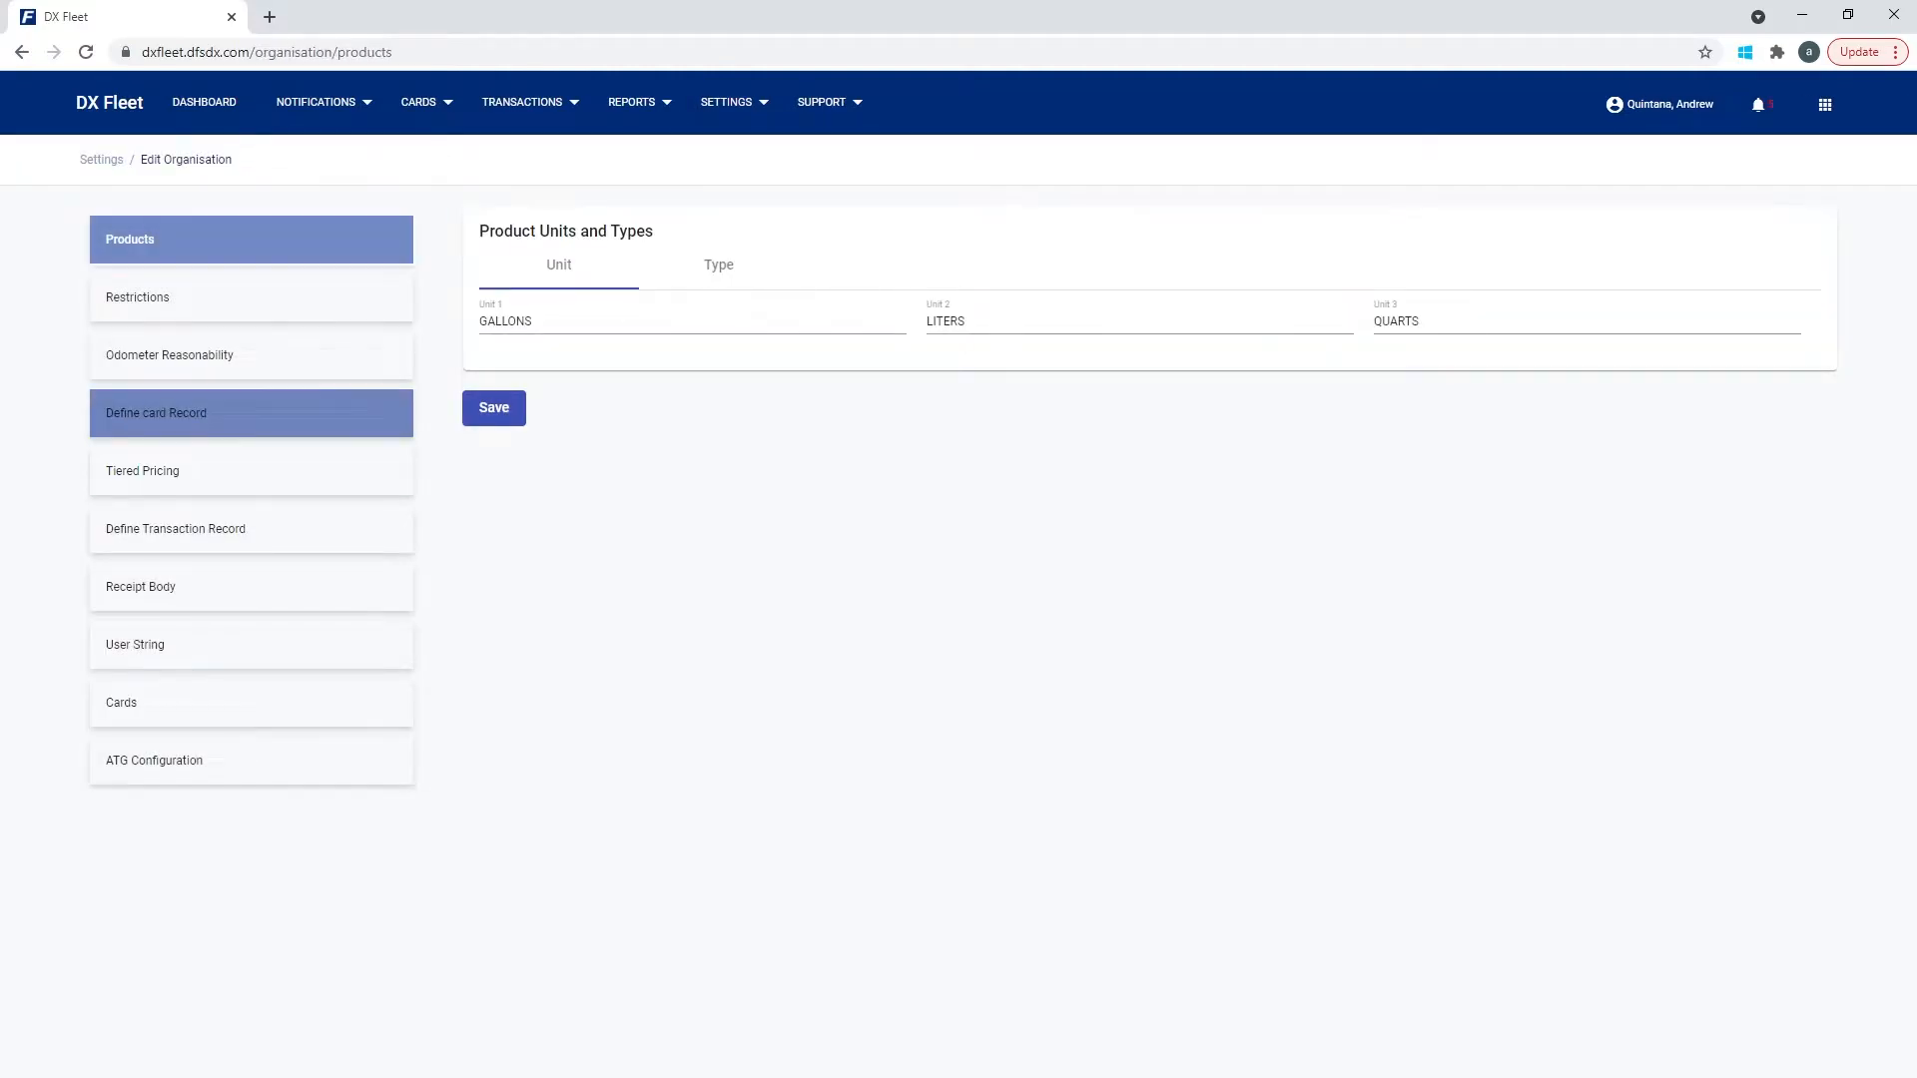
left_click(252, 413)
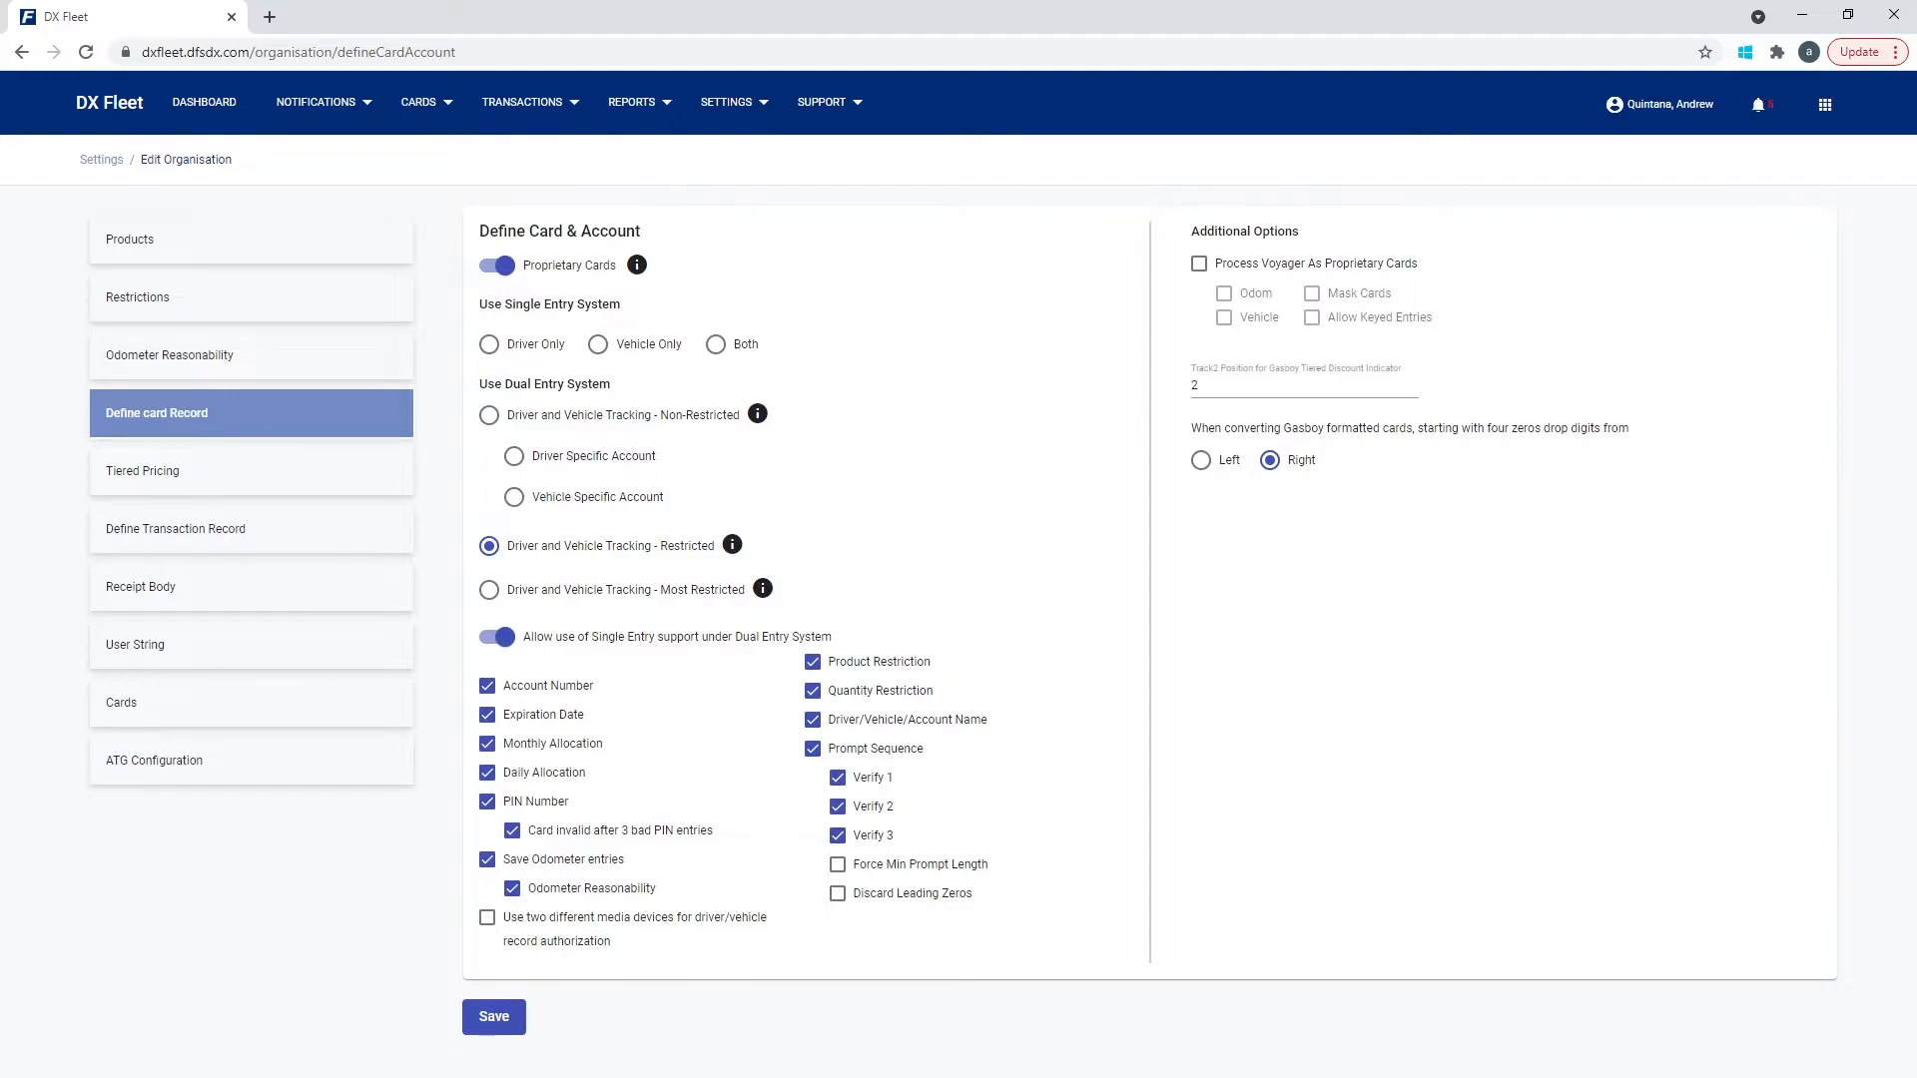
left_click(512, 831)
left_click(487, 802)
left_click(493, 1017)
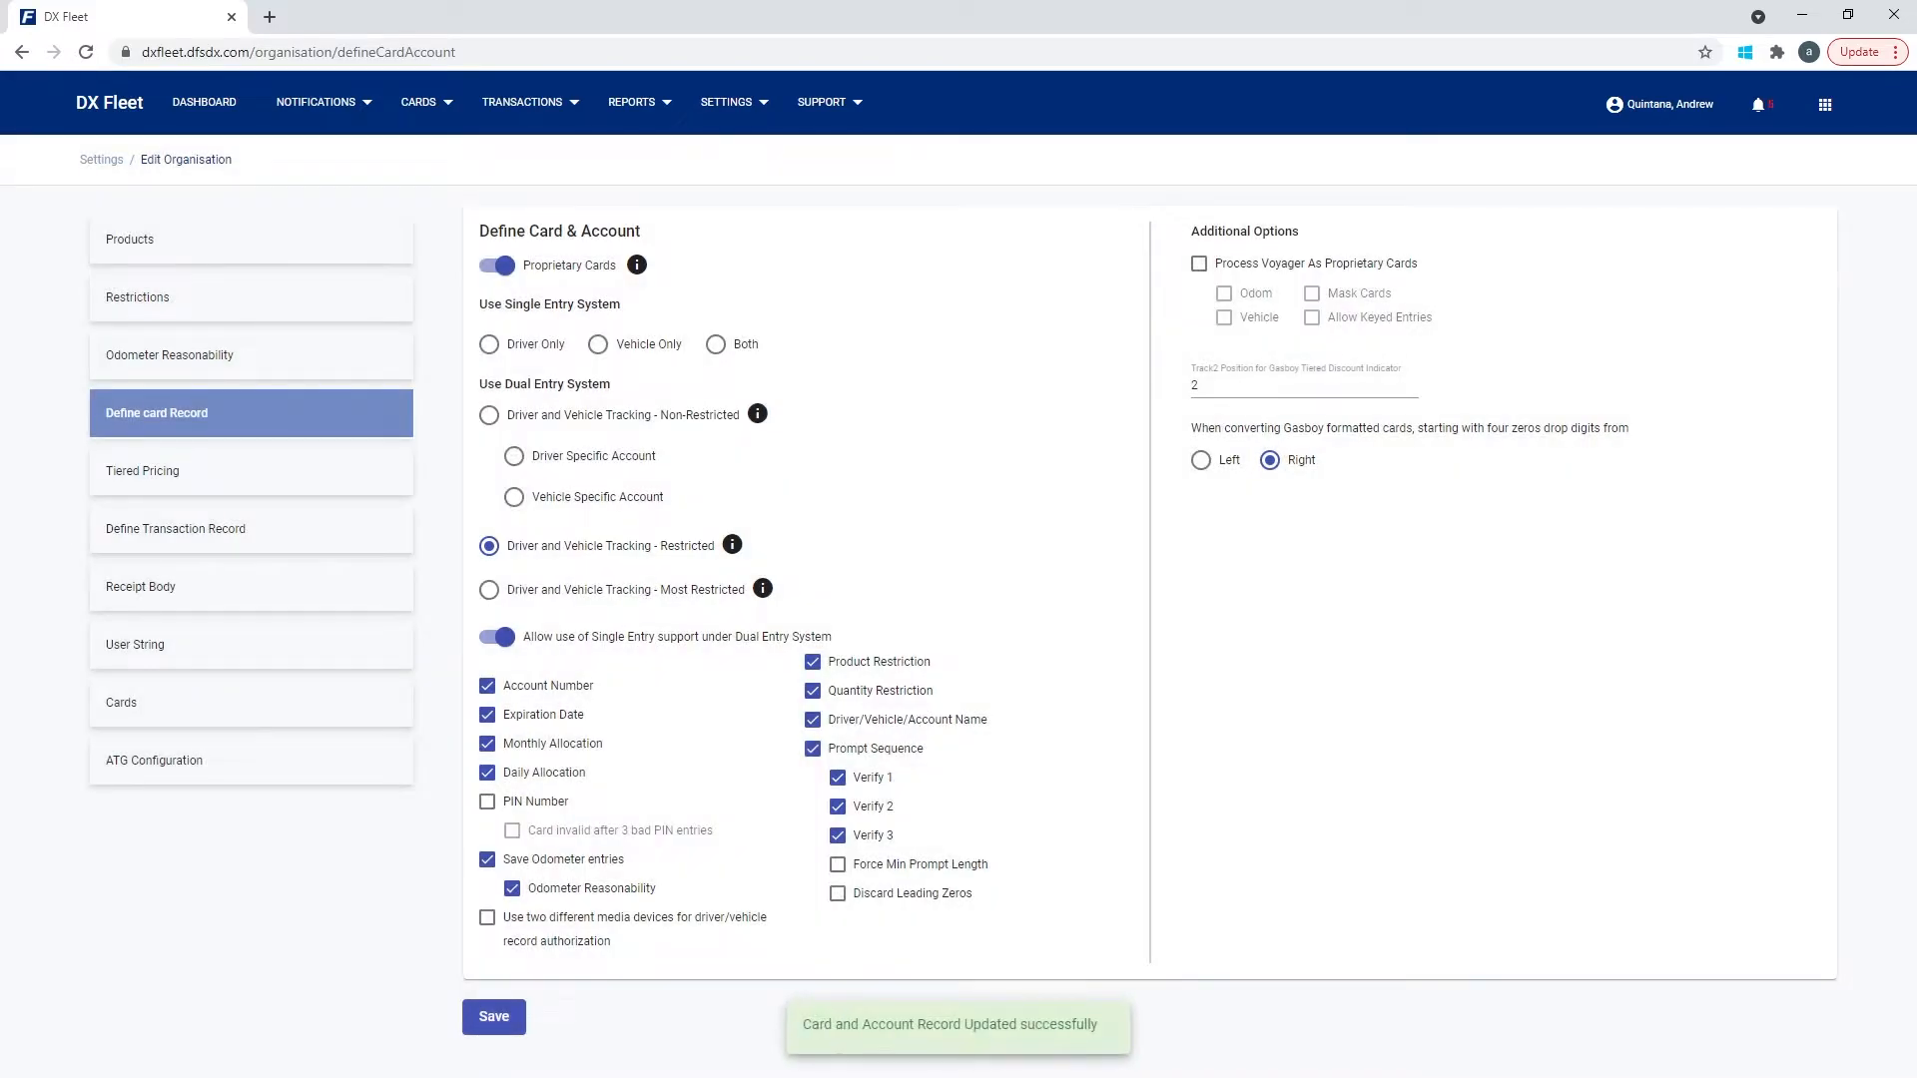
left_click(426, 101)
From the Driver/Vehicle Records list, start a fresh Driver record, now without a PIN field.
left_click(470, 250)
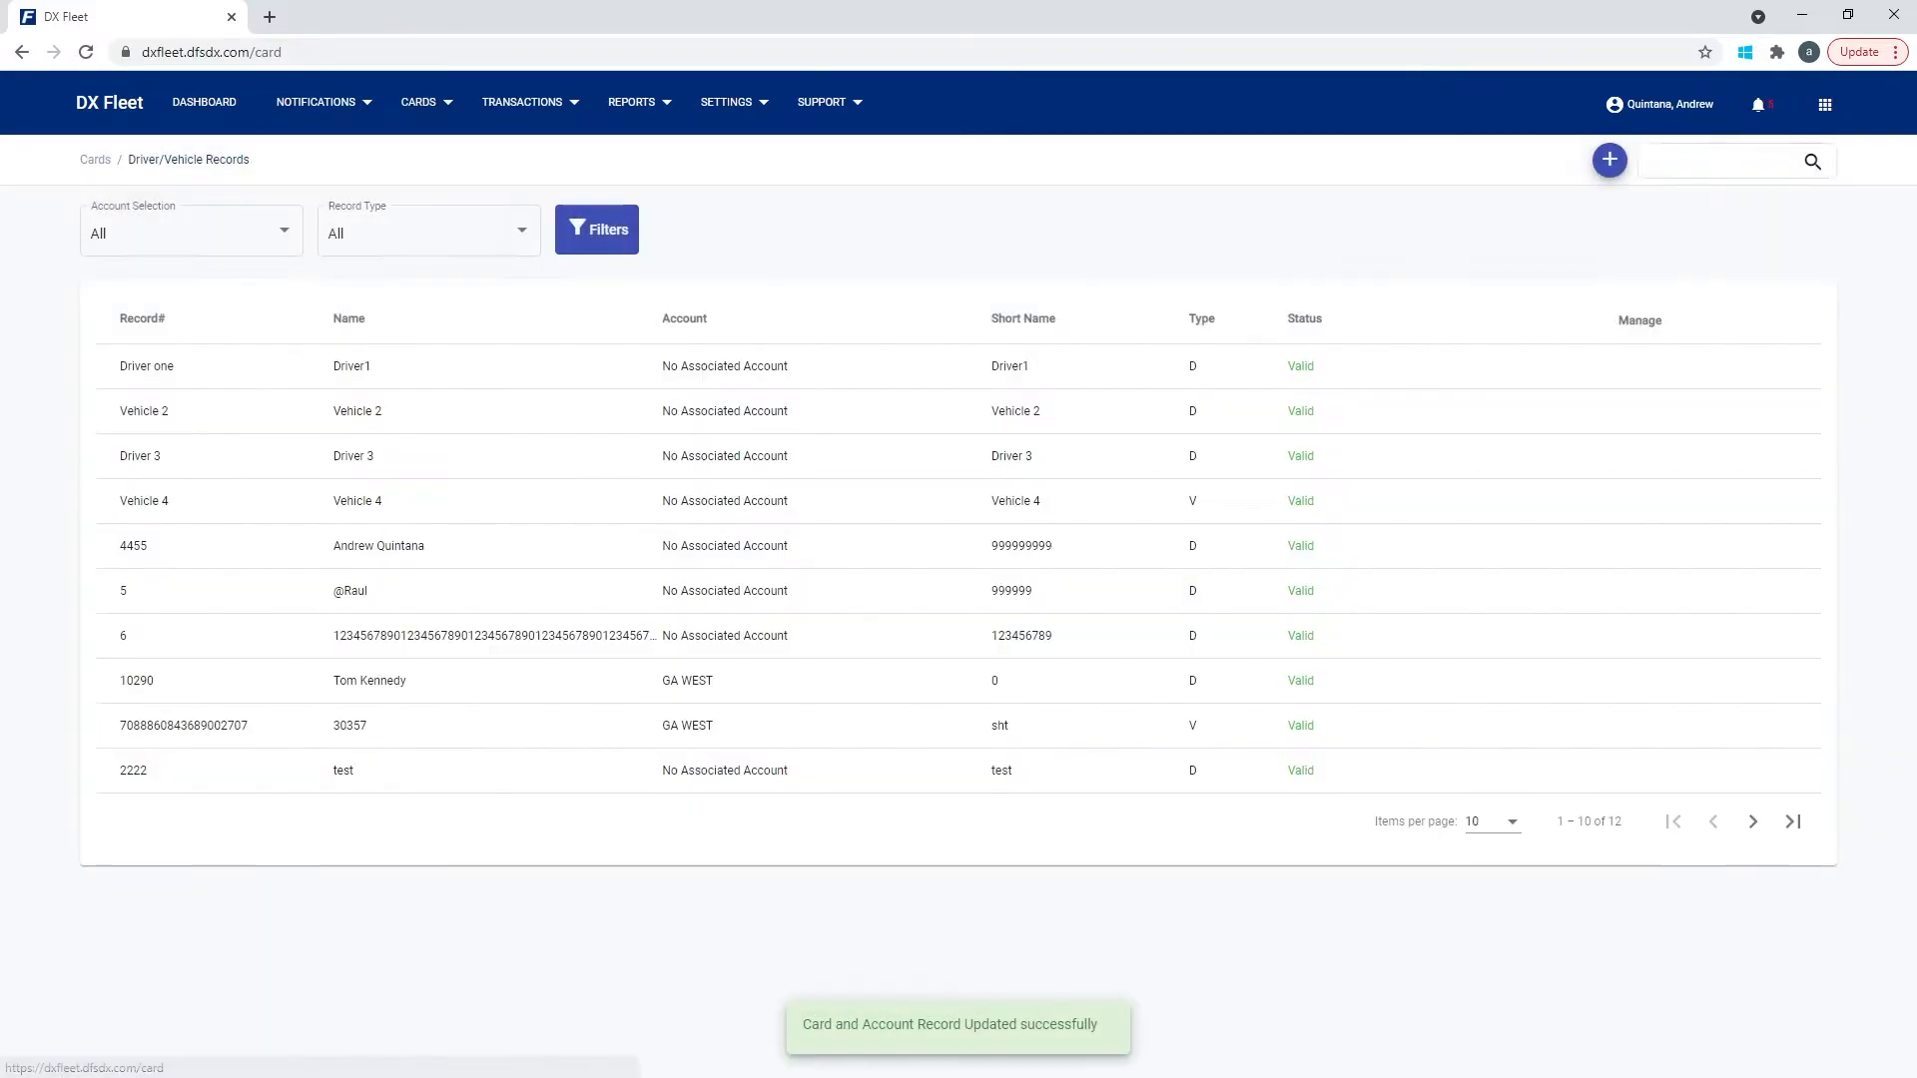
left_click(1609, 161)
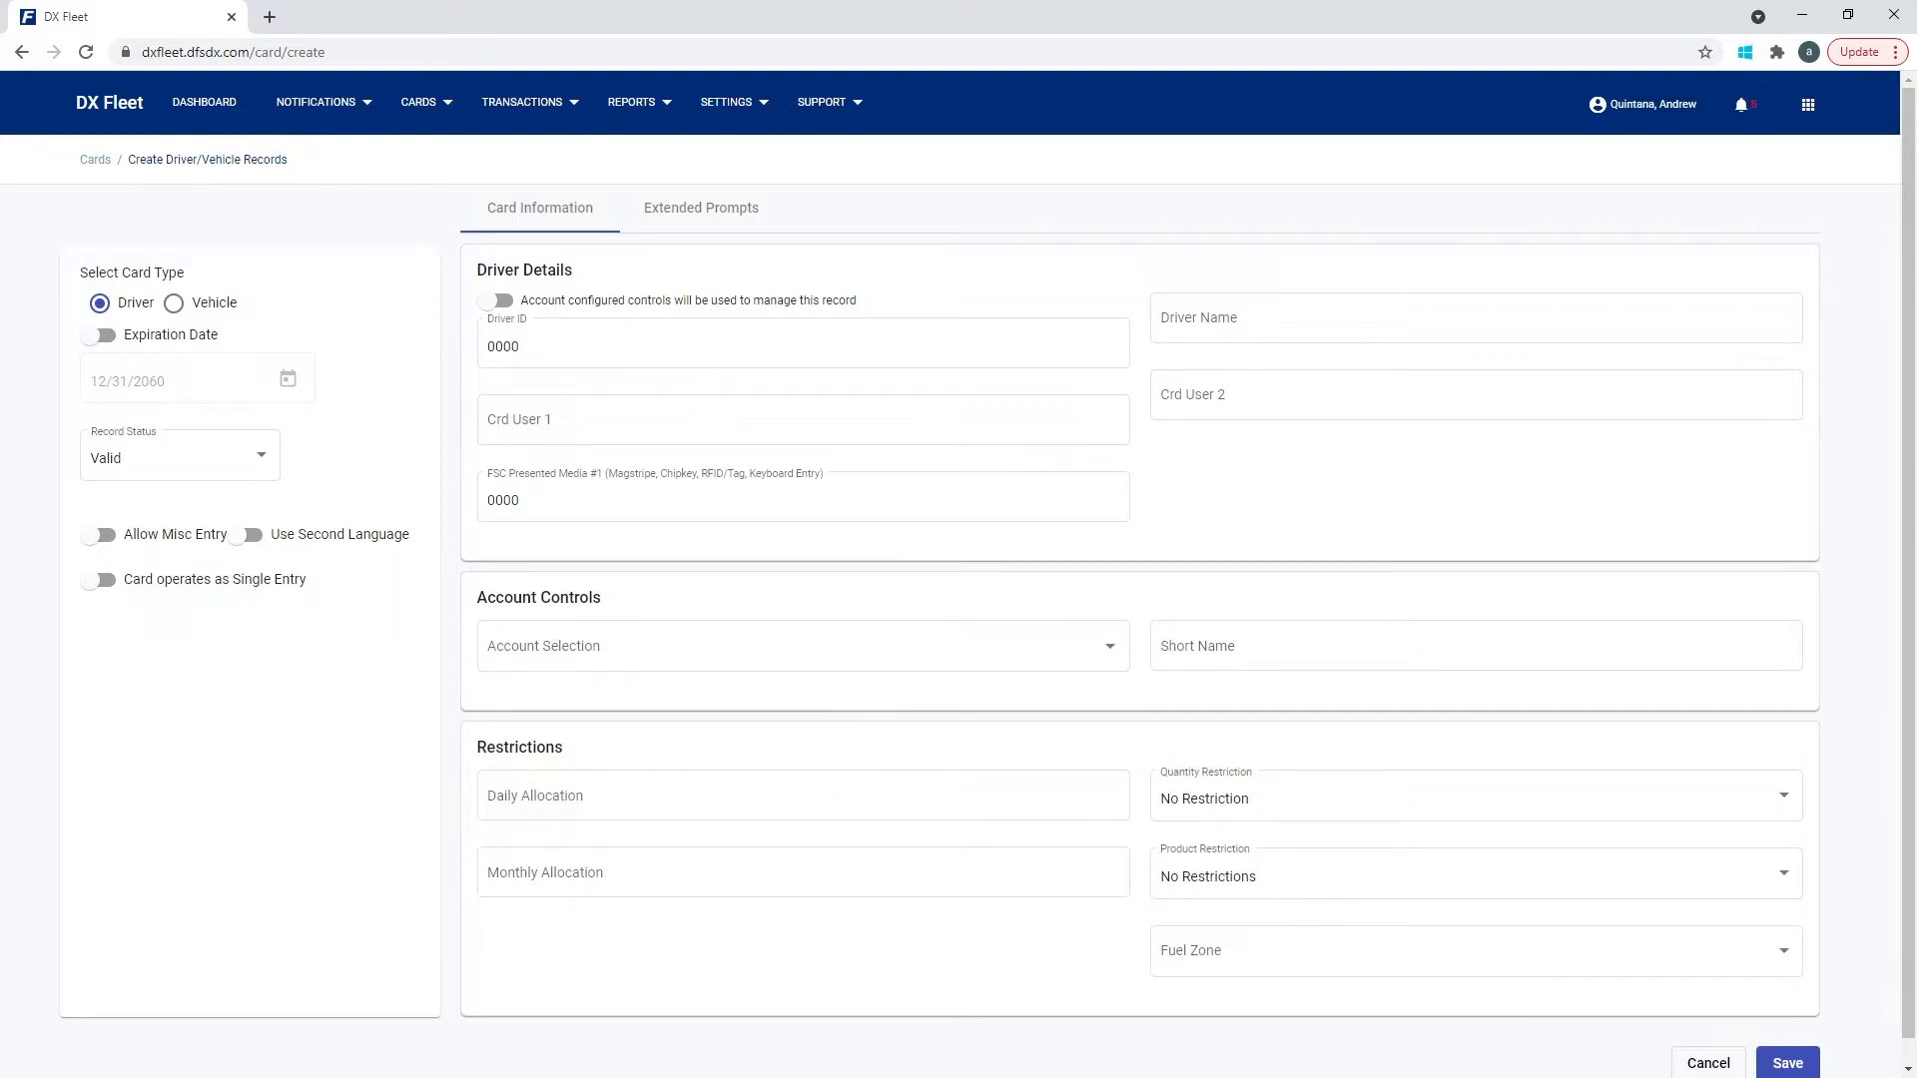
Enable Allow Misc Entry and an Expiration Date of 12/31/2060 on the driver record.
left_click(98, 535)
left_click(98, 335)
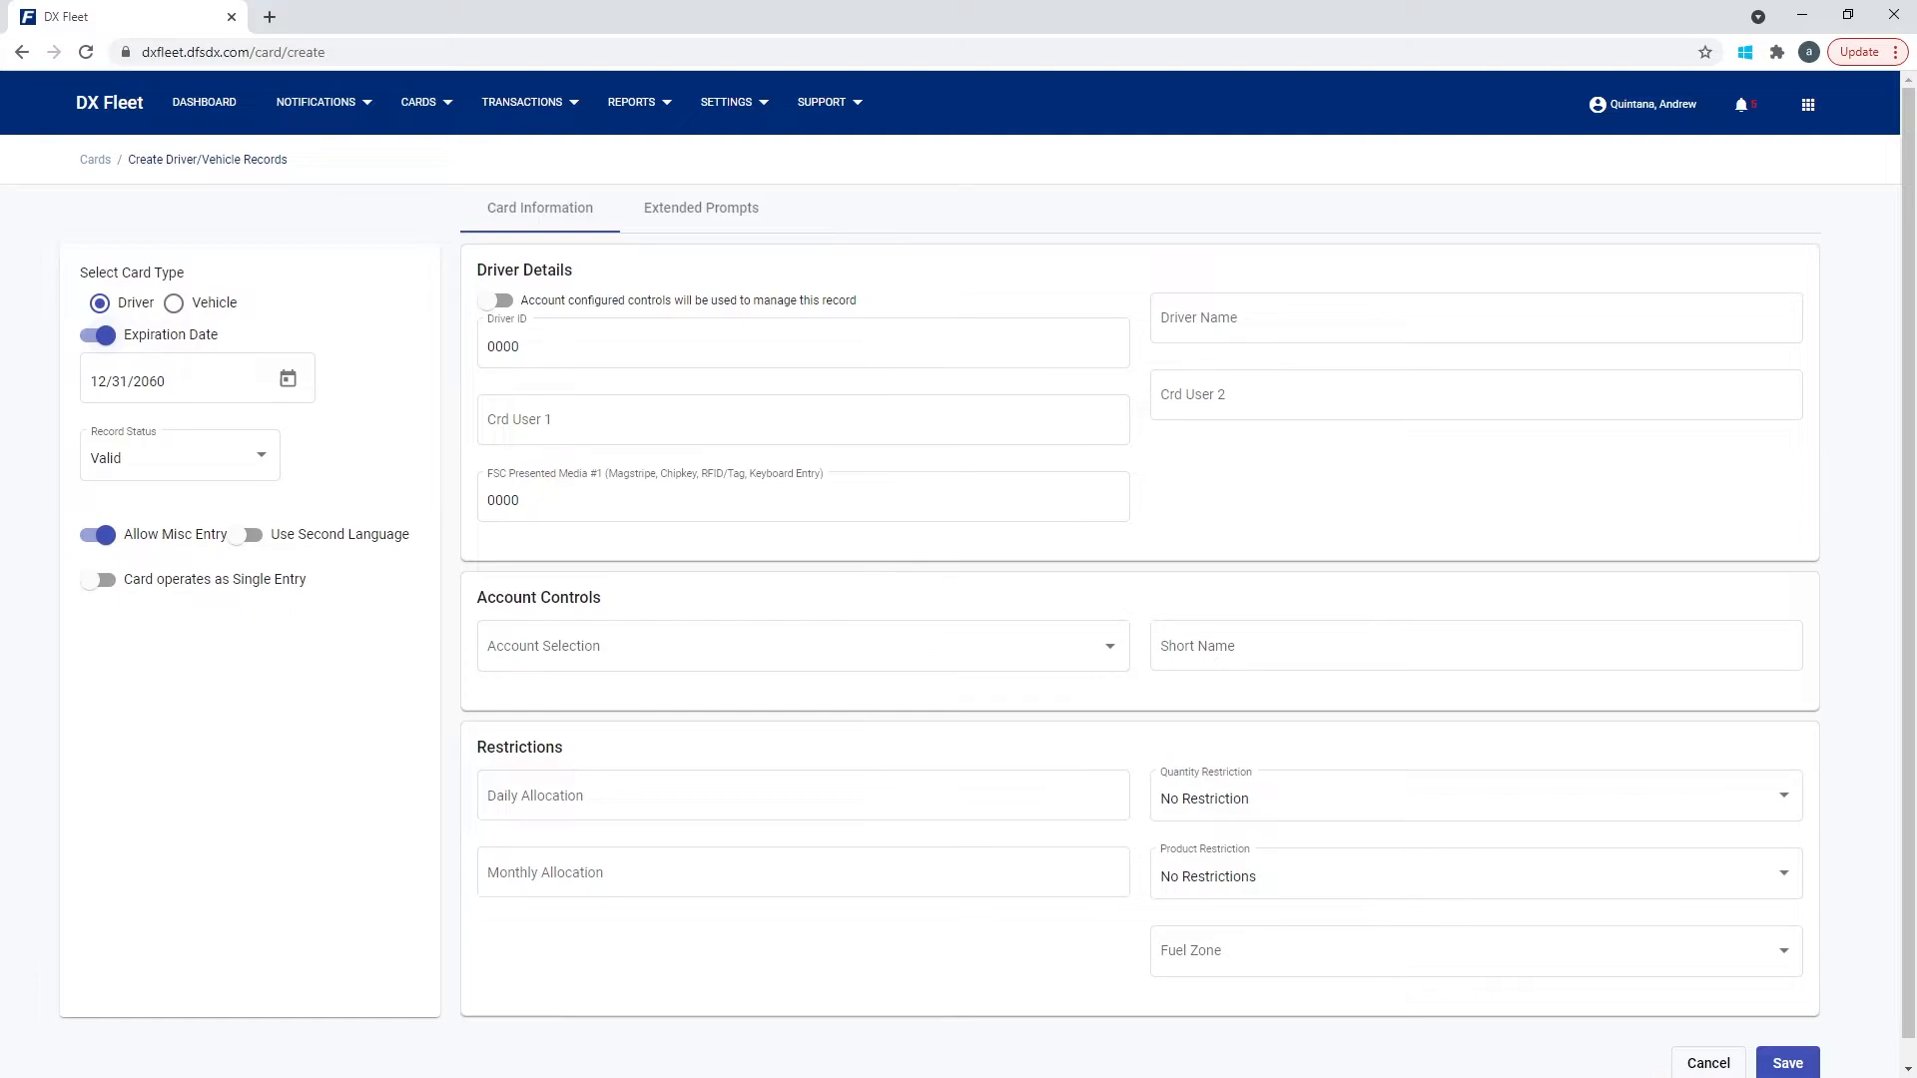
Disable the driver record's 12/31/2060 Expiration Date.
left_click(98, 335)
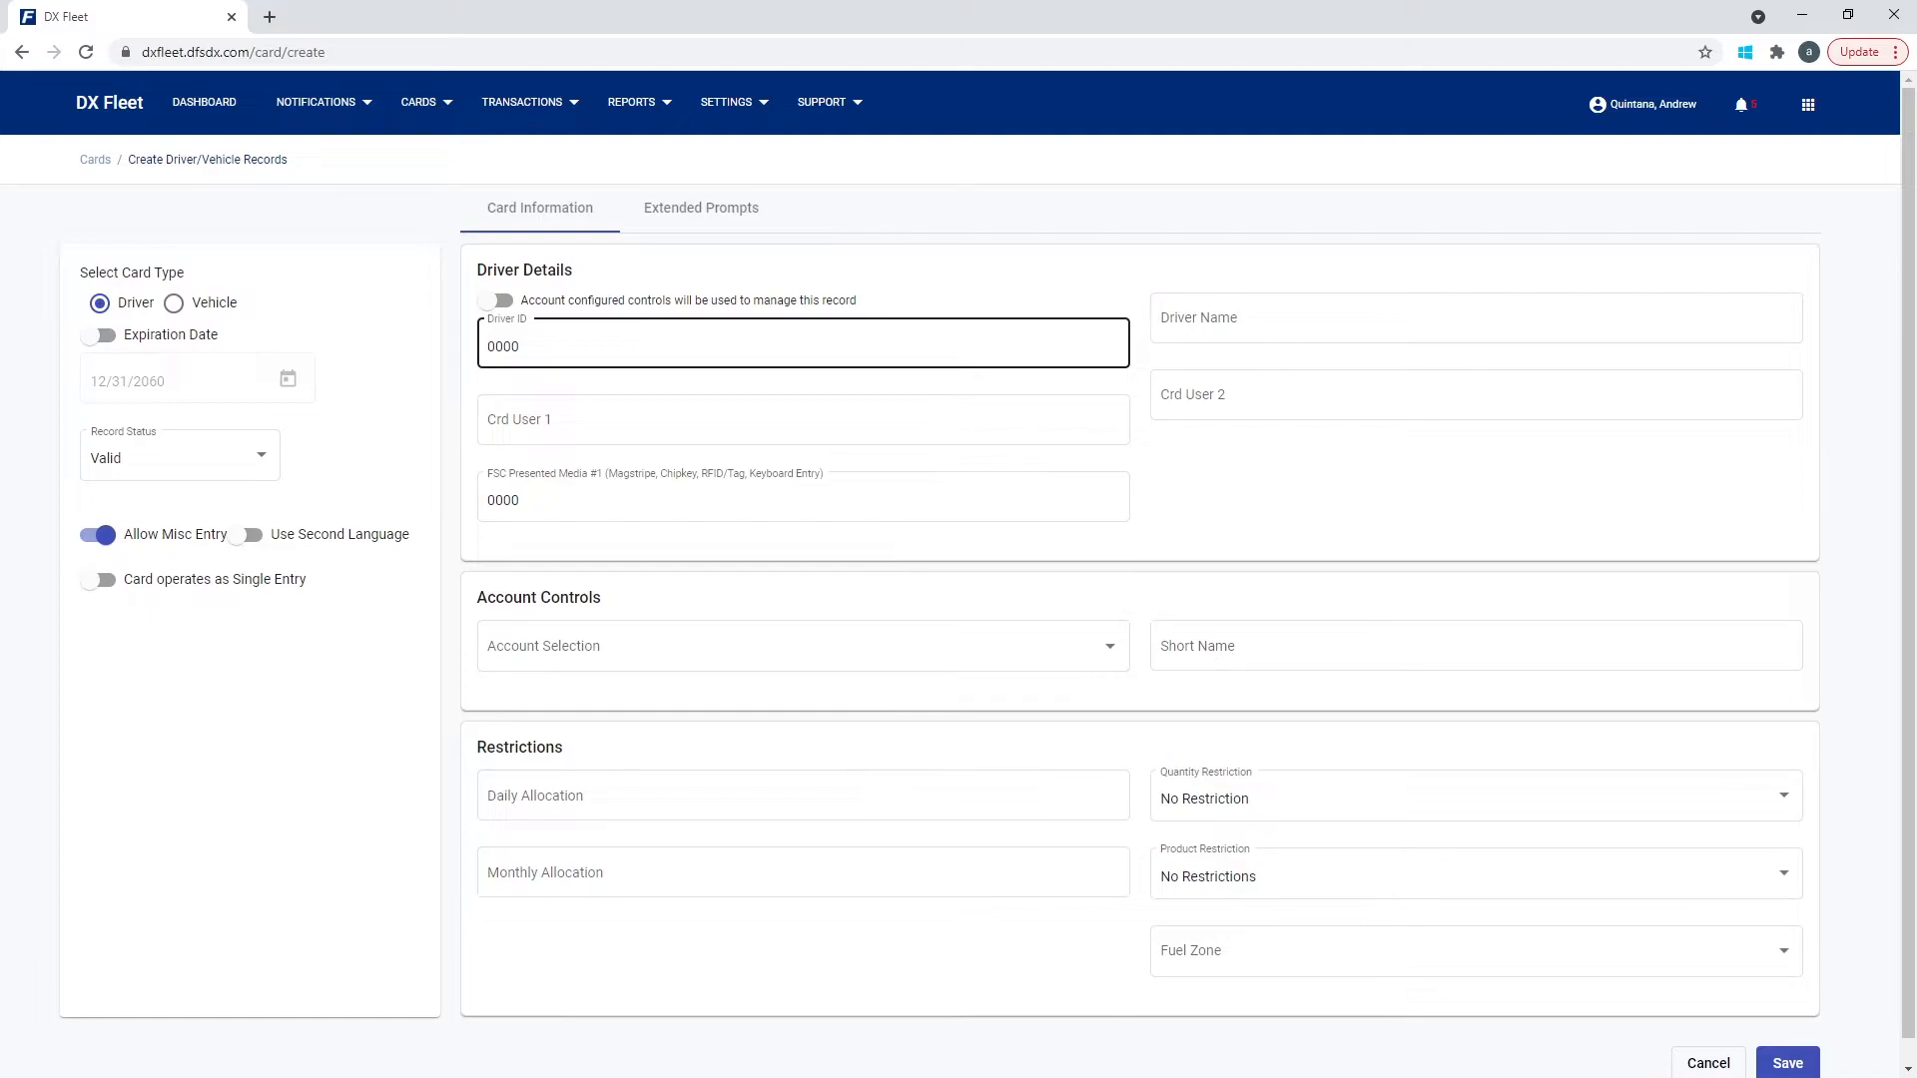
Set FSC Presented Media #1 to 12345 and Driver ID to 12345abc.
key("Tab")
key("Tab")
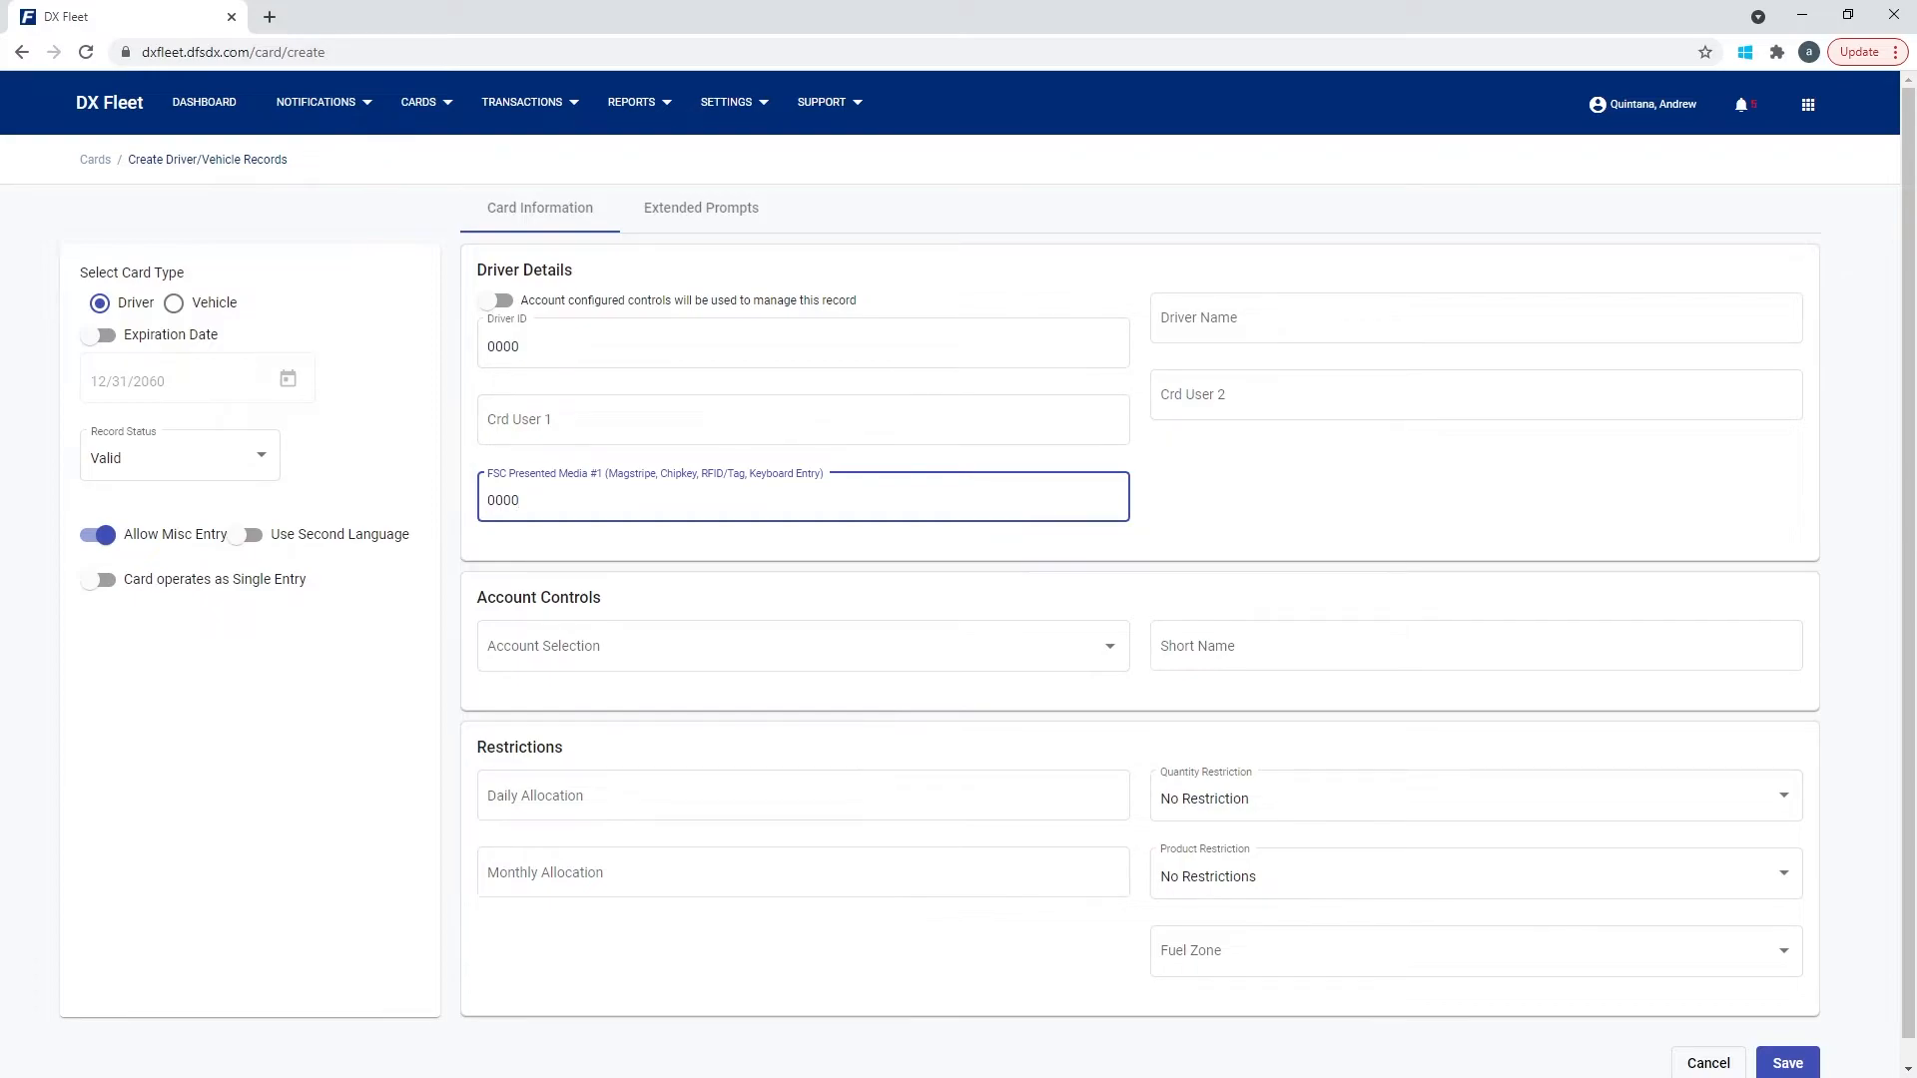
key("ctrl+a")
type("12345")
left_click(521, 347)
key("shift+Left")
key("shift+Left")
key("shift+Left")
key("shift+Left")
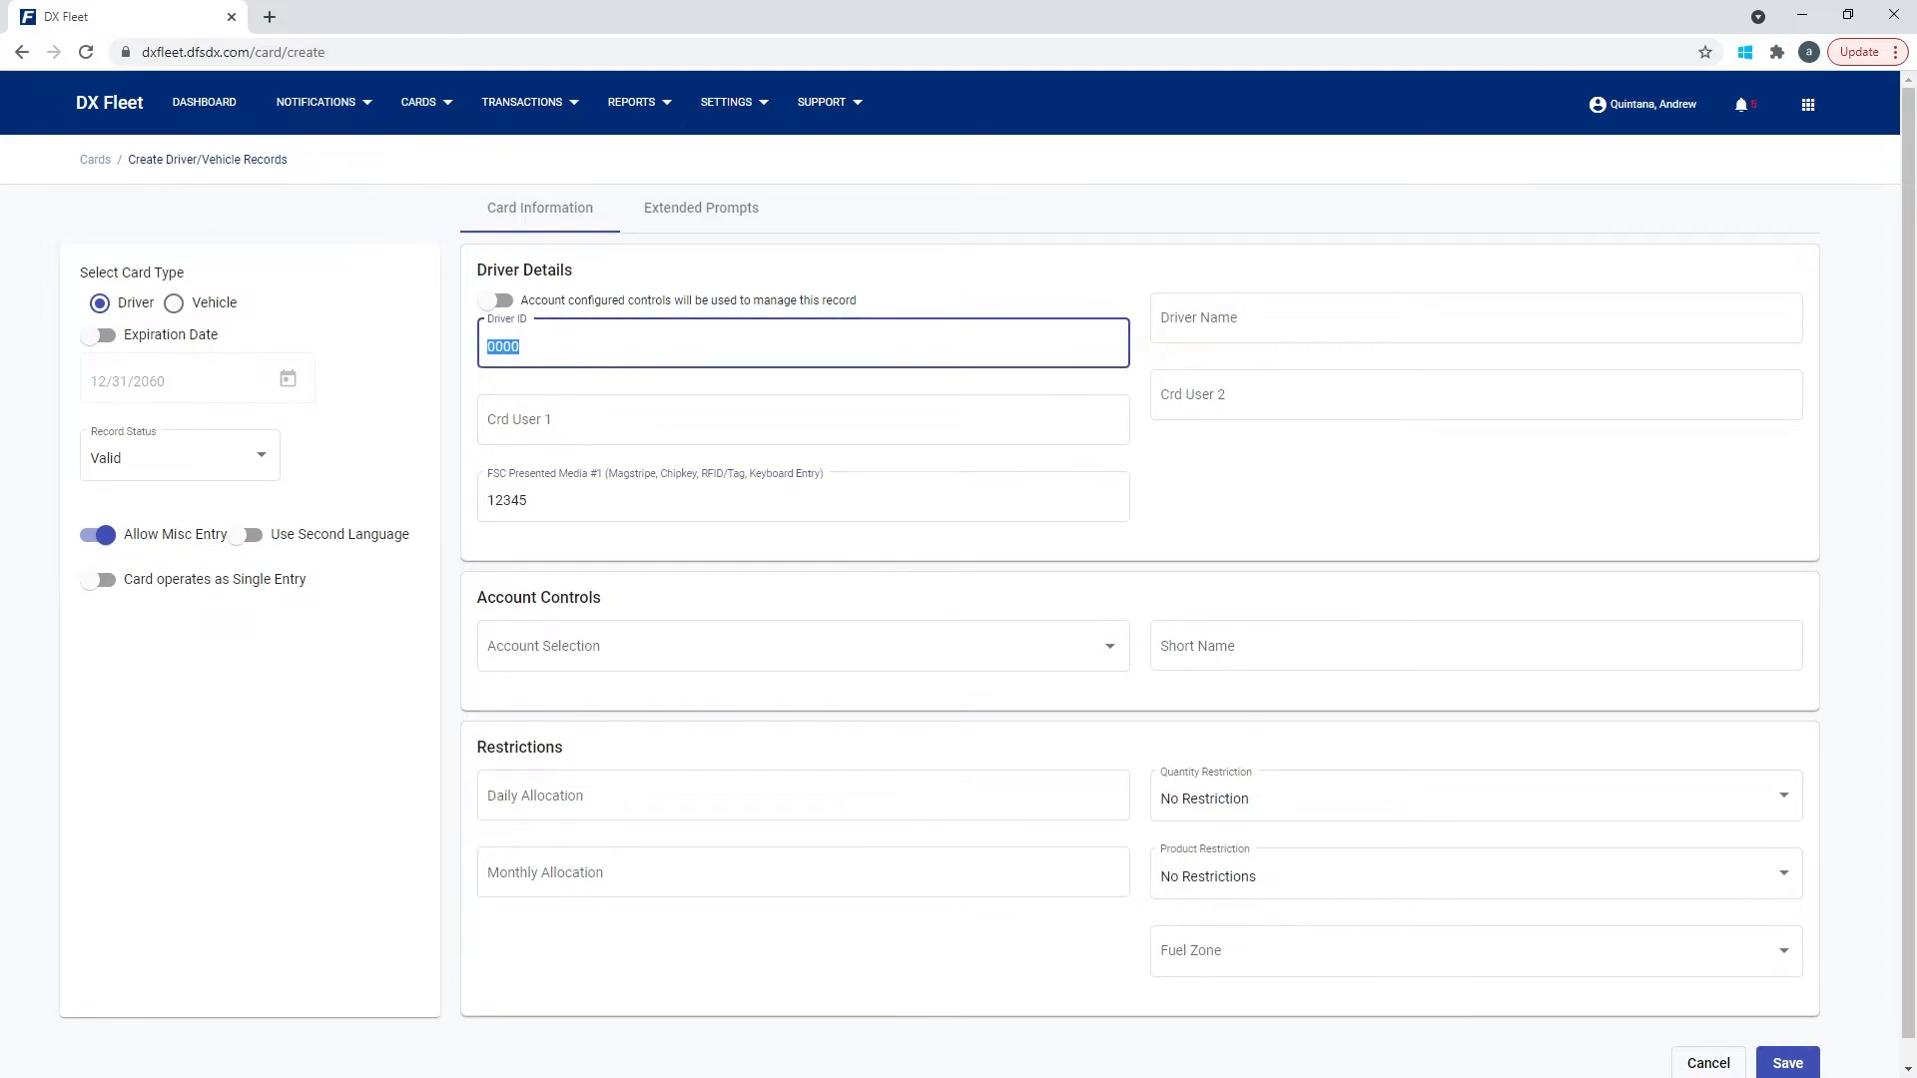
type("12345abc")
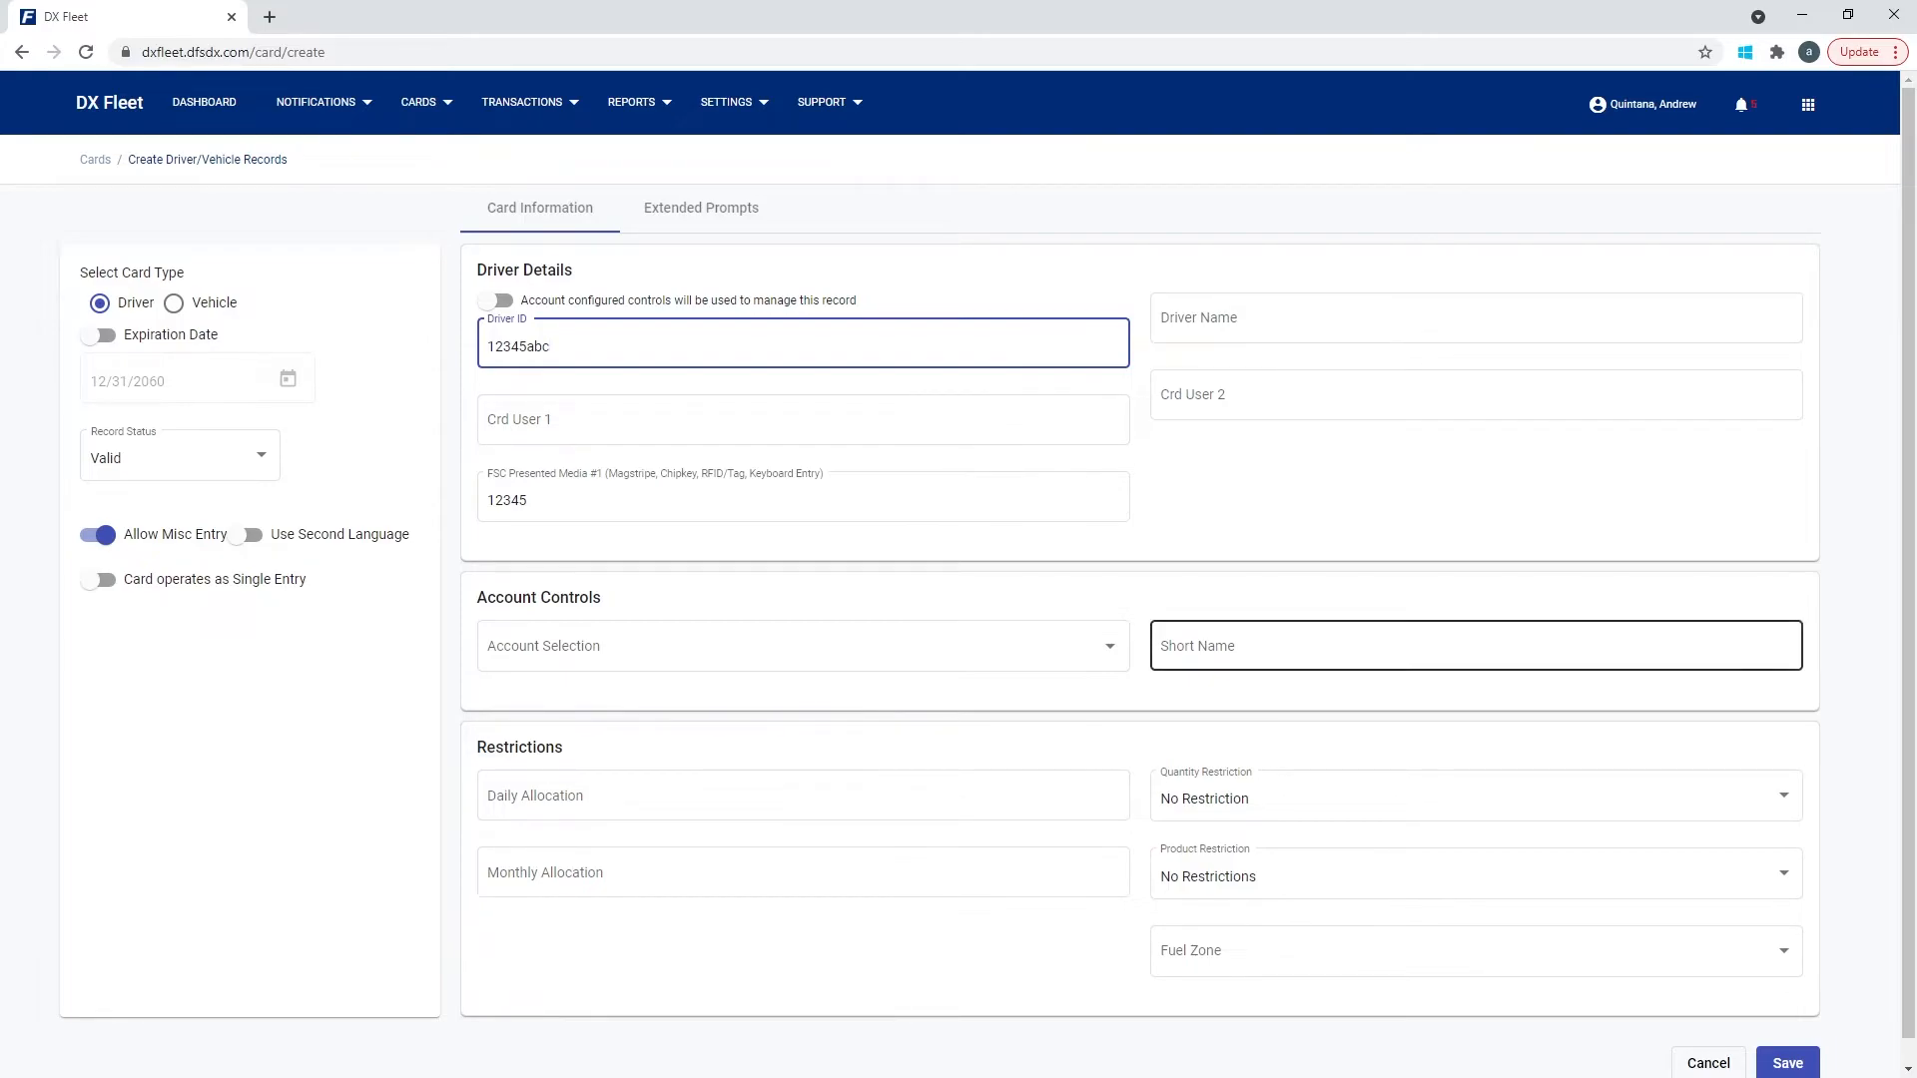
Leave Short Name and Driver Name empty so both show 'shouldn't be blank' errors.
left_click(1475, 646)
left_click(1476, 318)
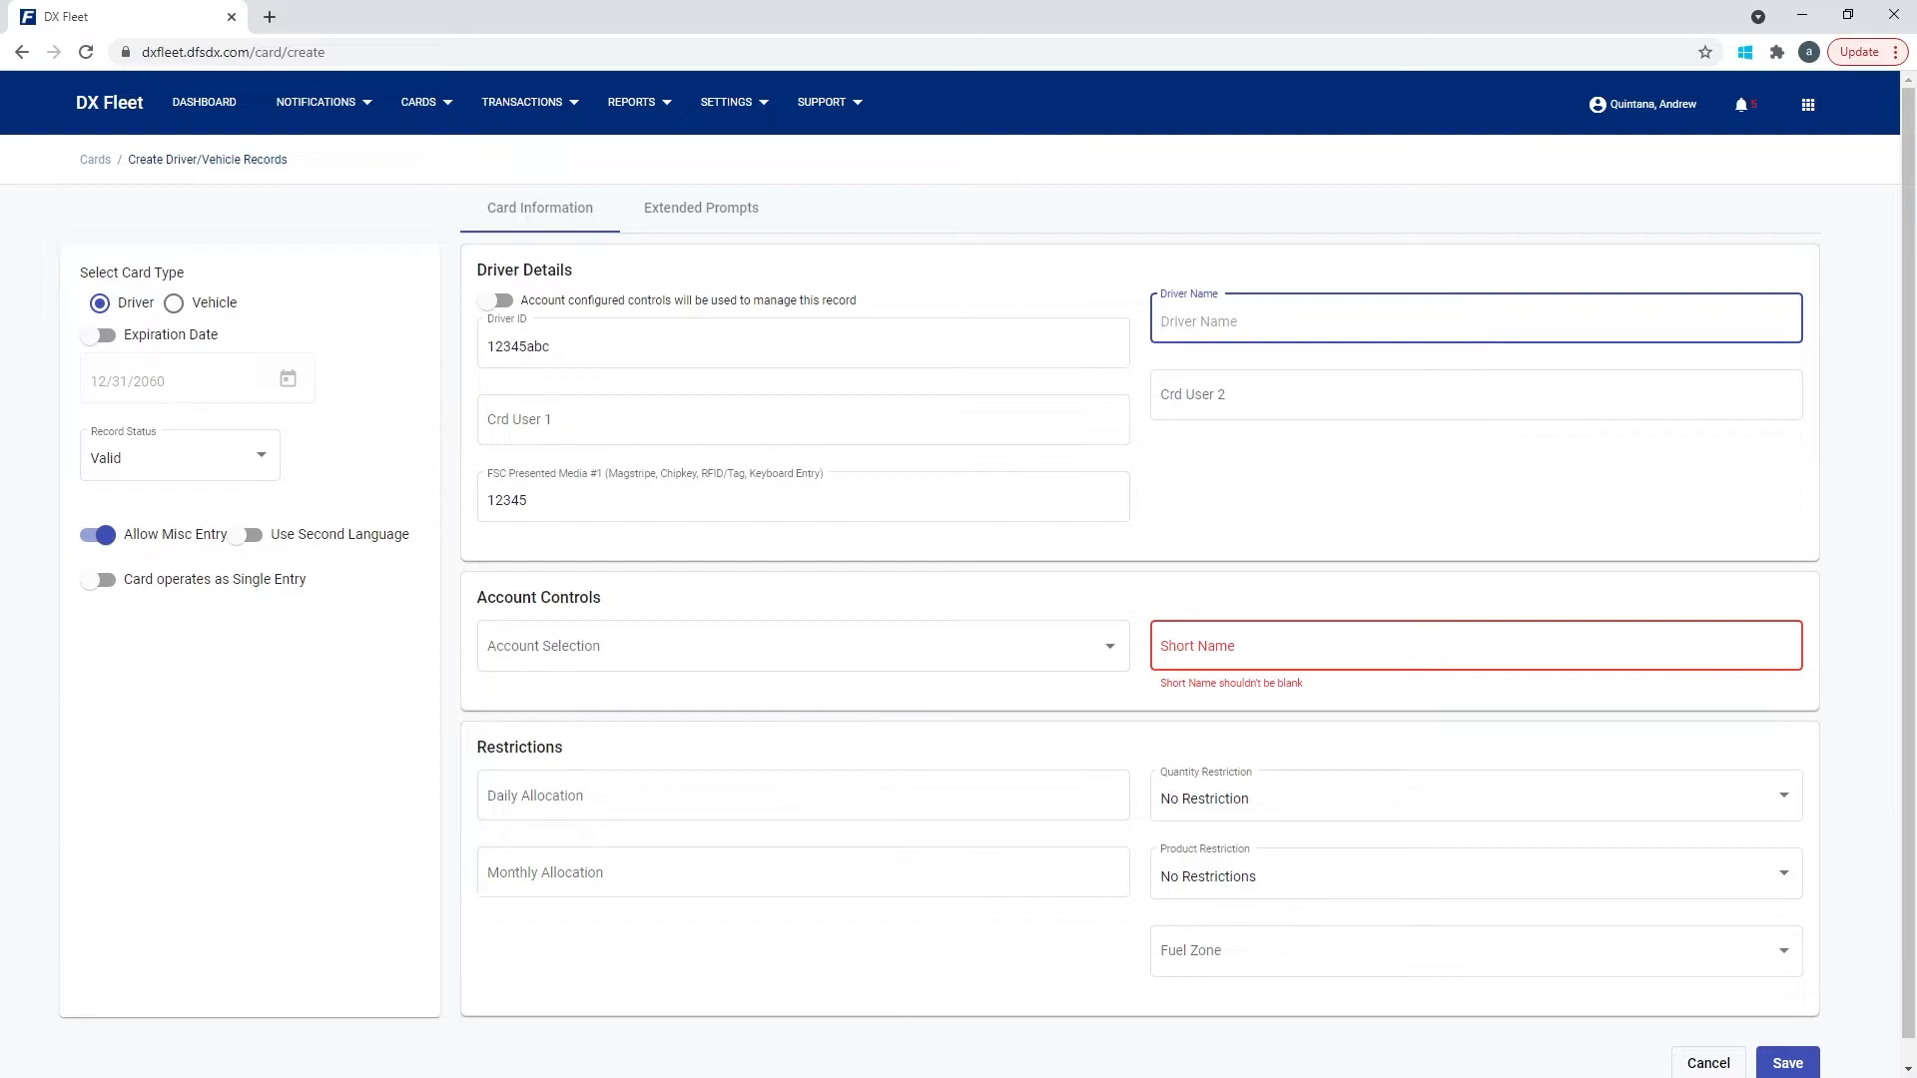
left_click(1476, 646)
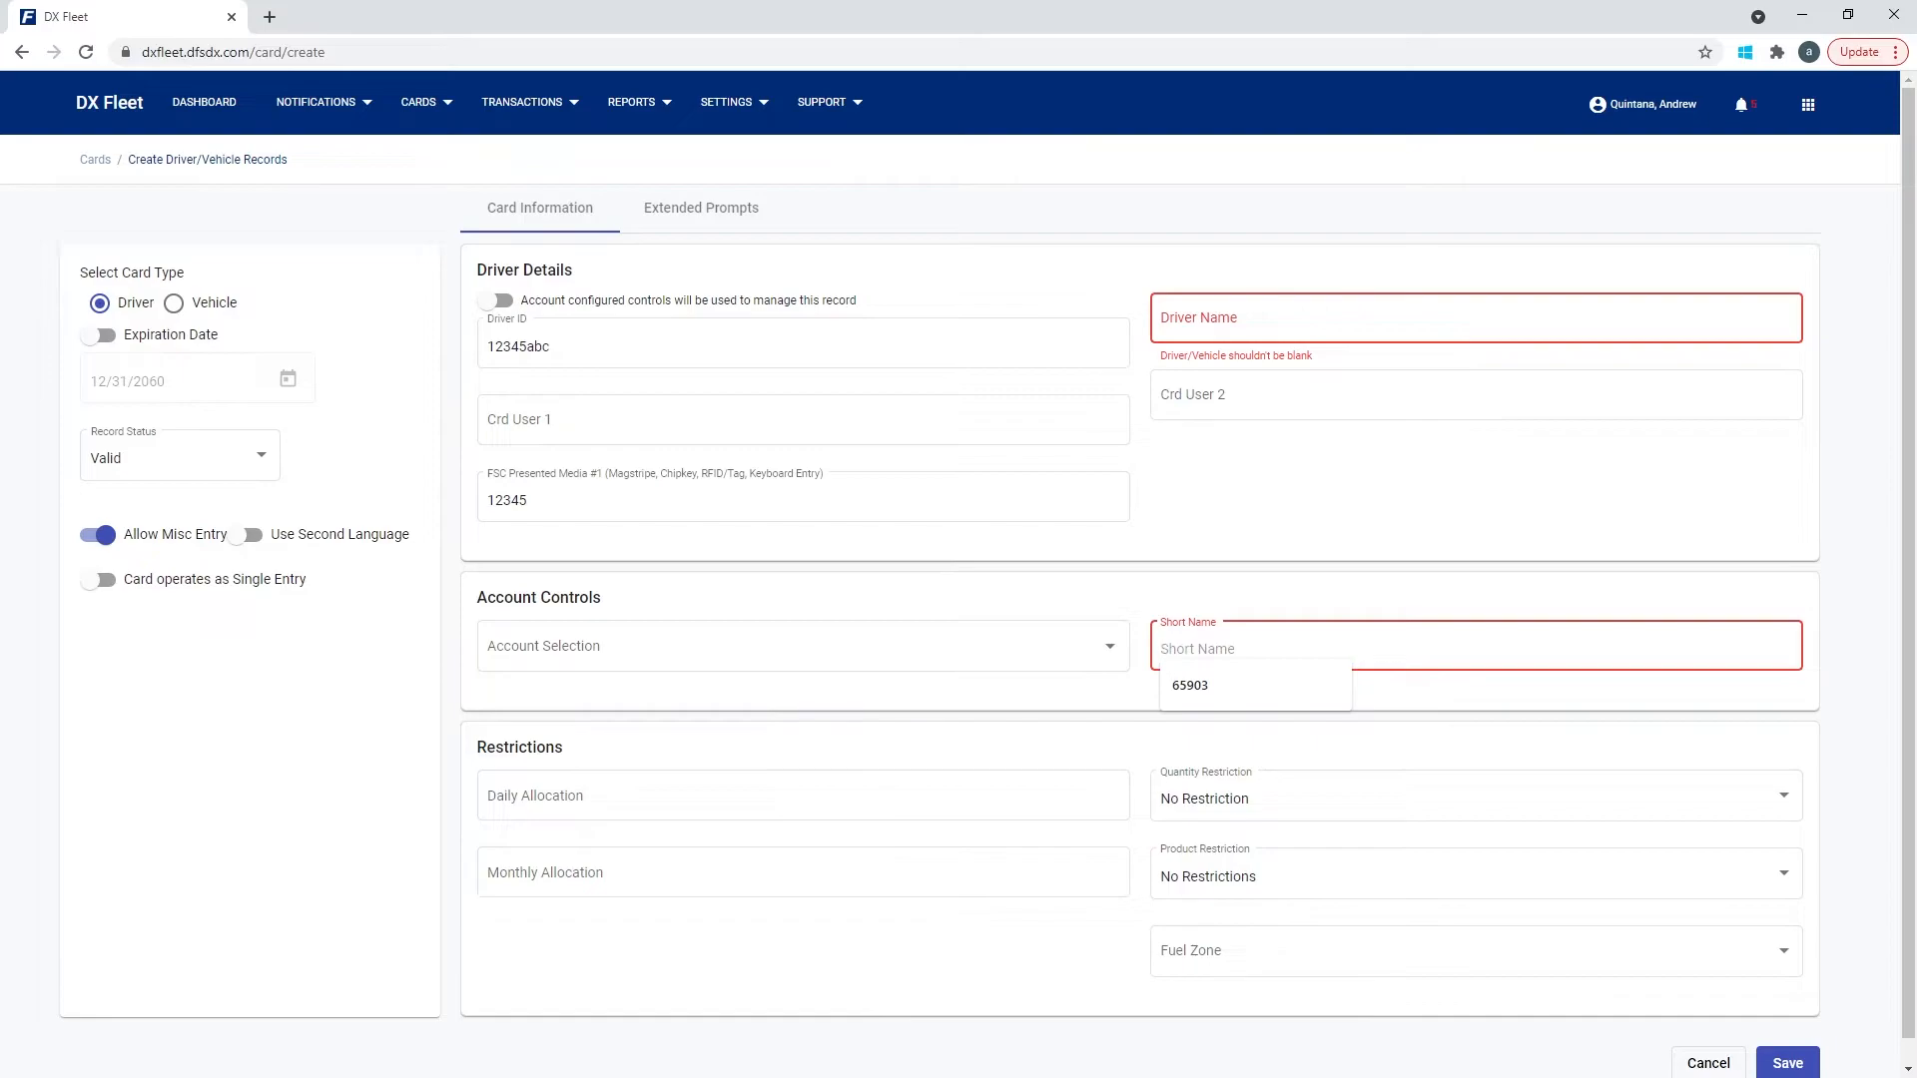
left_click(1328, 597)
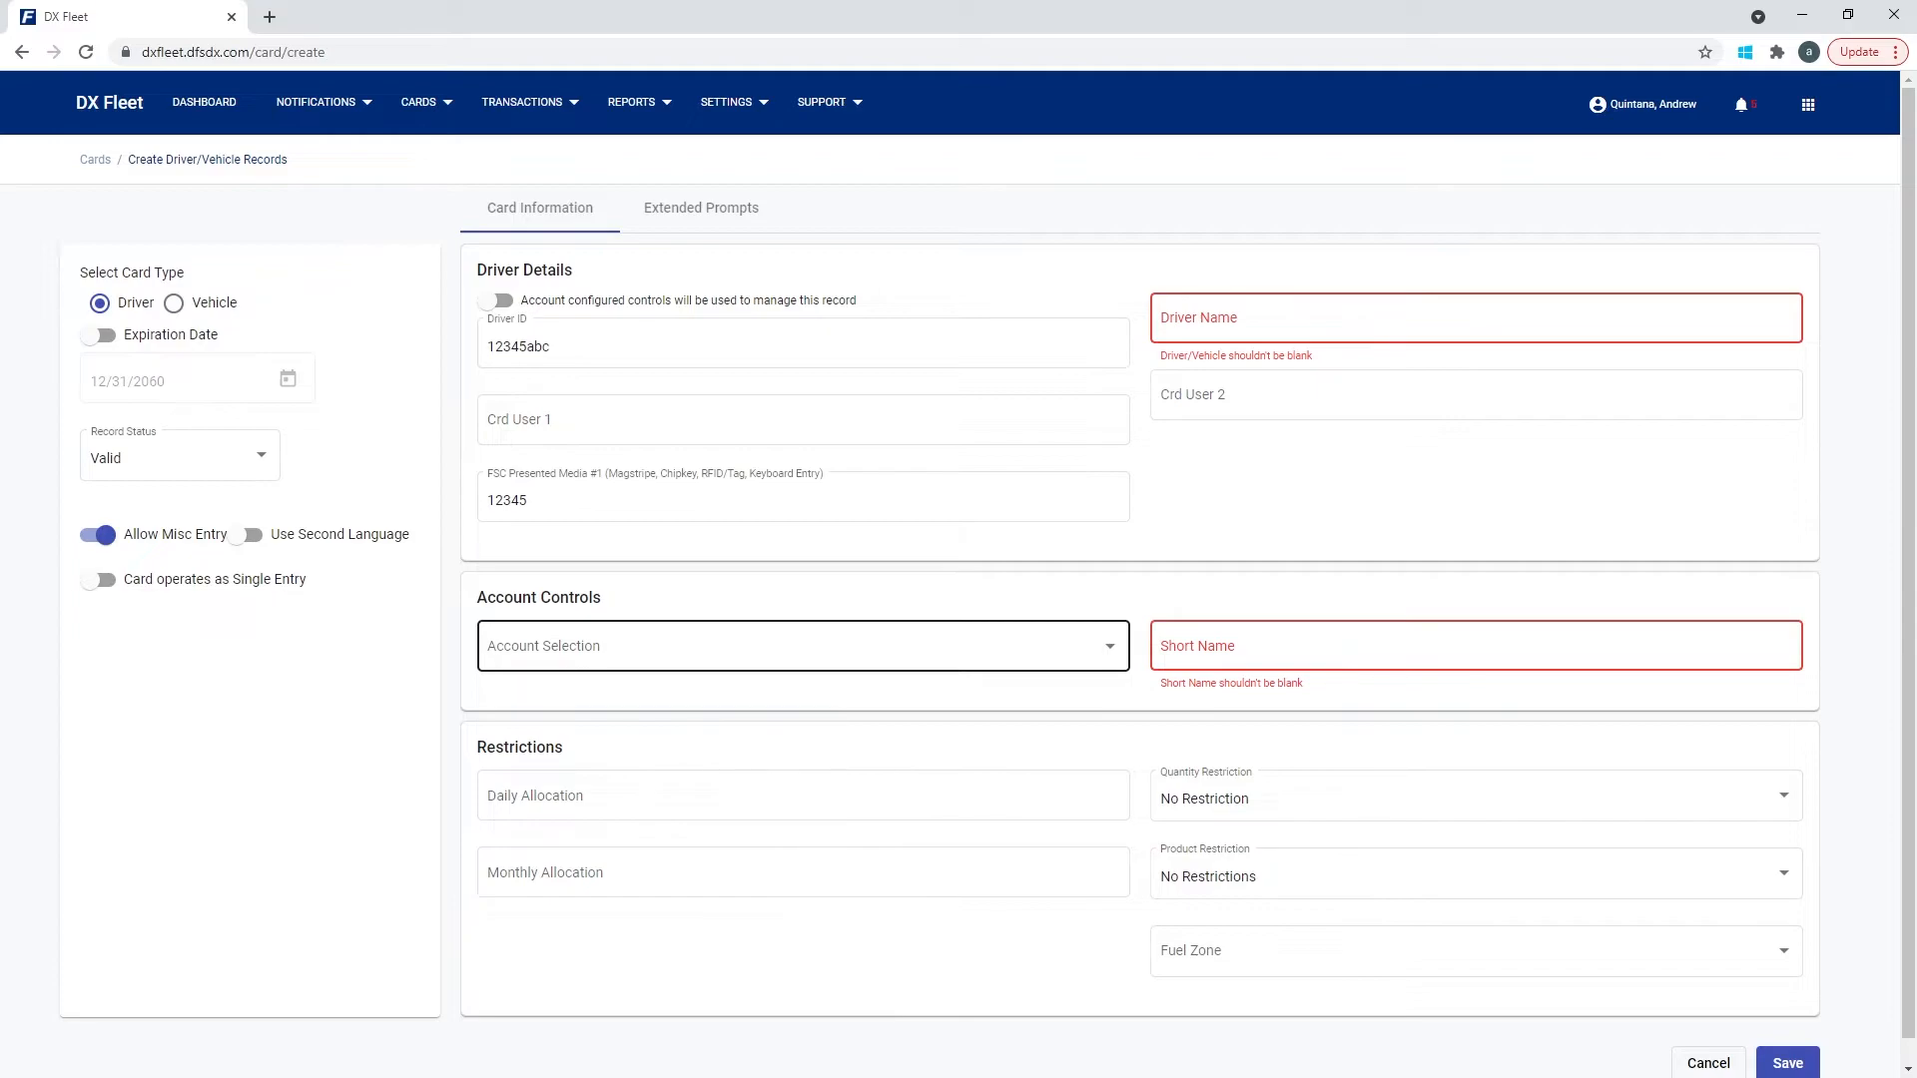
Flag Account Selection as required, visit Crd User 1 and 2, then open Organisation settings.
left_click(799, 646)
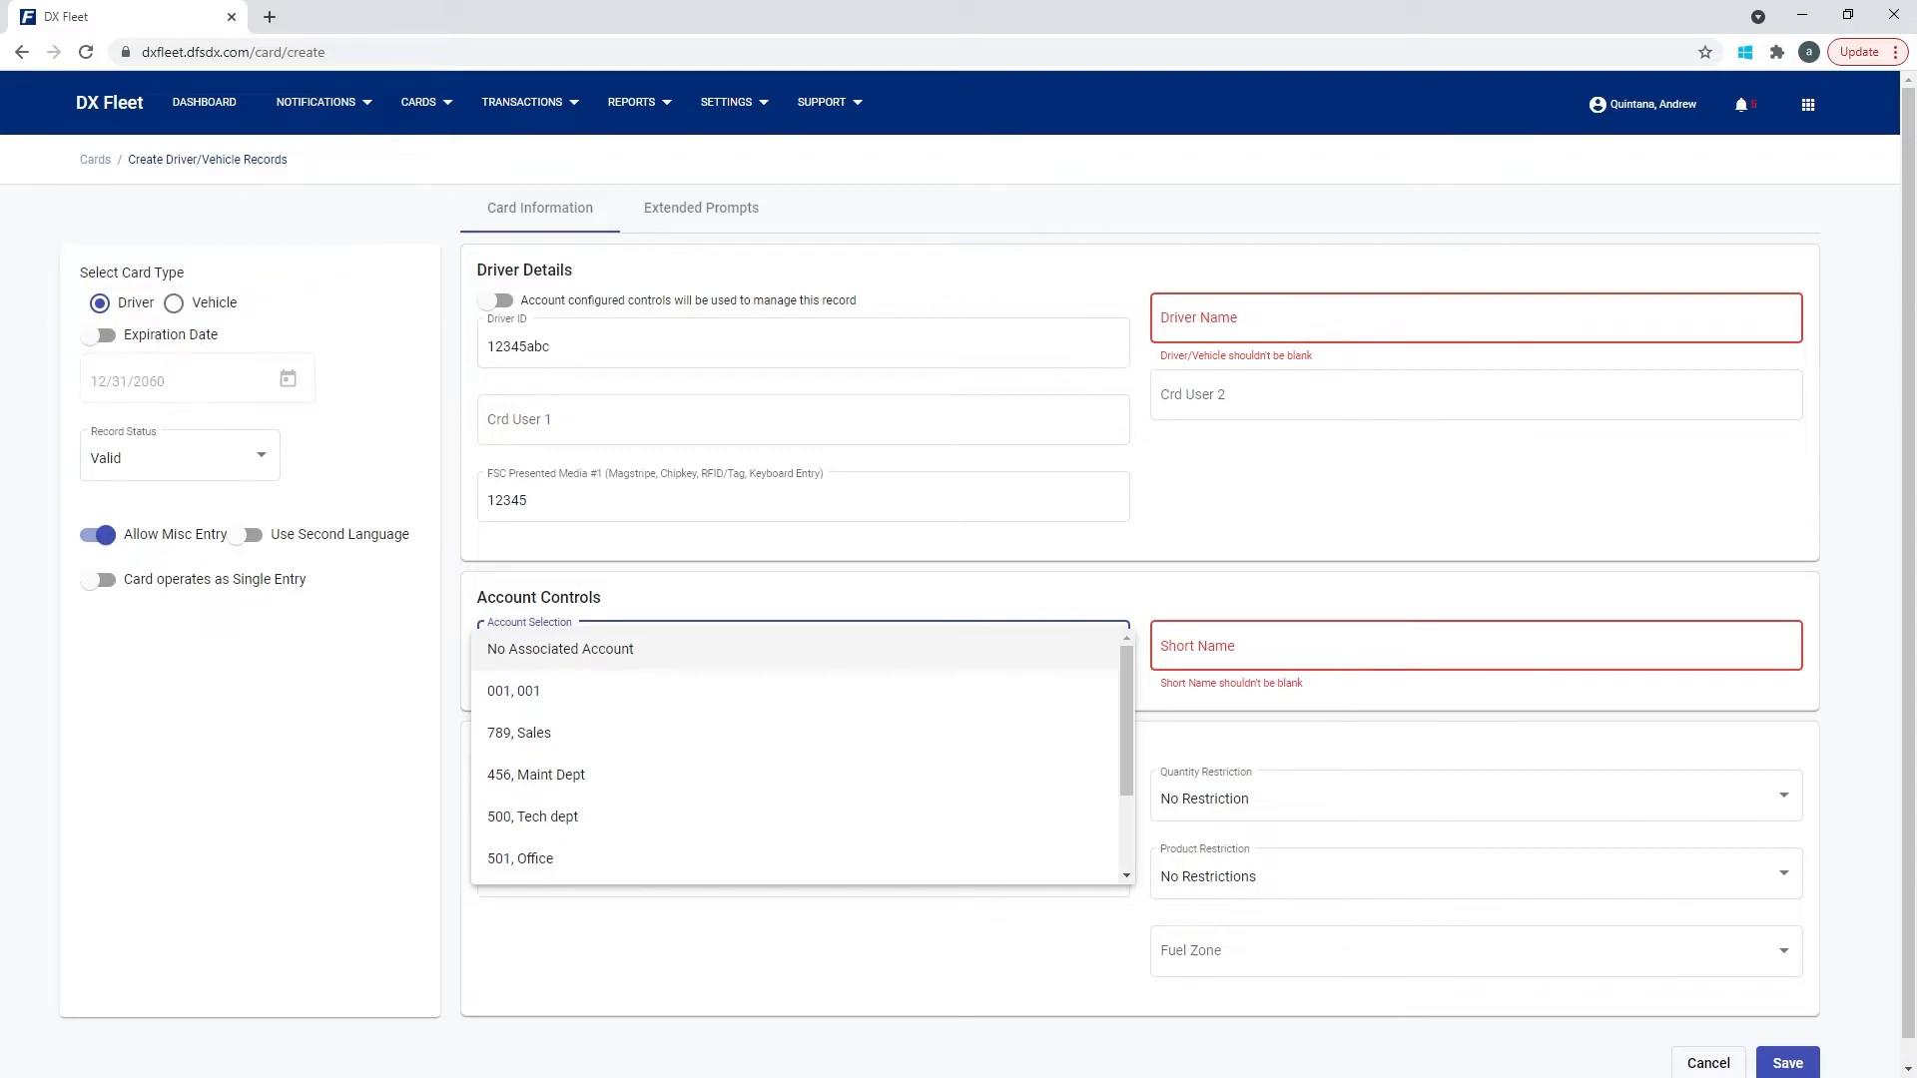
key("Escape")
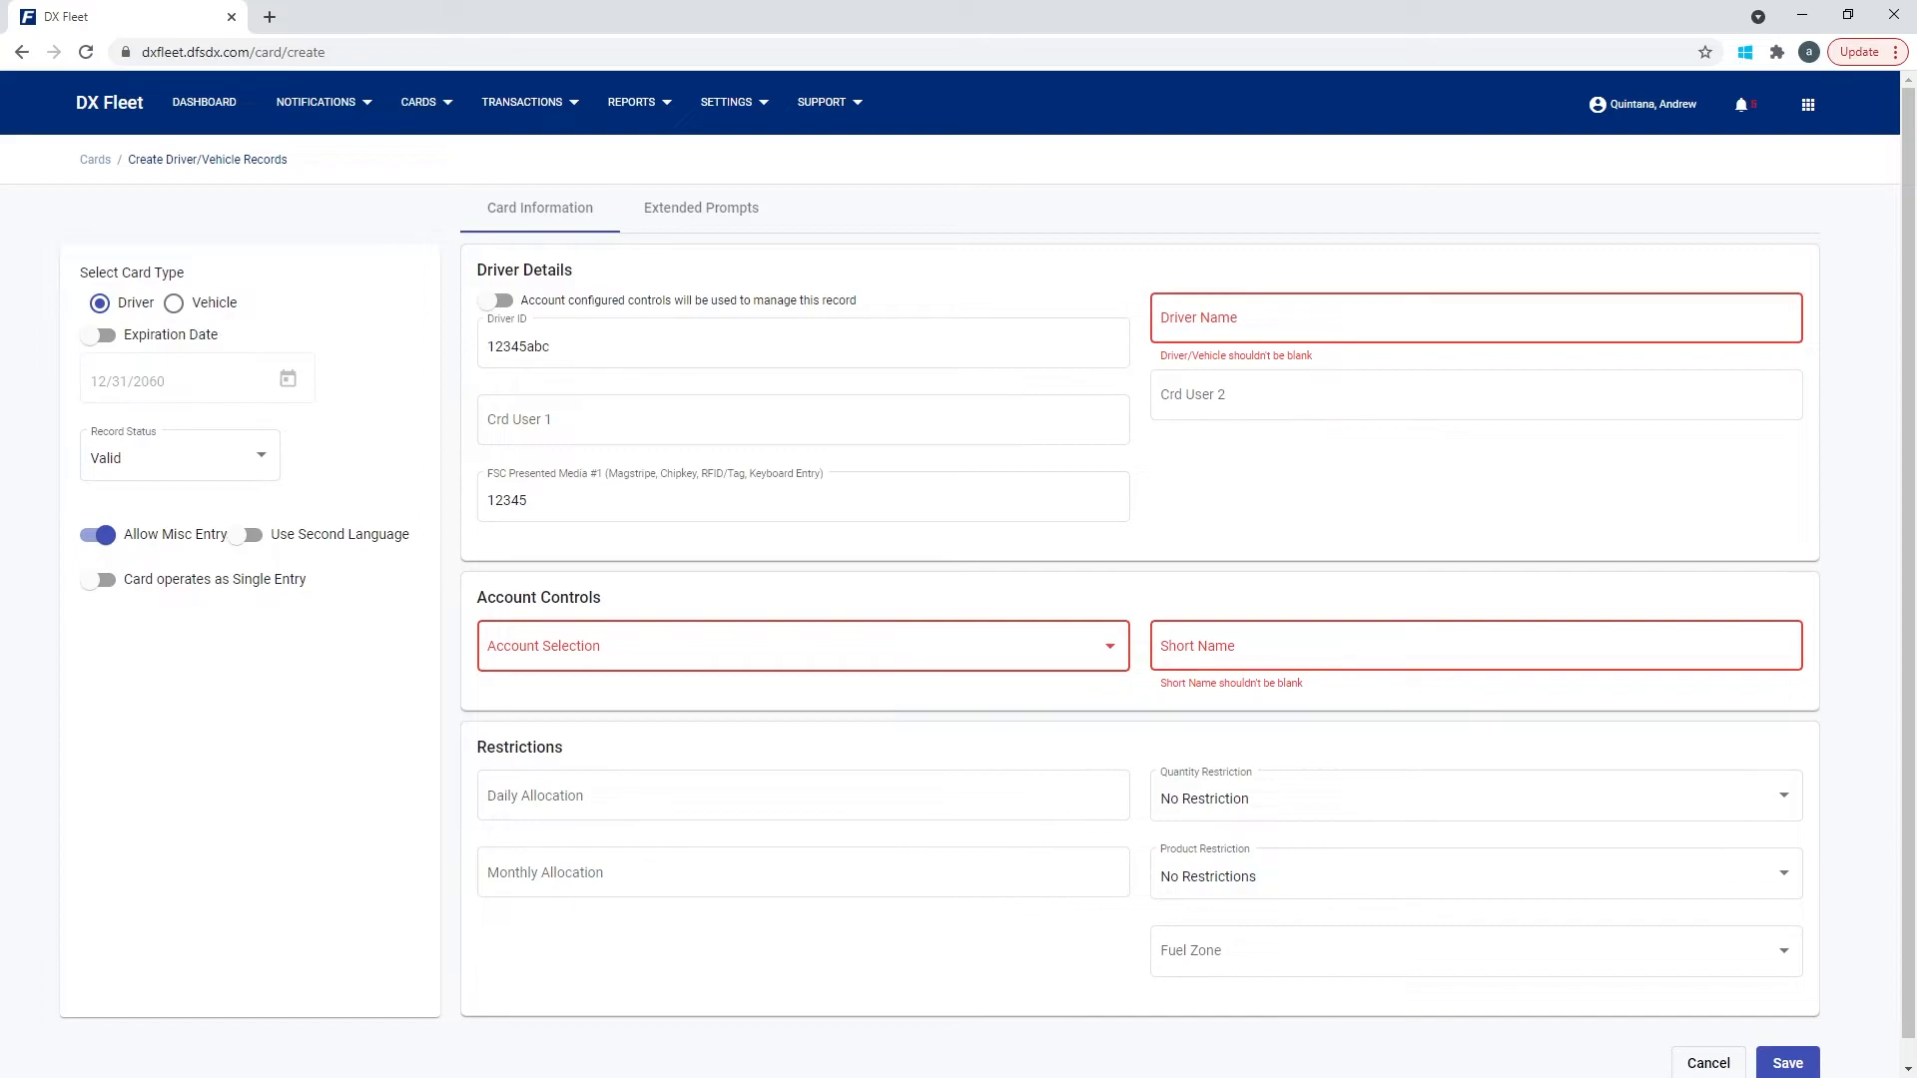
left_click(803, 420)
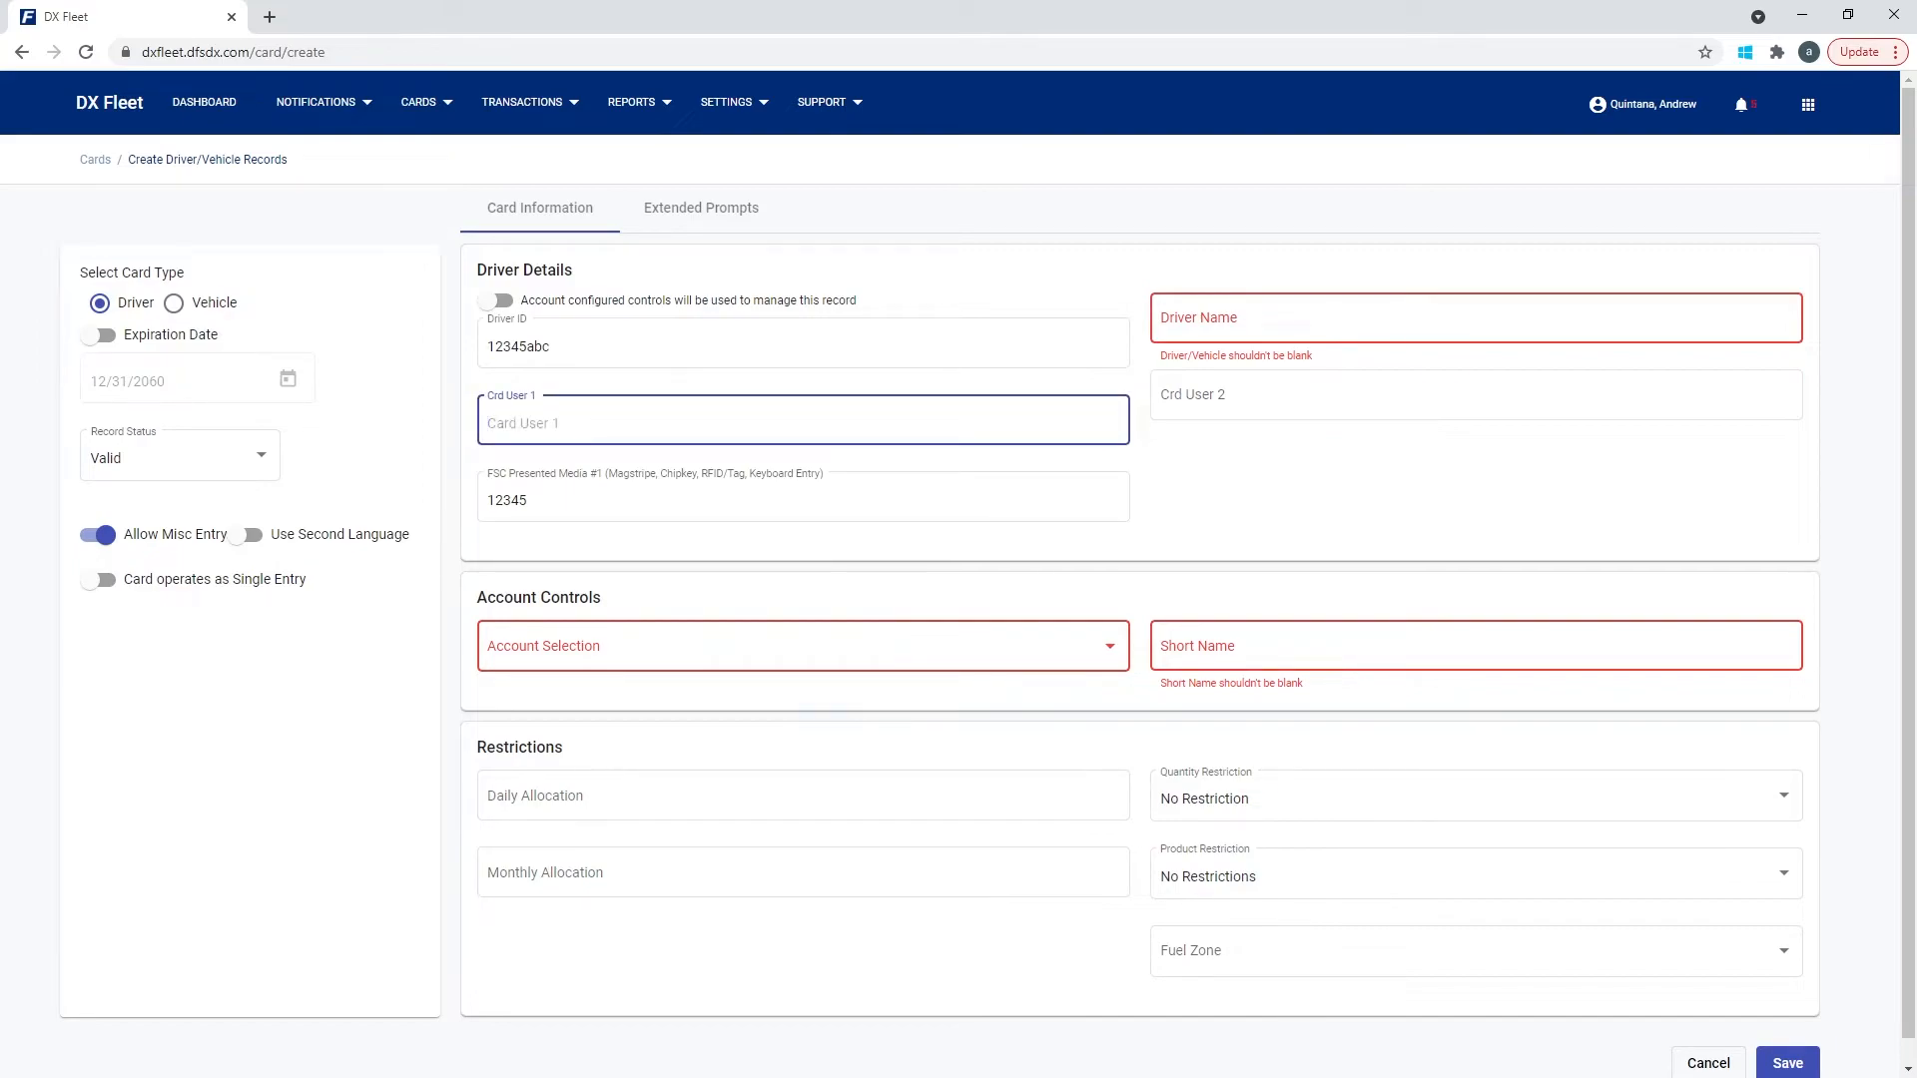
left_click(1475, 396)
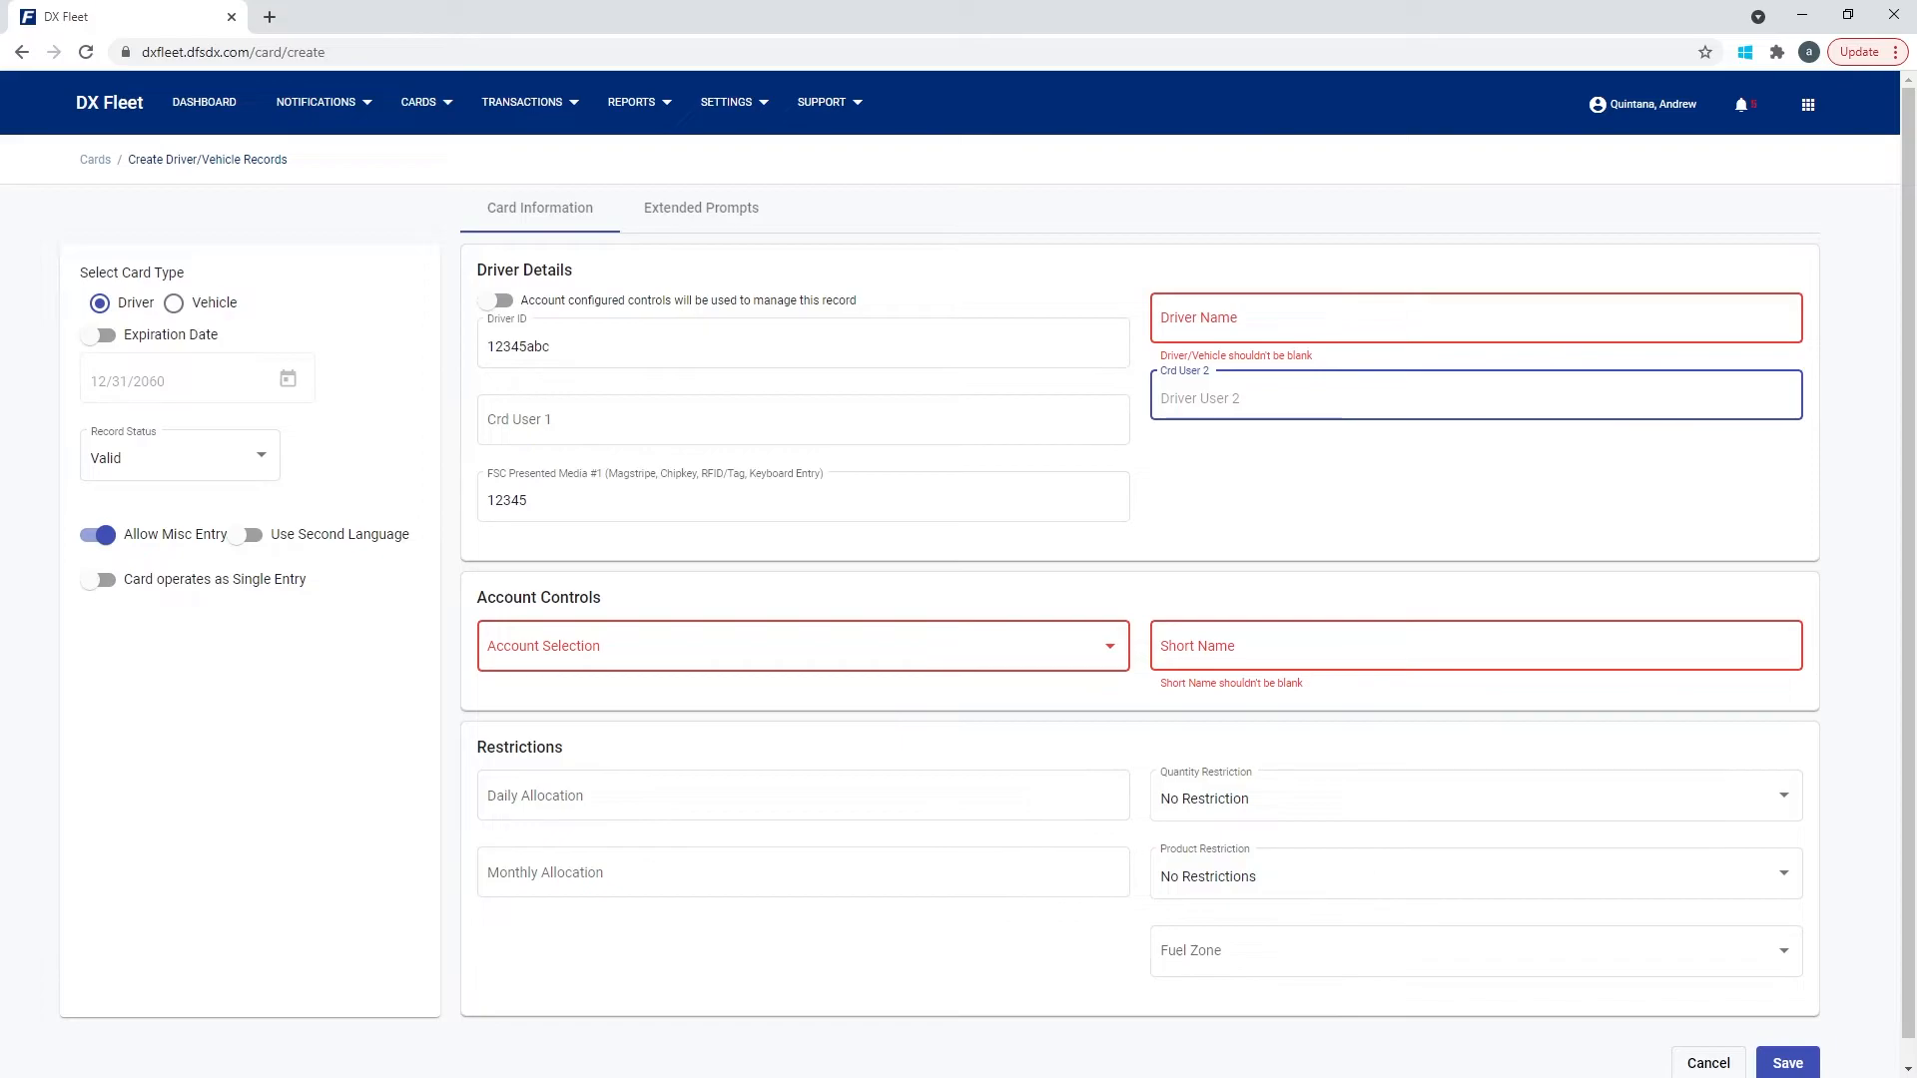
left_click(726, 102)
left_click(734, 297)
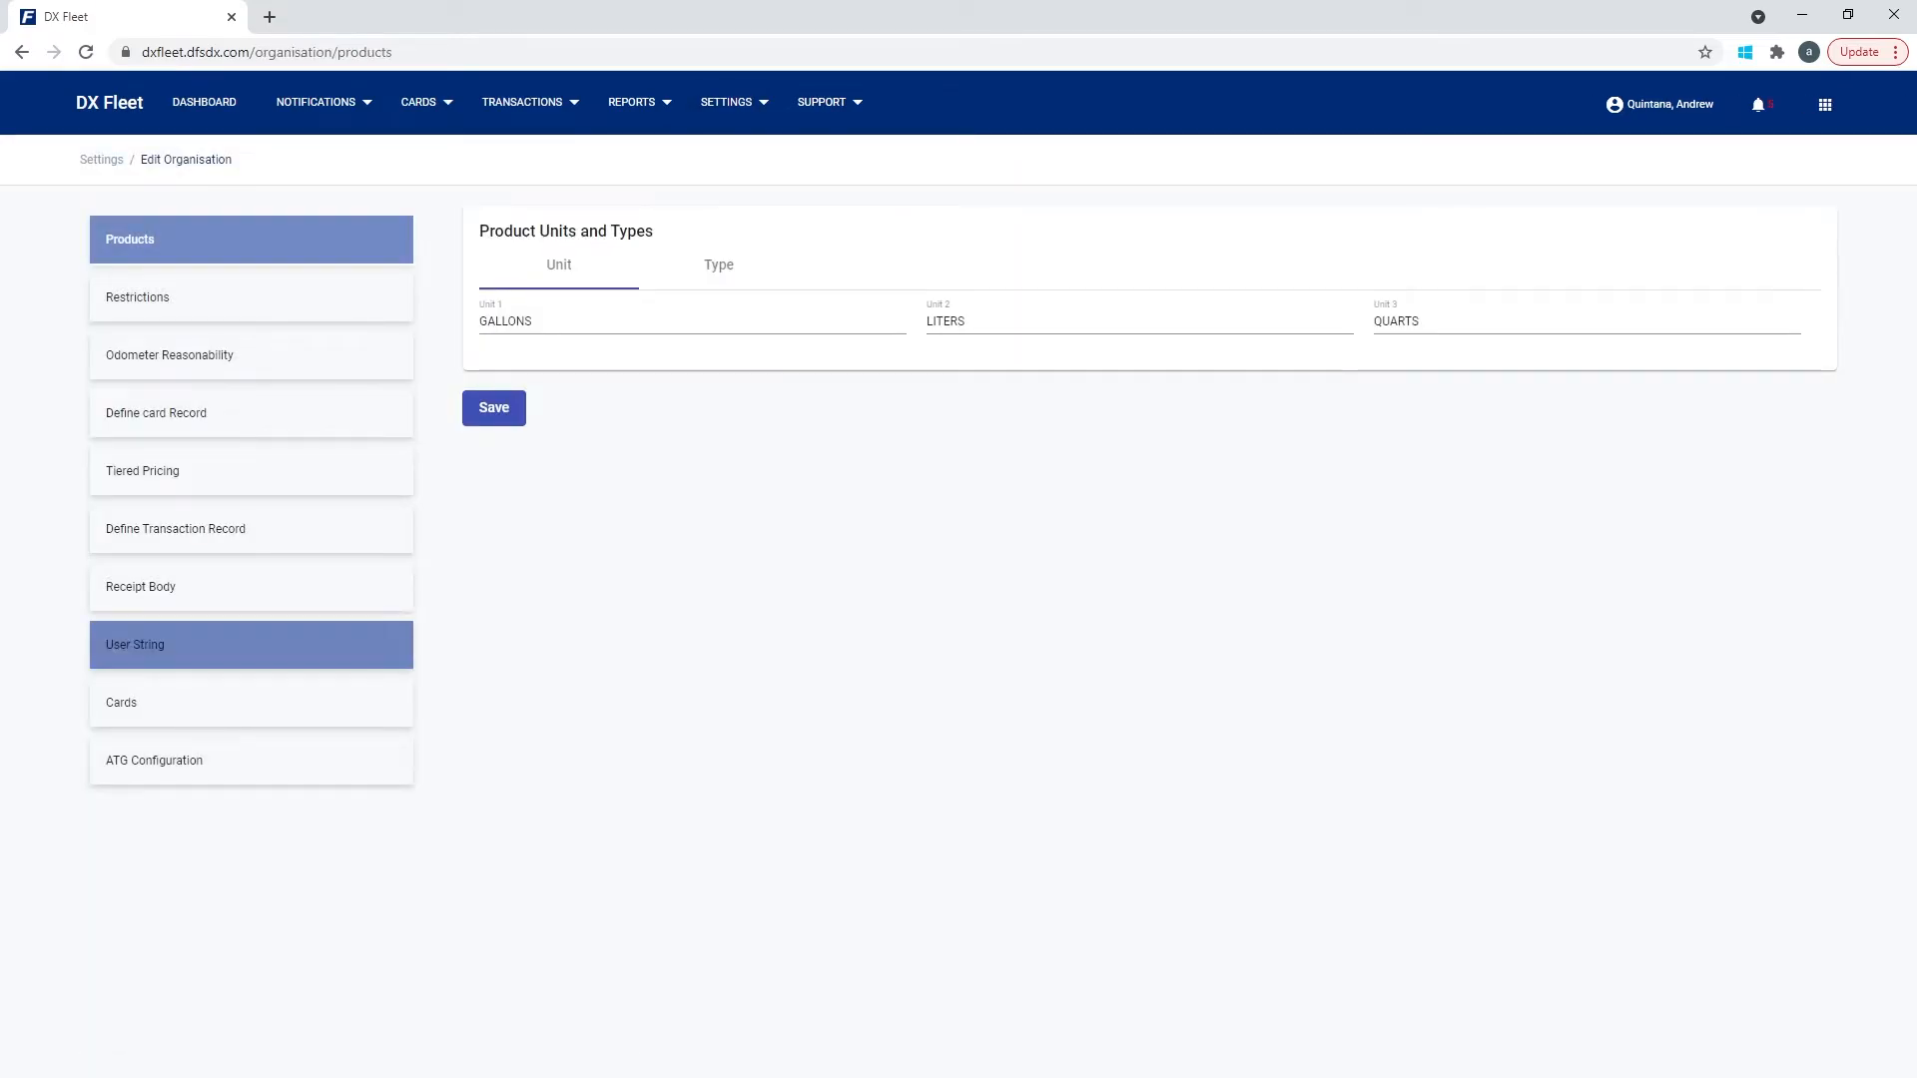
Rename the Card user 1 label to 'Cell Phone', save it, and return to Driver/Vehicle Records.
left_click(134, 644)
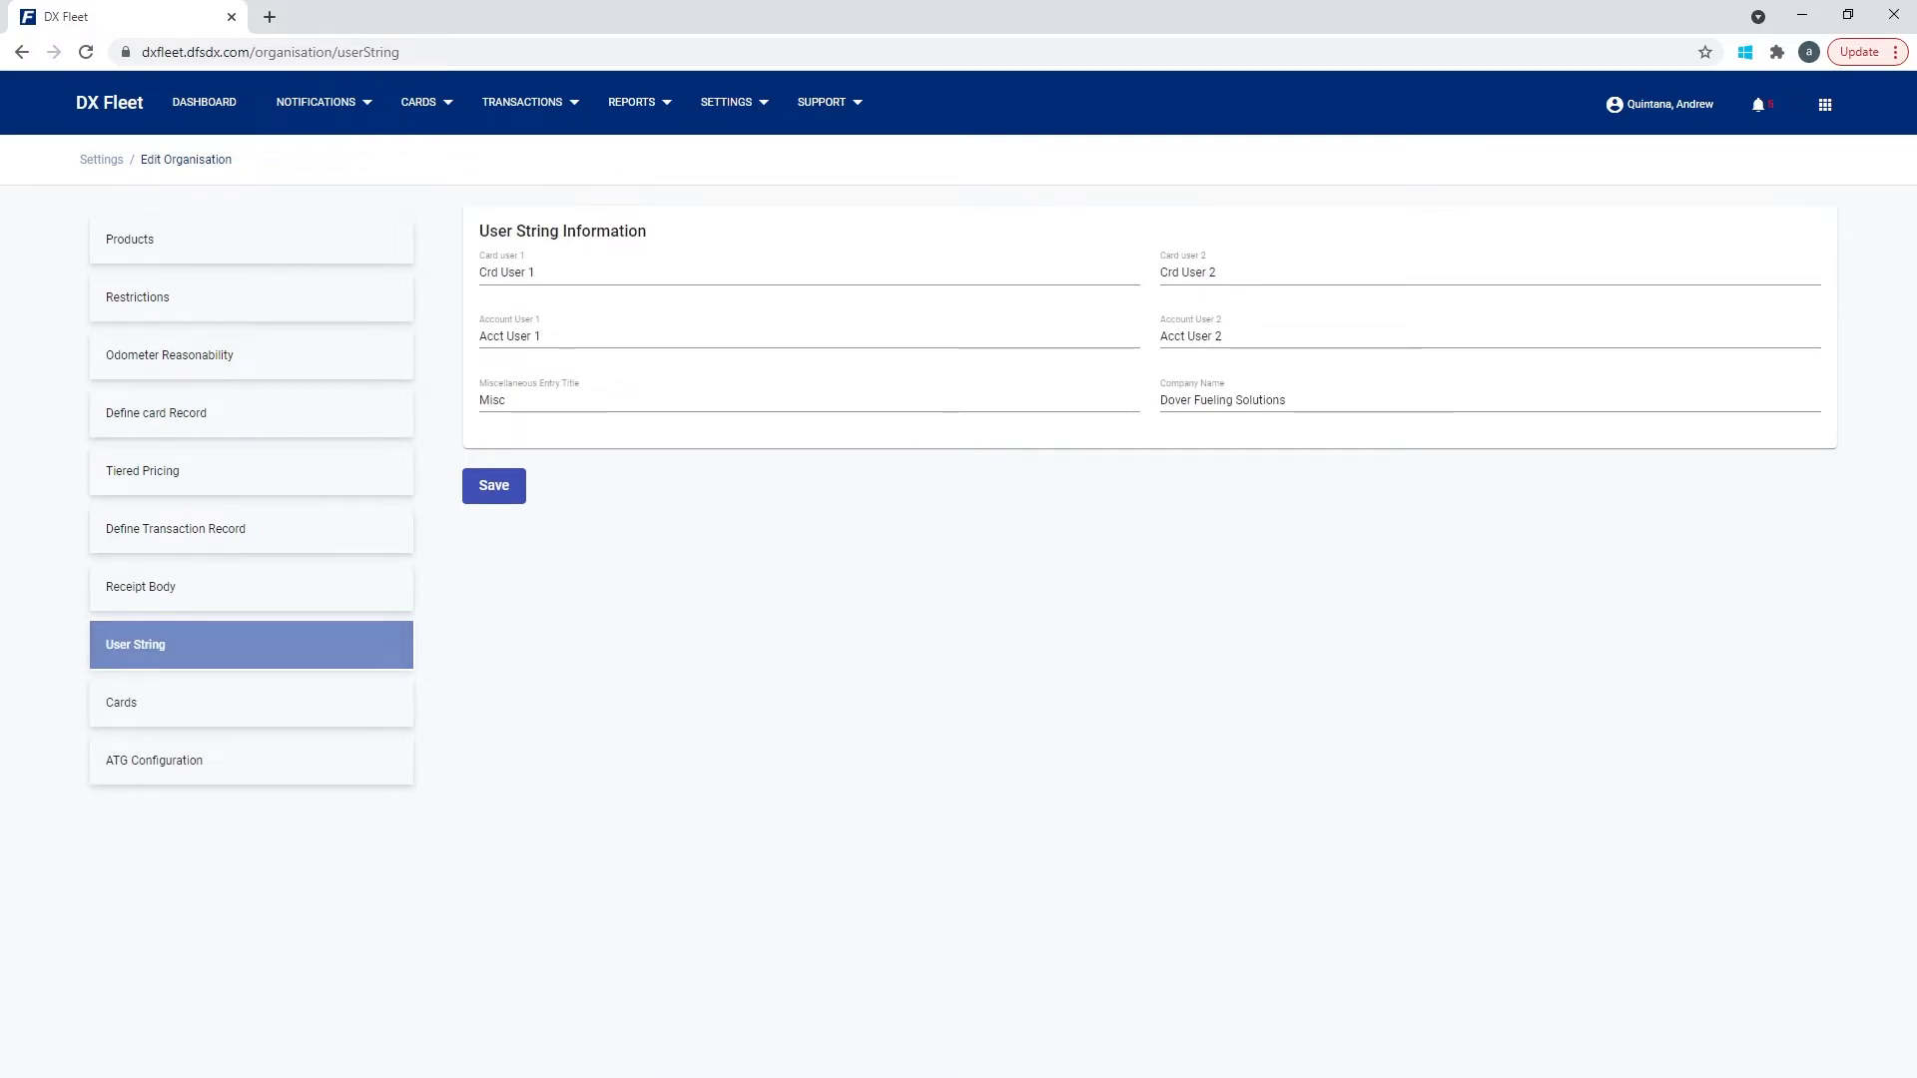
triple_click(534, 272)
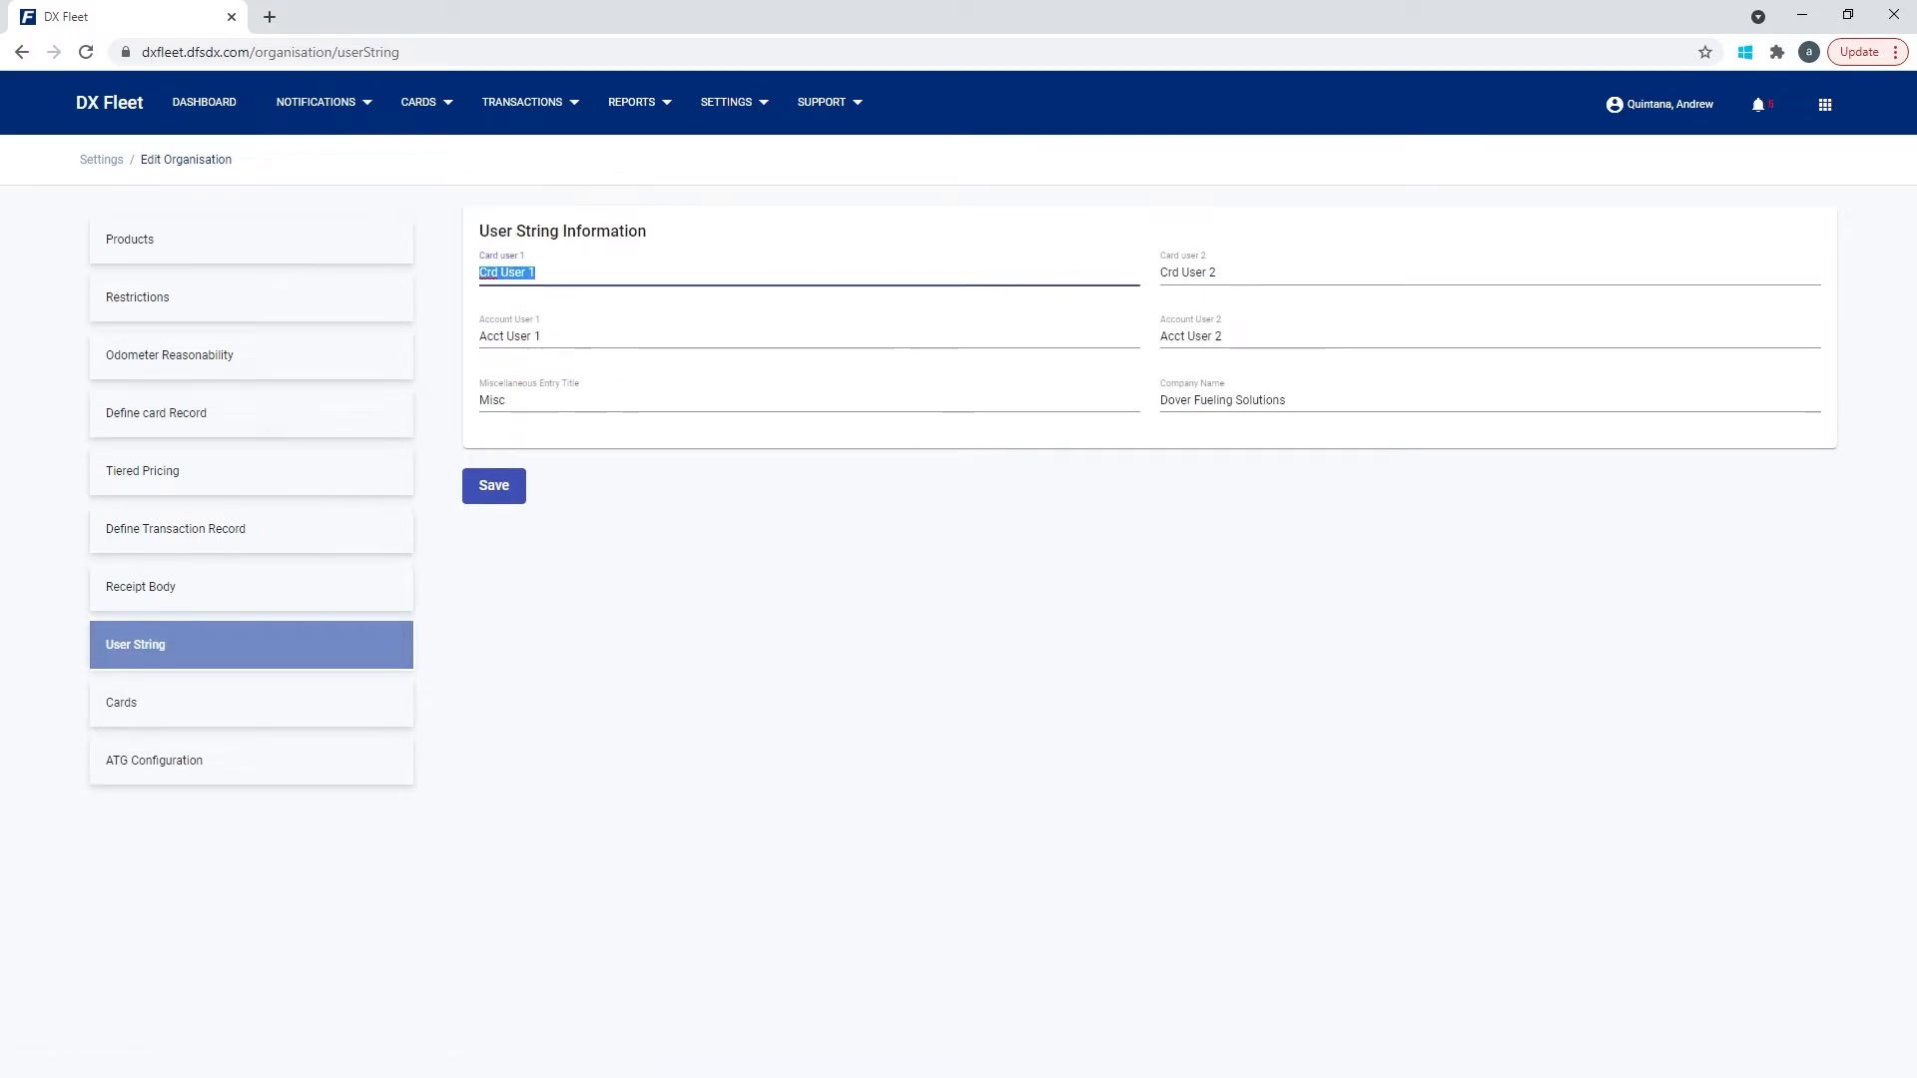
left_click_drag(1217, 272, 1159, 272)
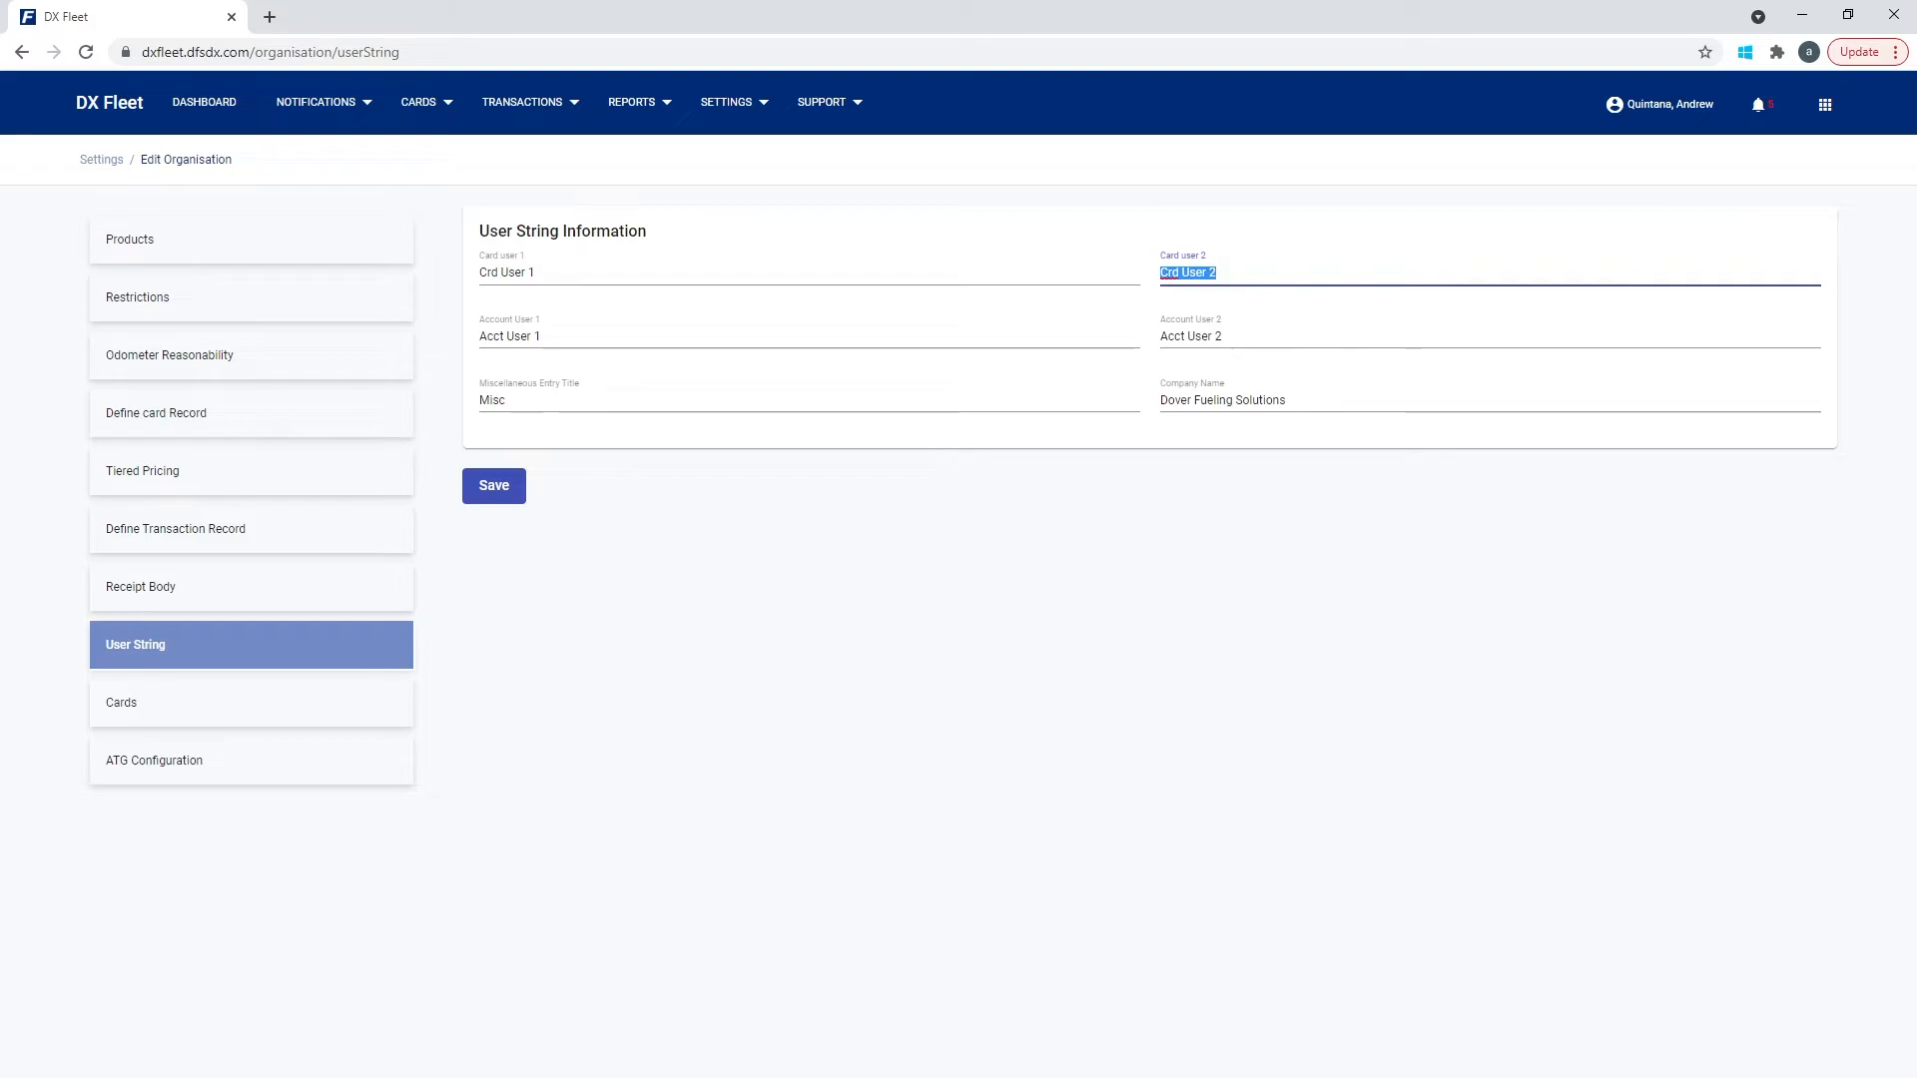
key("shift+Tab")
type("C")
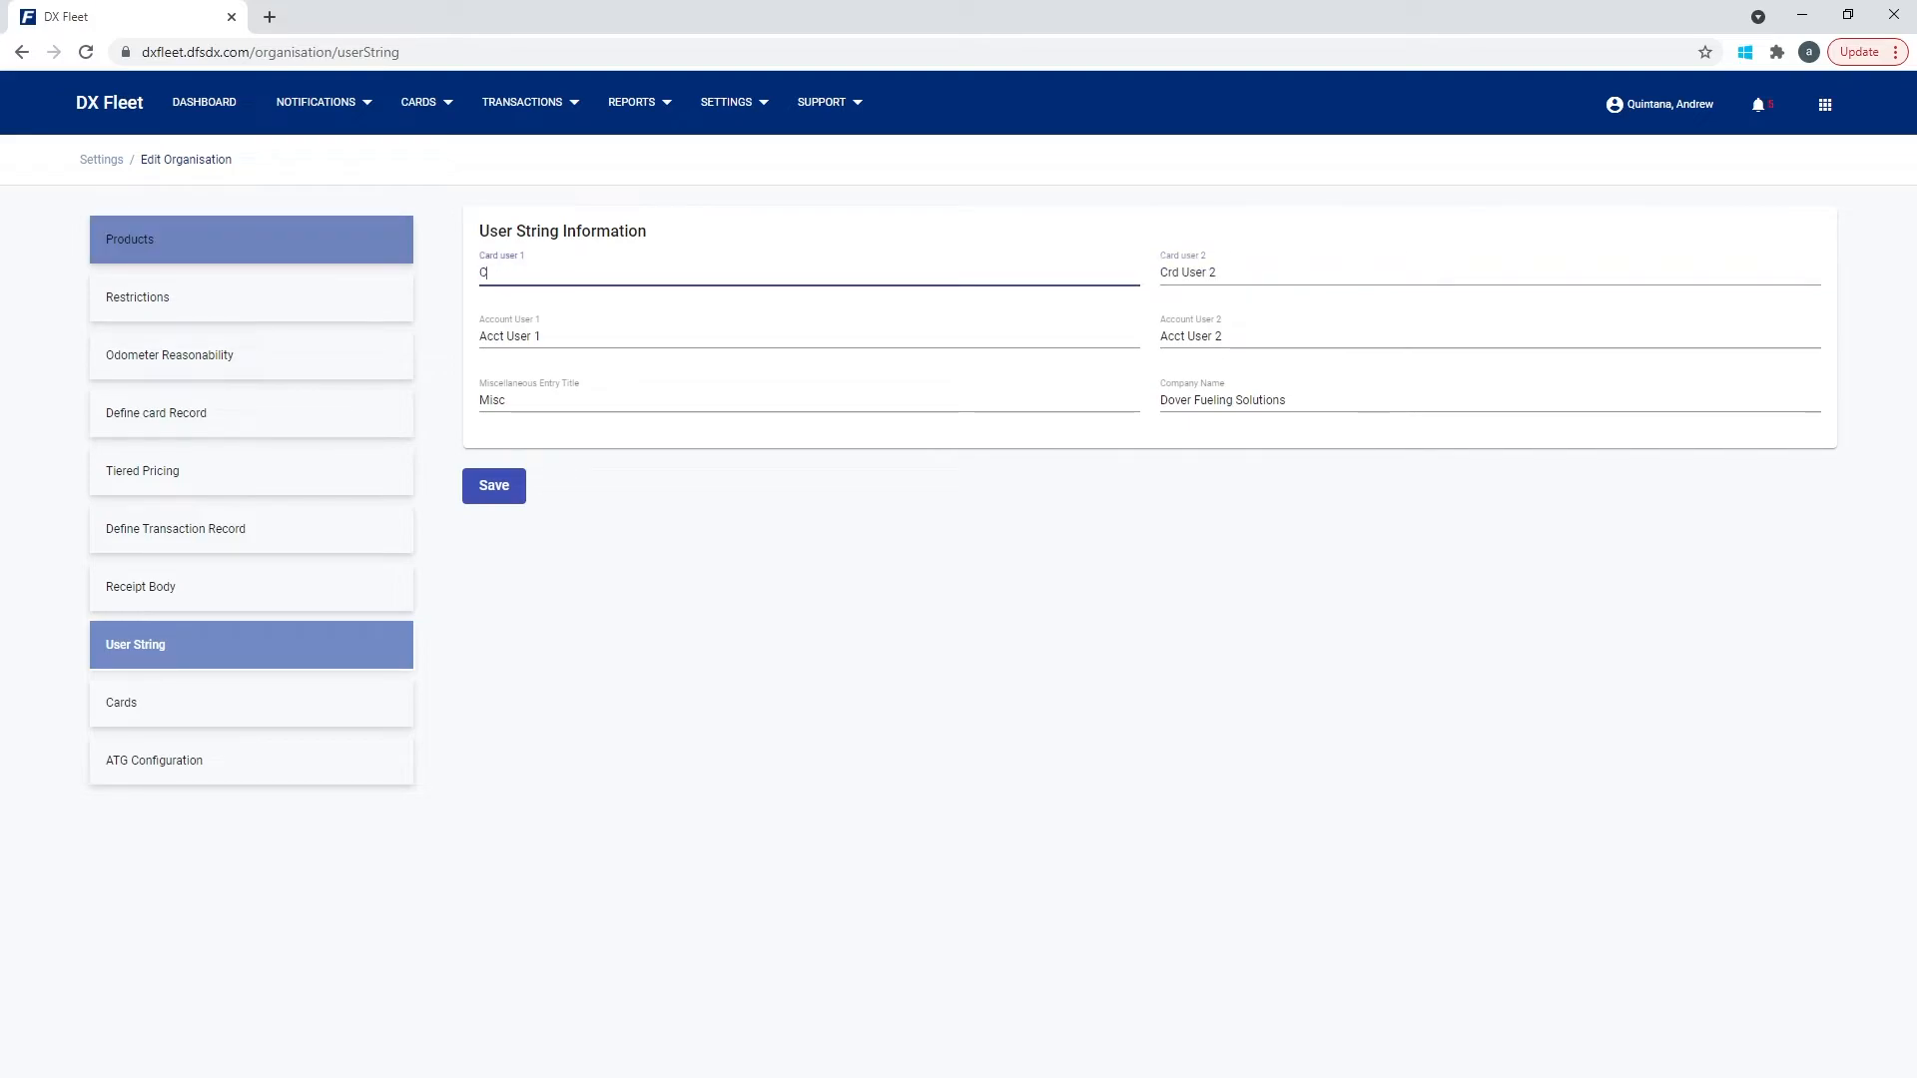
type("ell Phone")
left_click(490, 486)
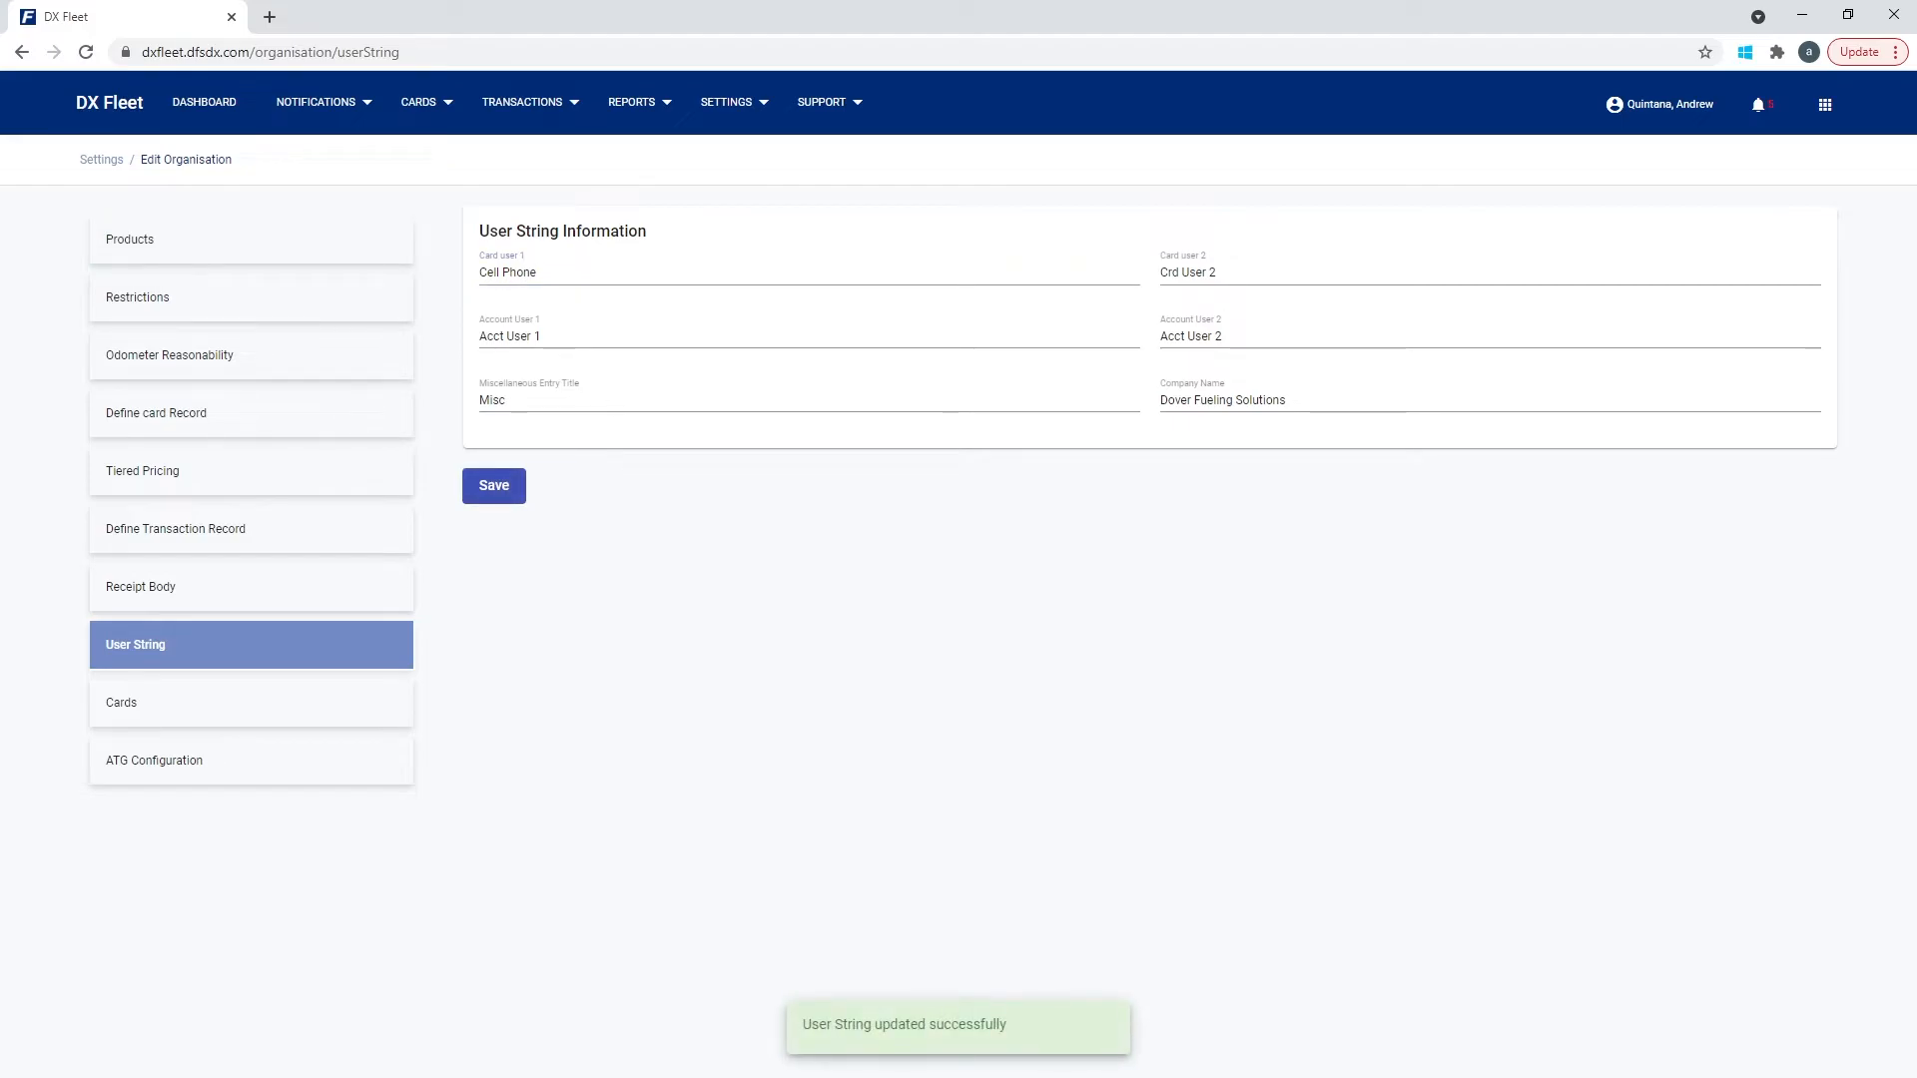
left_click(420, 102)
left_click(469, 243)
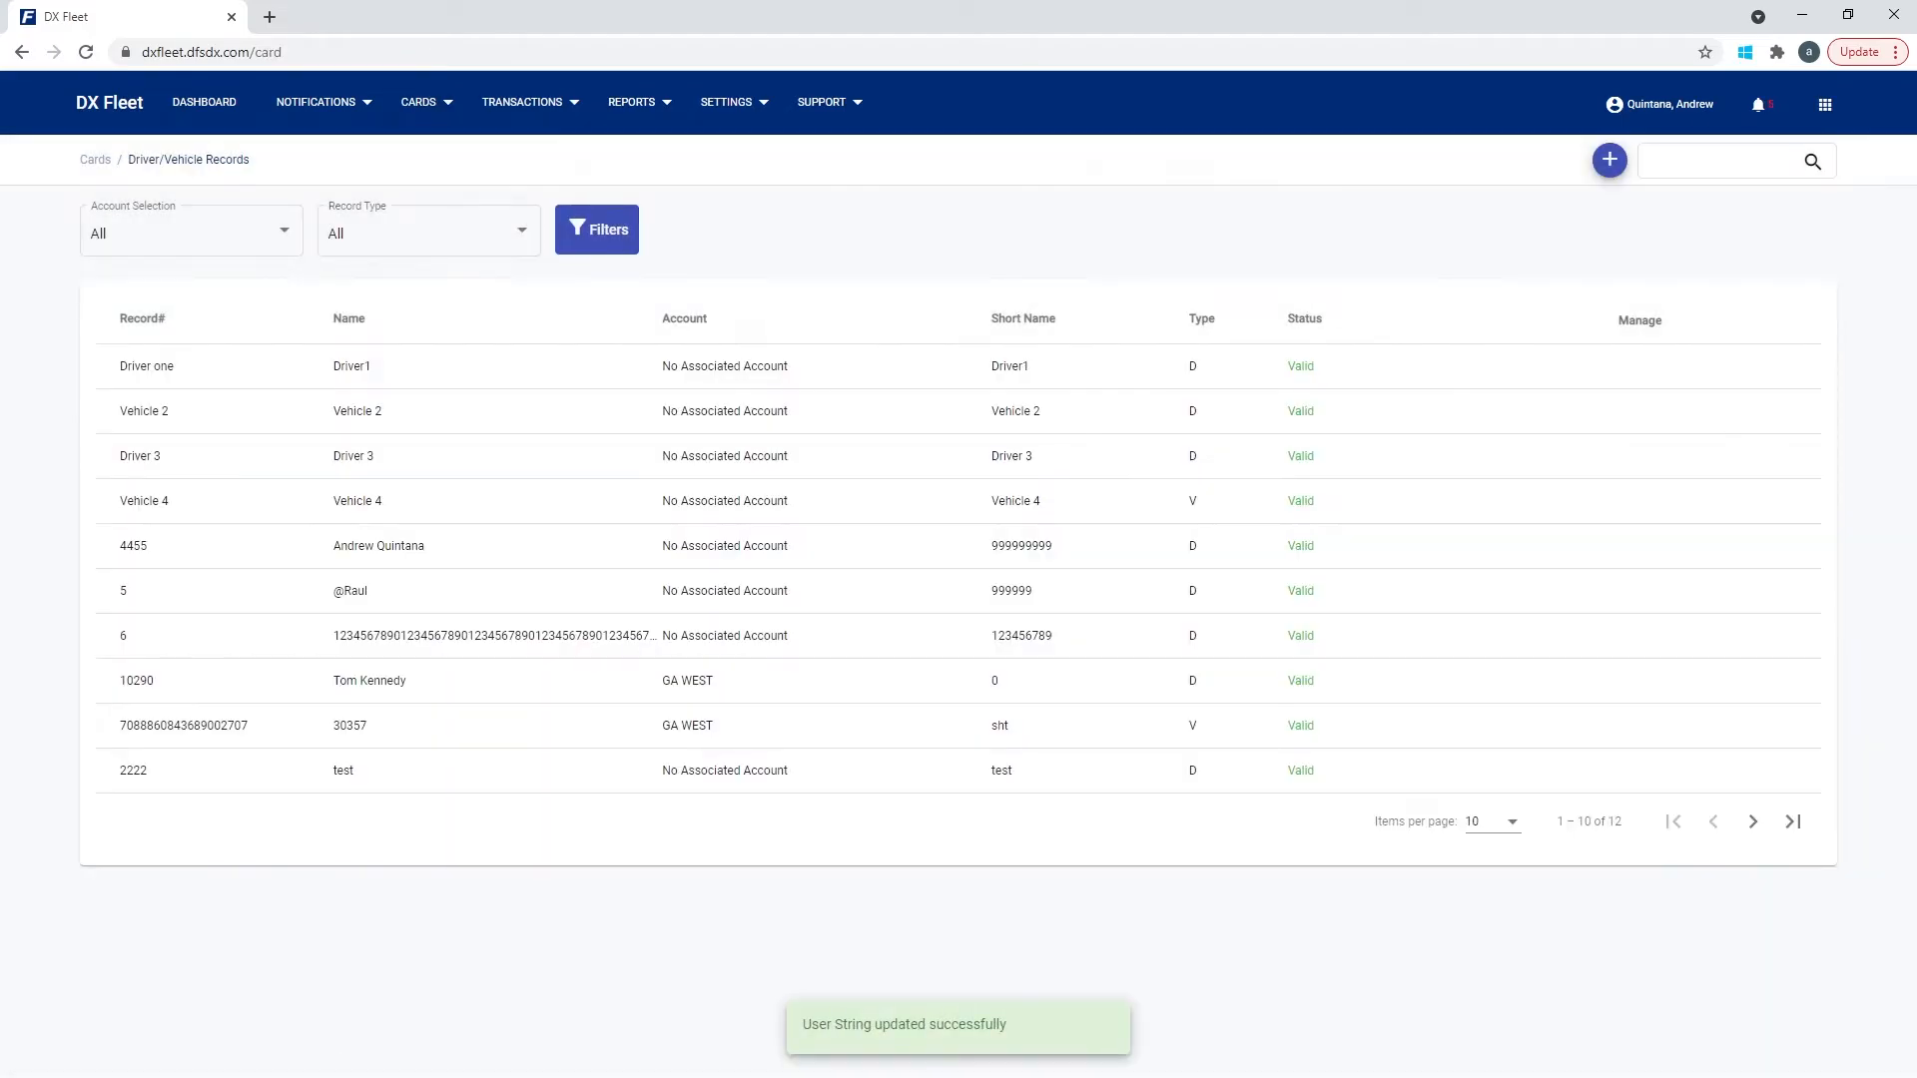
Start a new driver/vehicle record, check its Cell Phone field, and view the Quantity Restriction choices.
left_click(1610, 160)
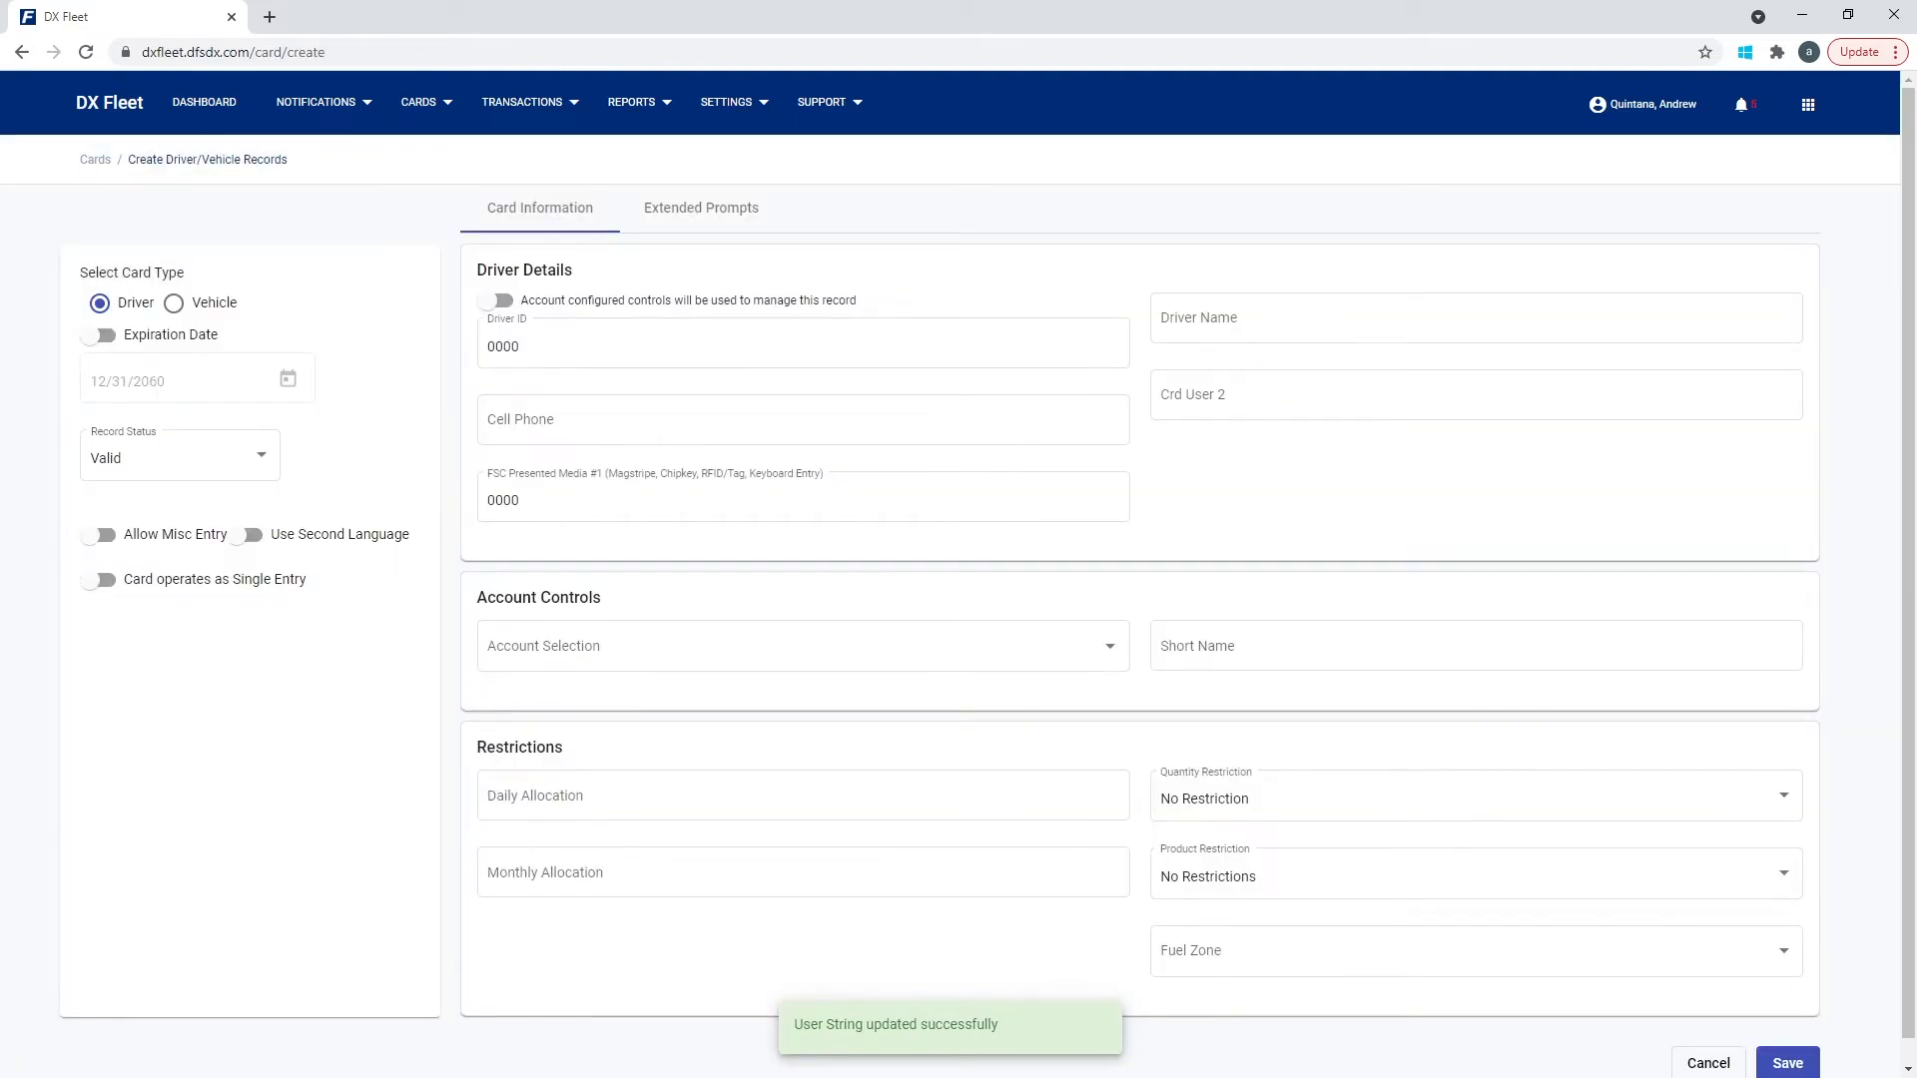
left_click(639, 420)
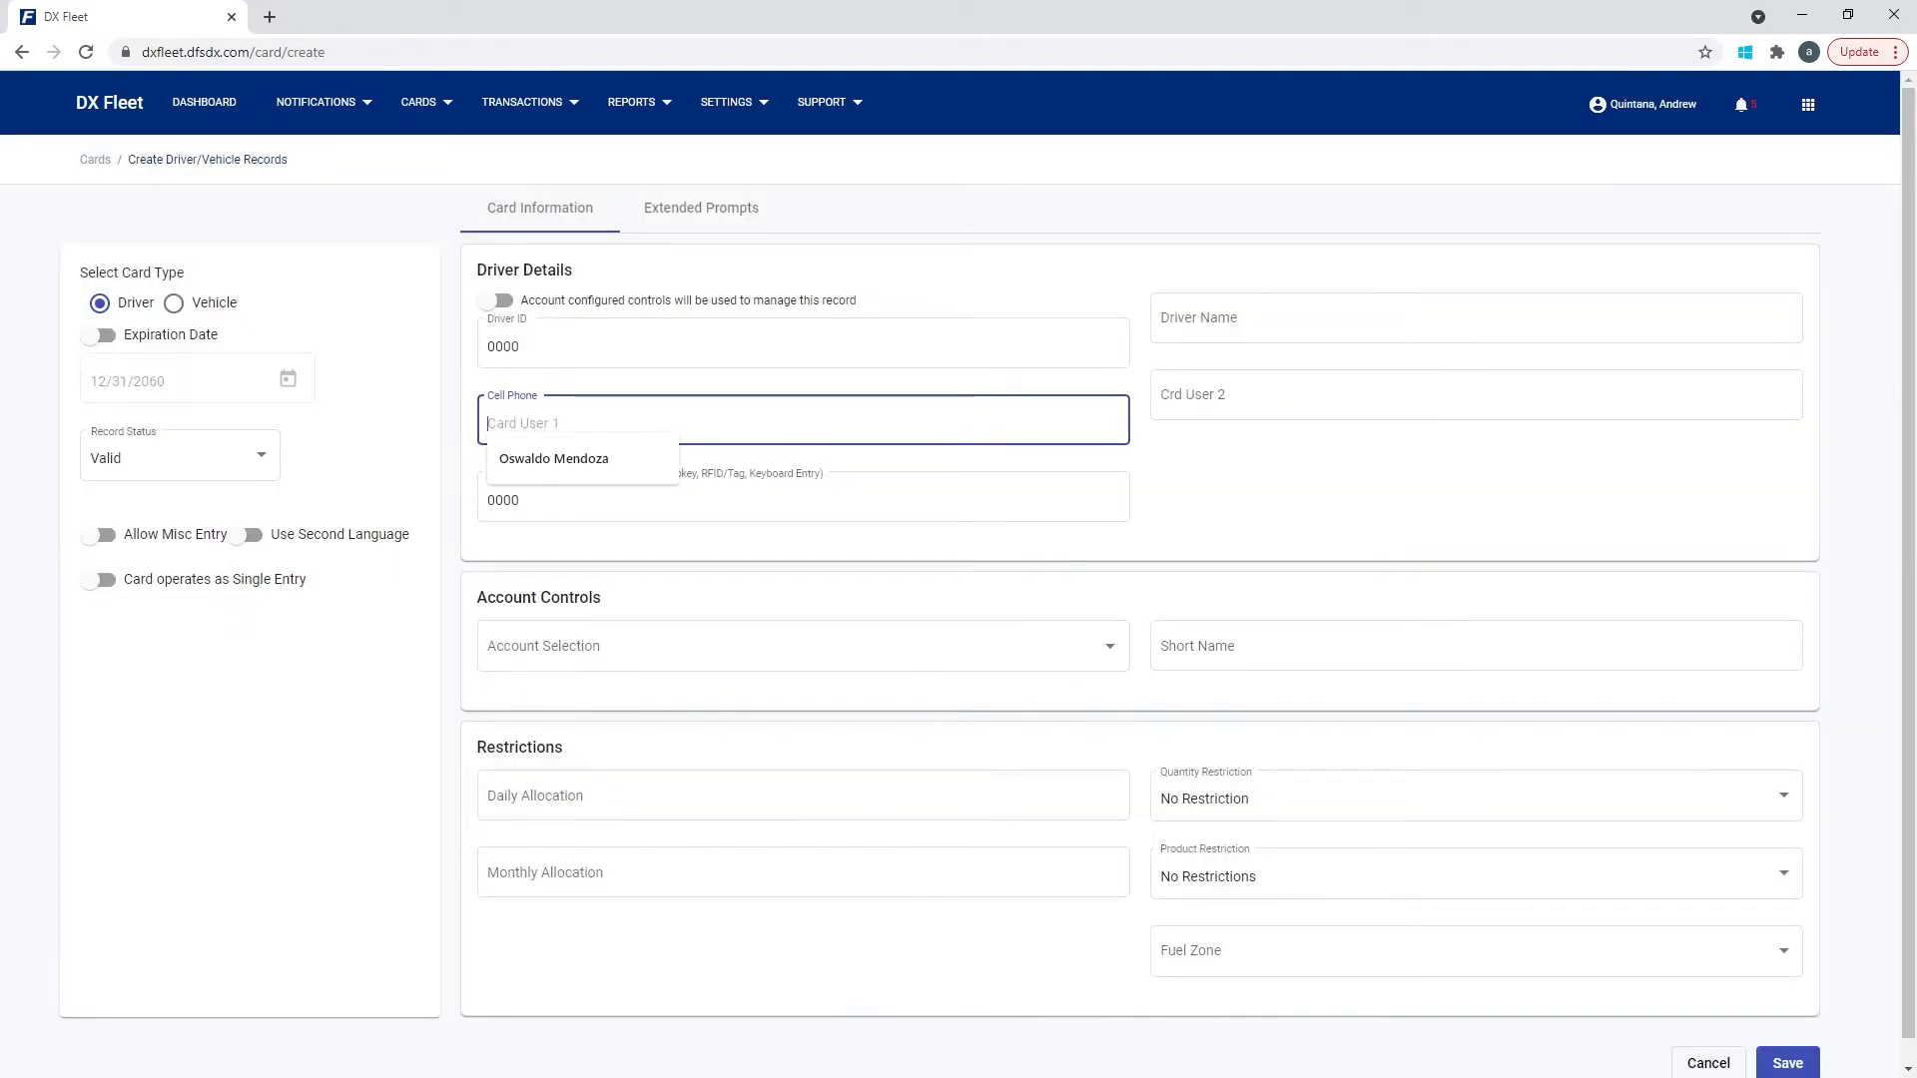
left_click(1228, 467)
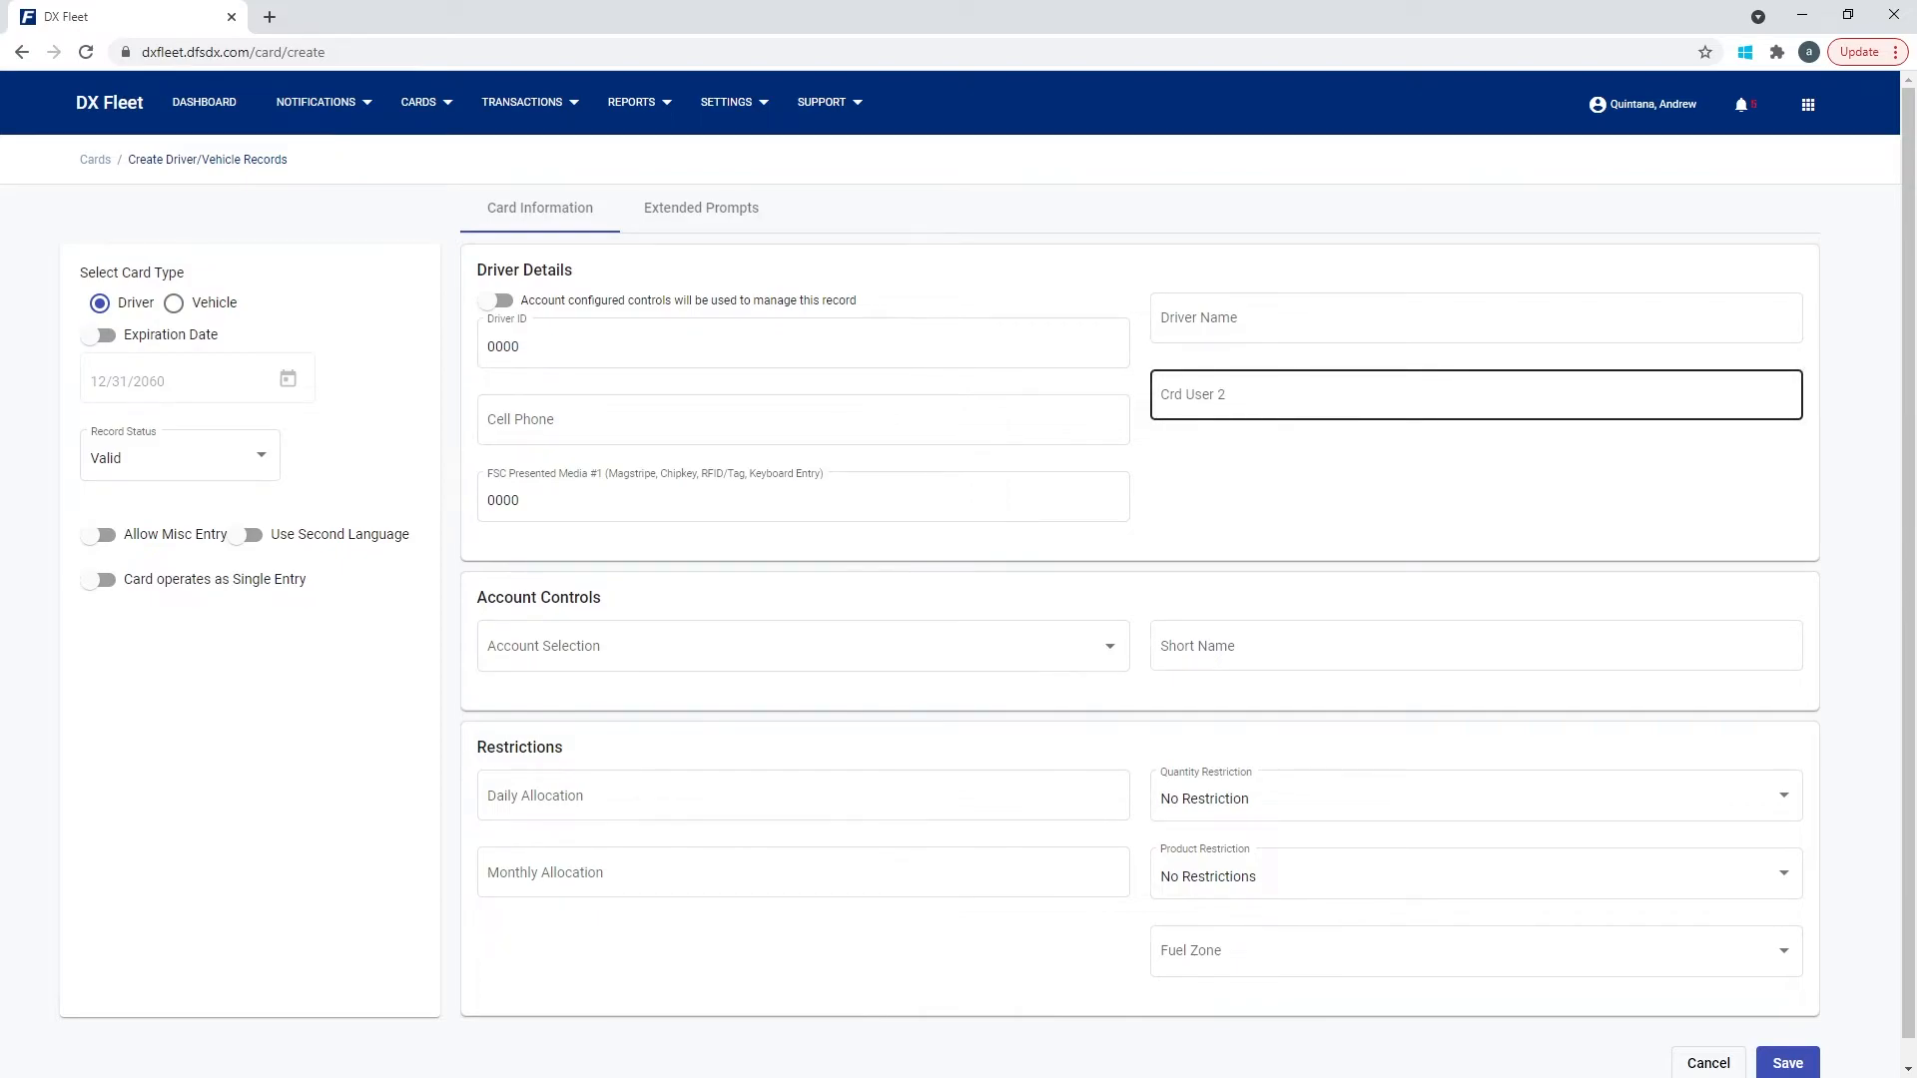
scroll(799, 796, "down", 1)
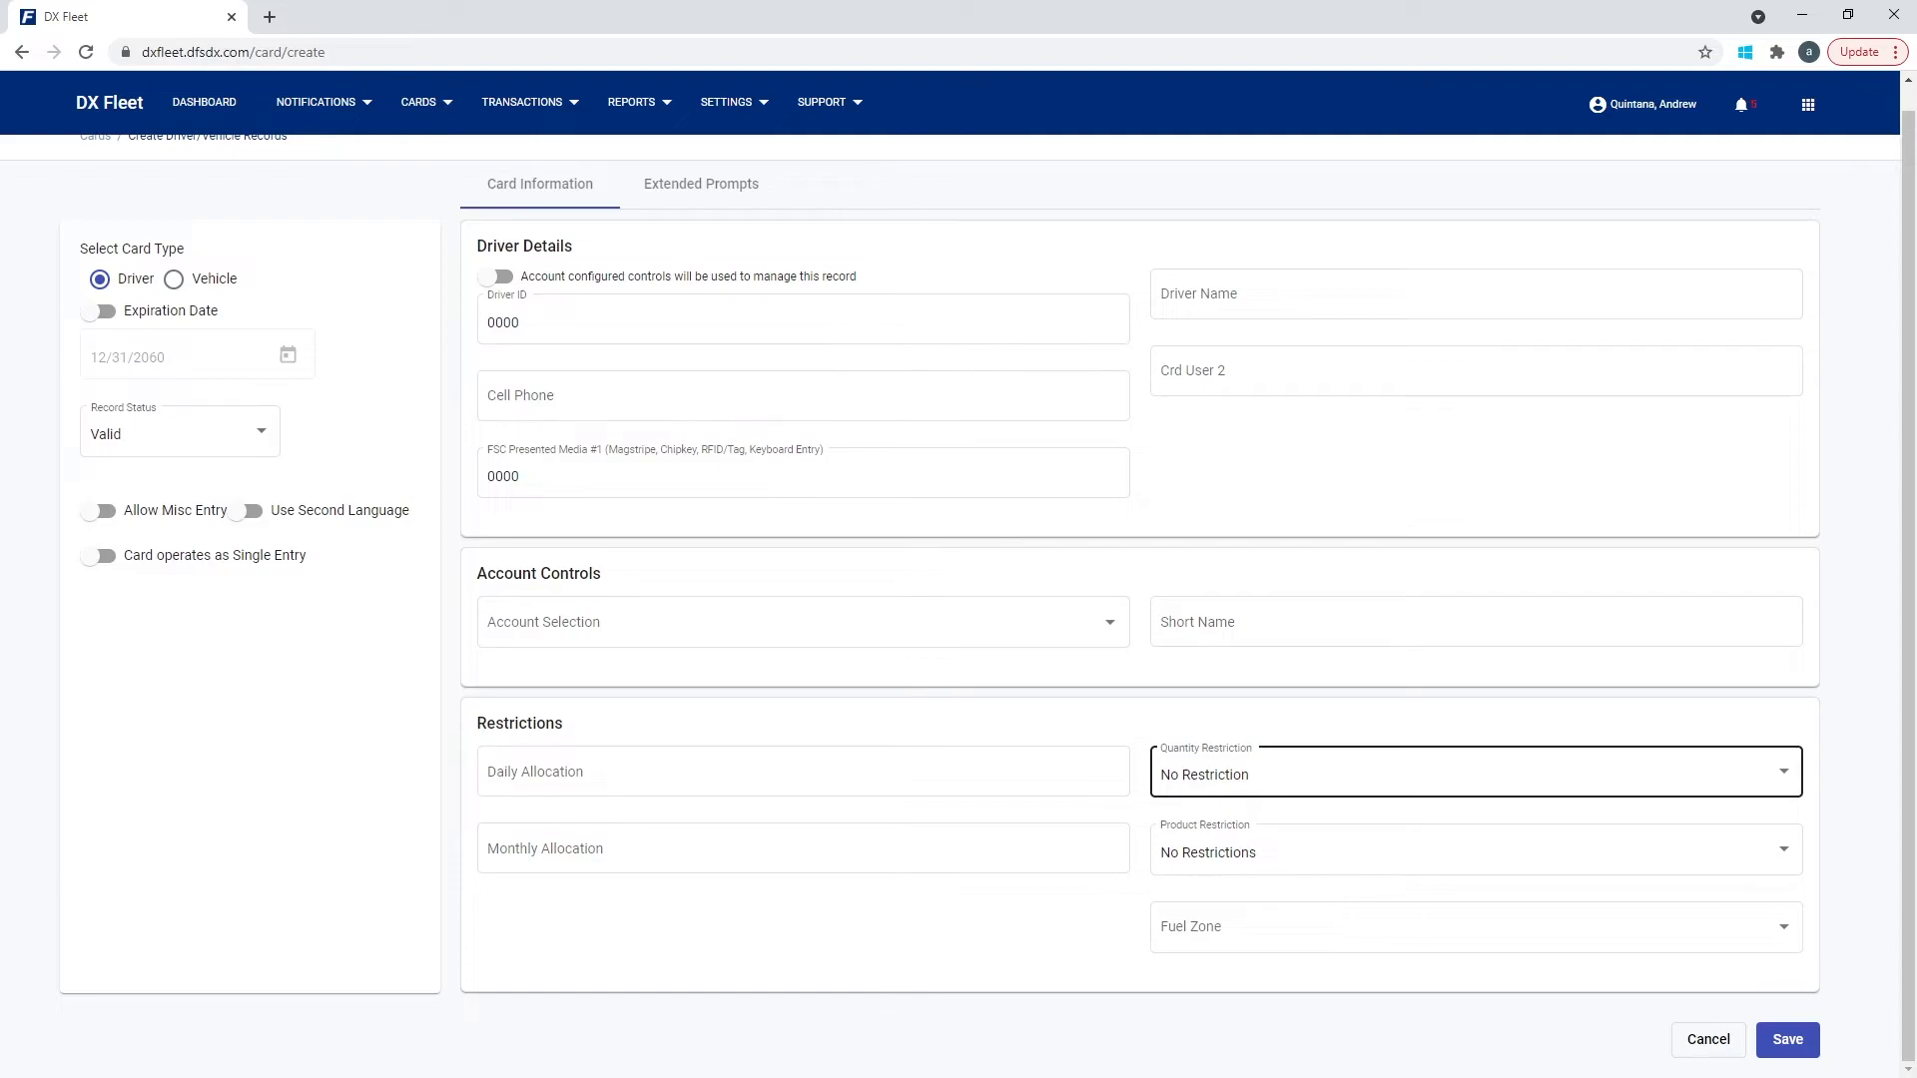
left_click(1476, 773)
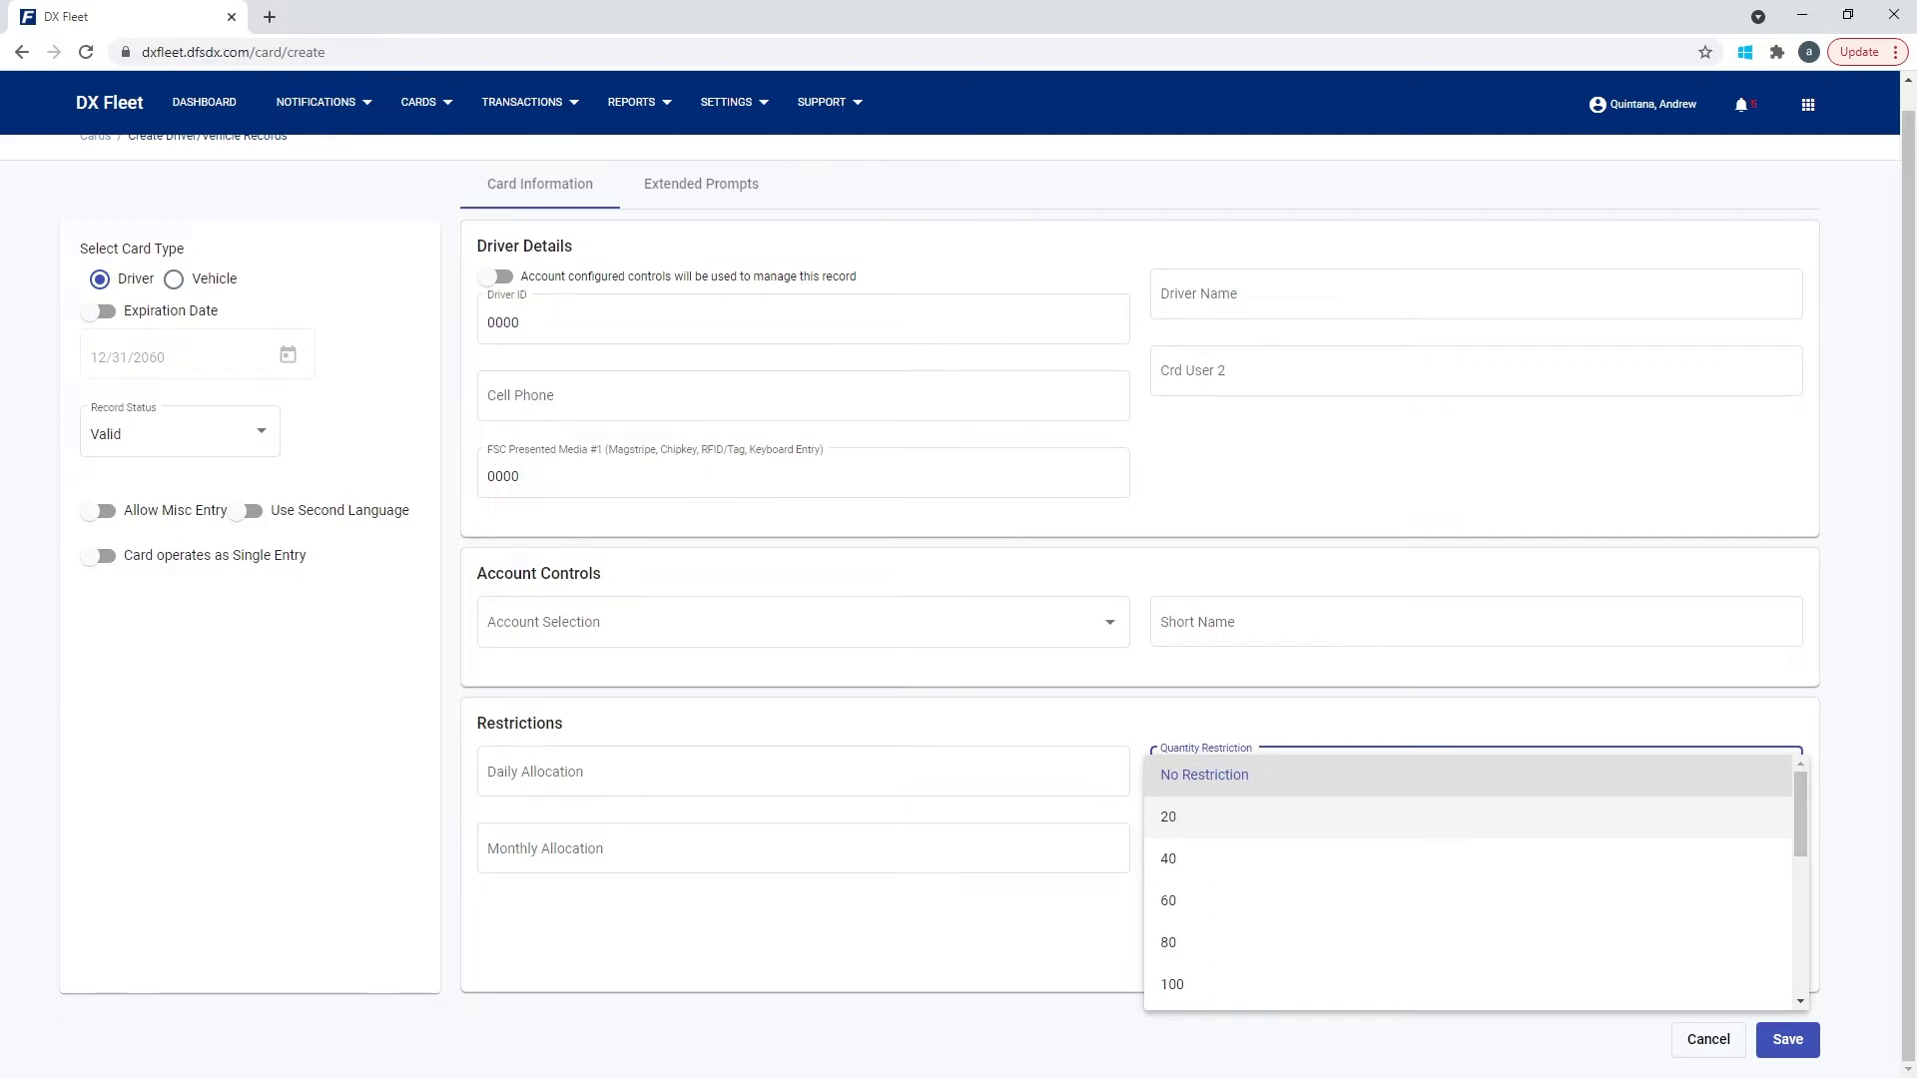
Set Quantity Restriction to 20 and Product Restriction to UNLEADED.
left_click(1259, 817)
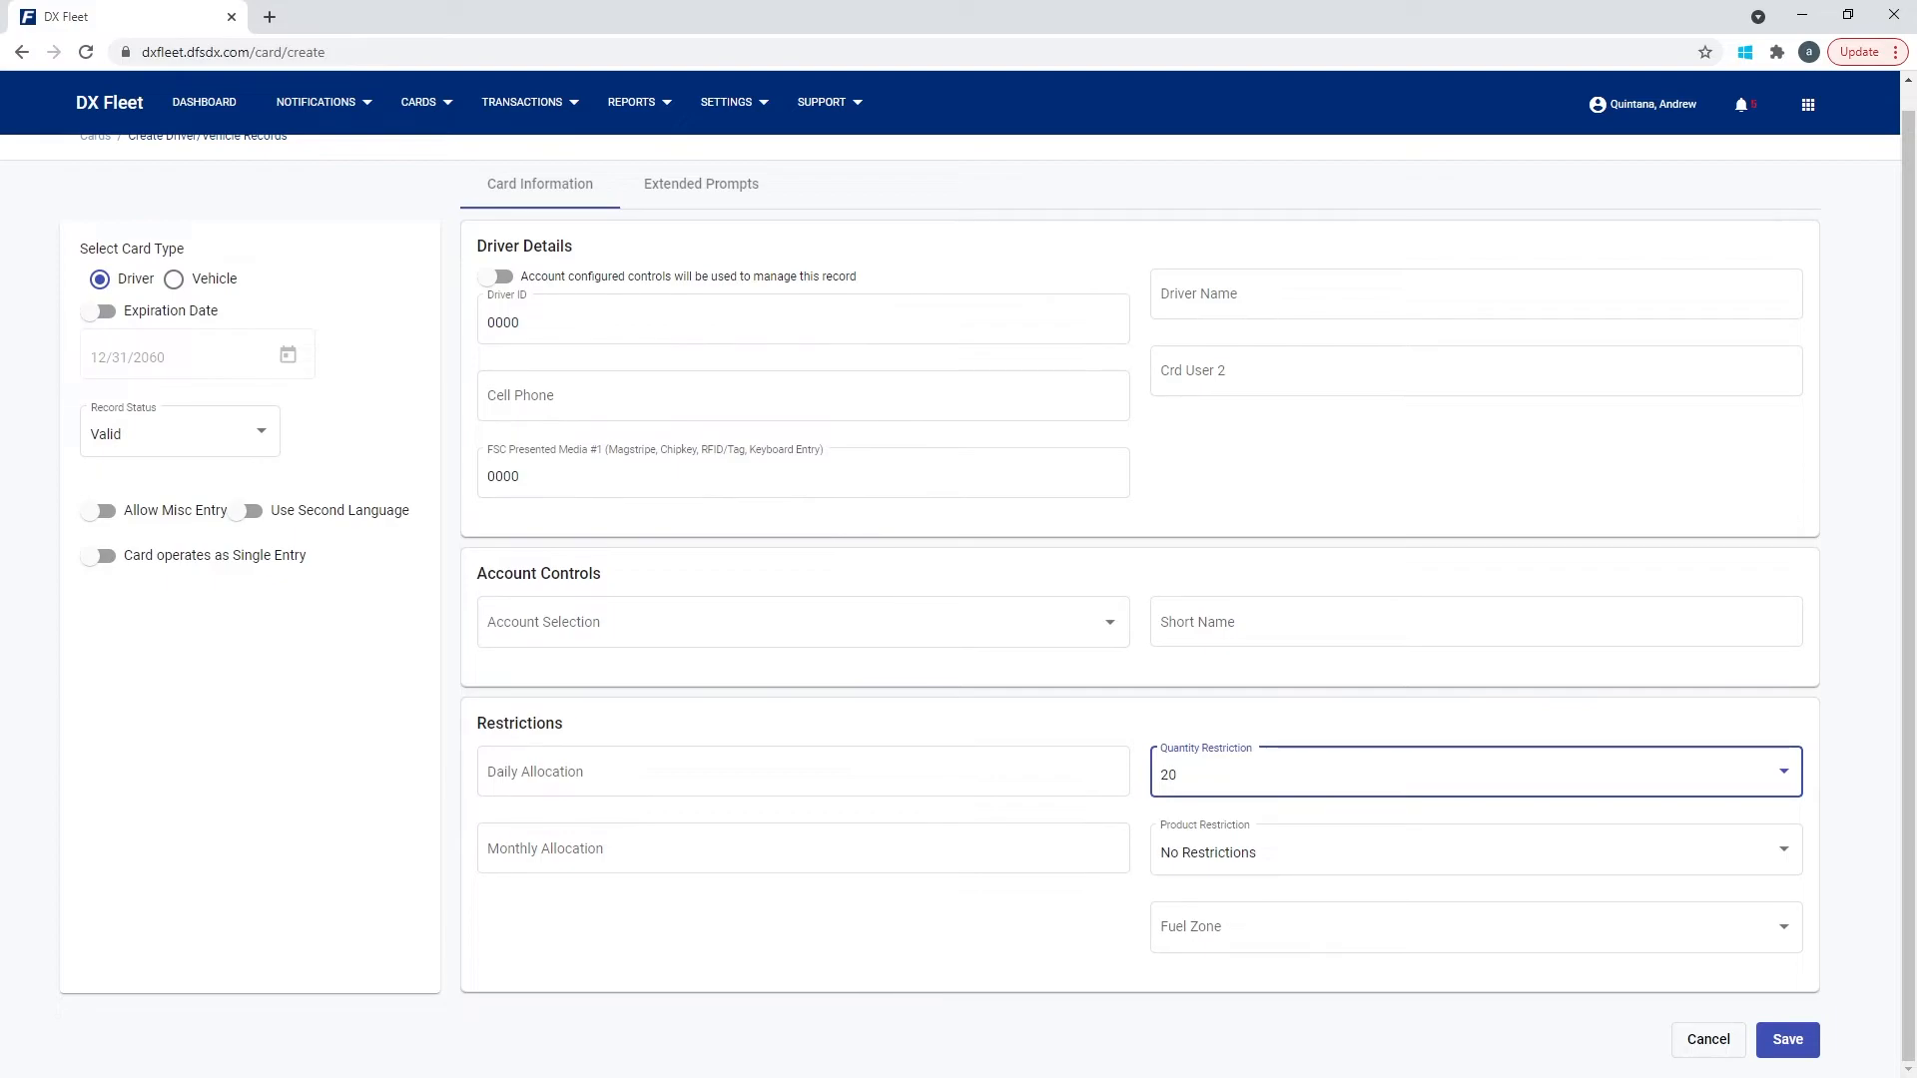
left_click(1476, 851)
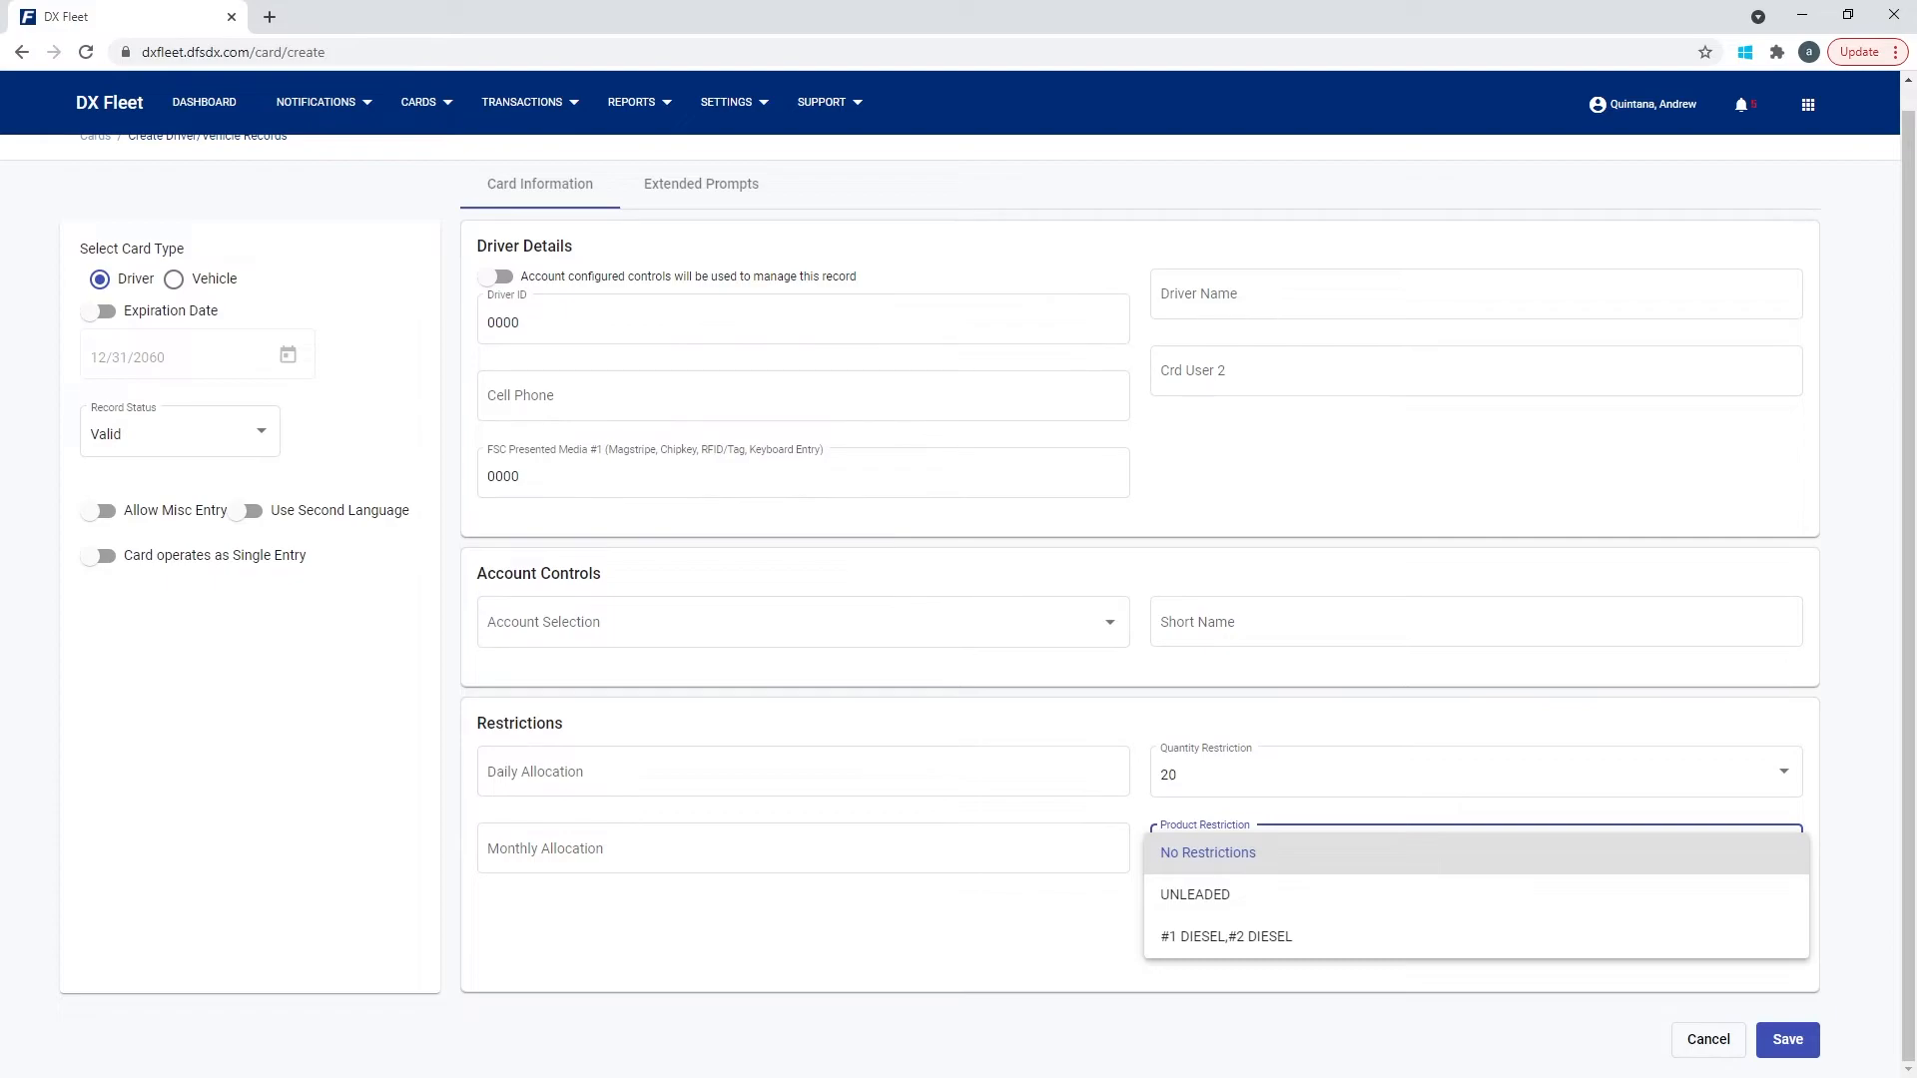
left_click(1202, 896)
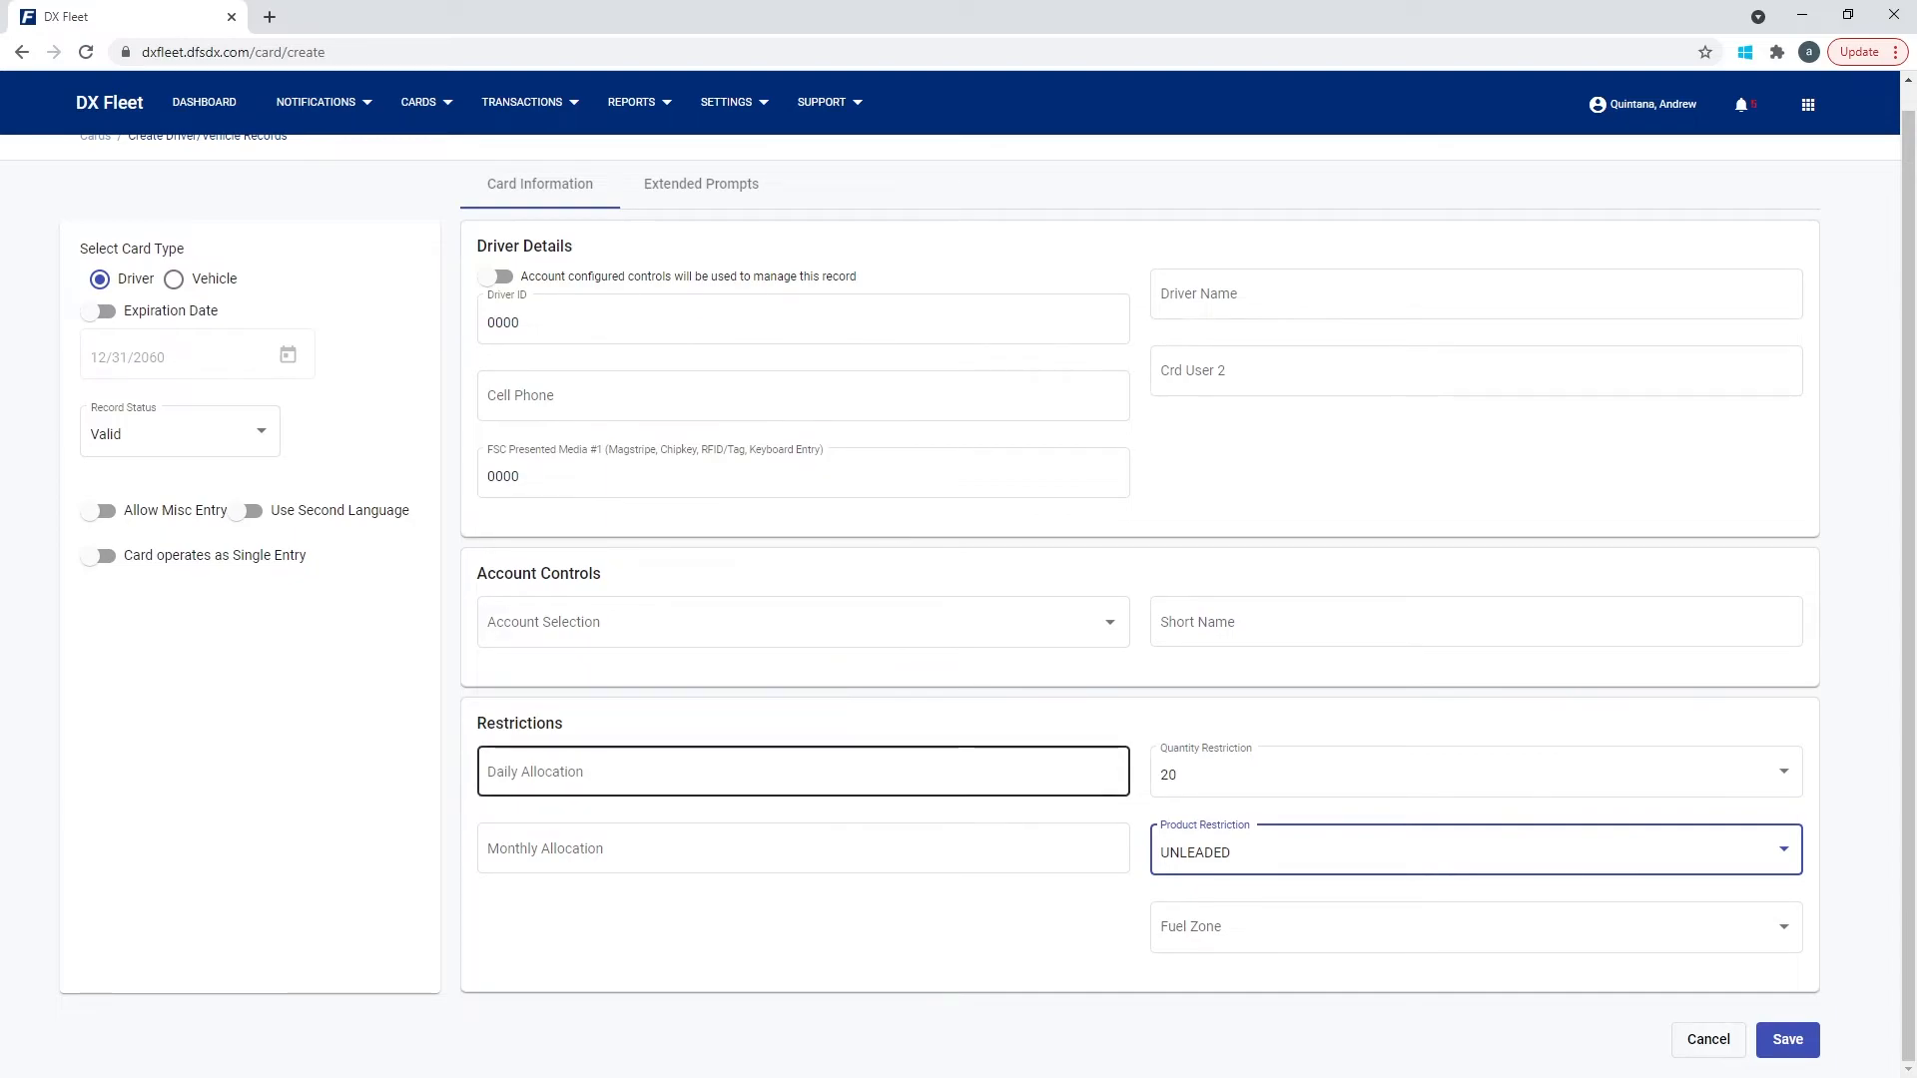
Try 500, then 100, then 99999 as the Daily Allocation amount.
left_click(803, 771)
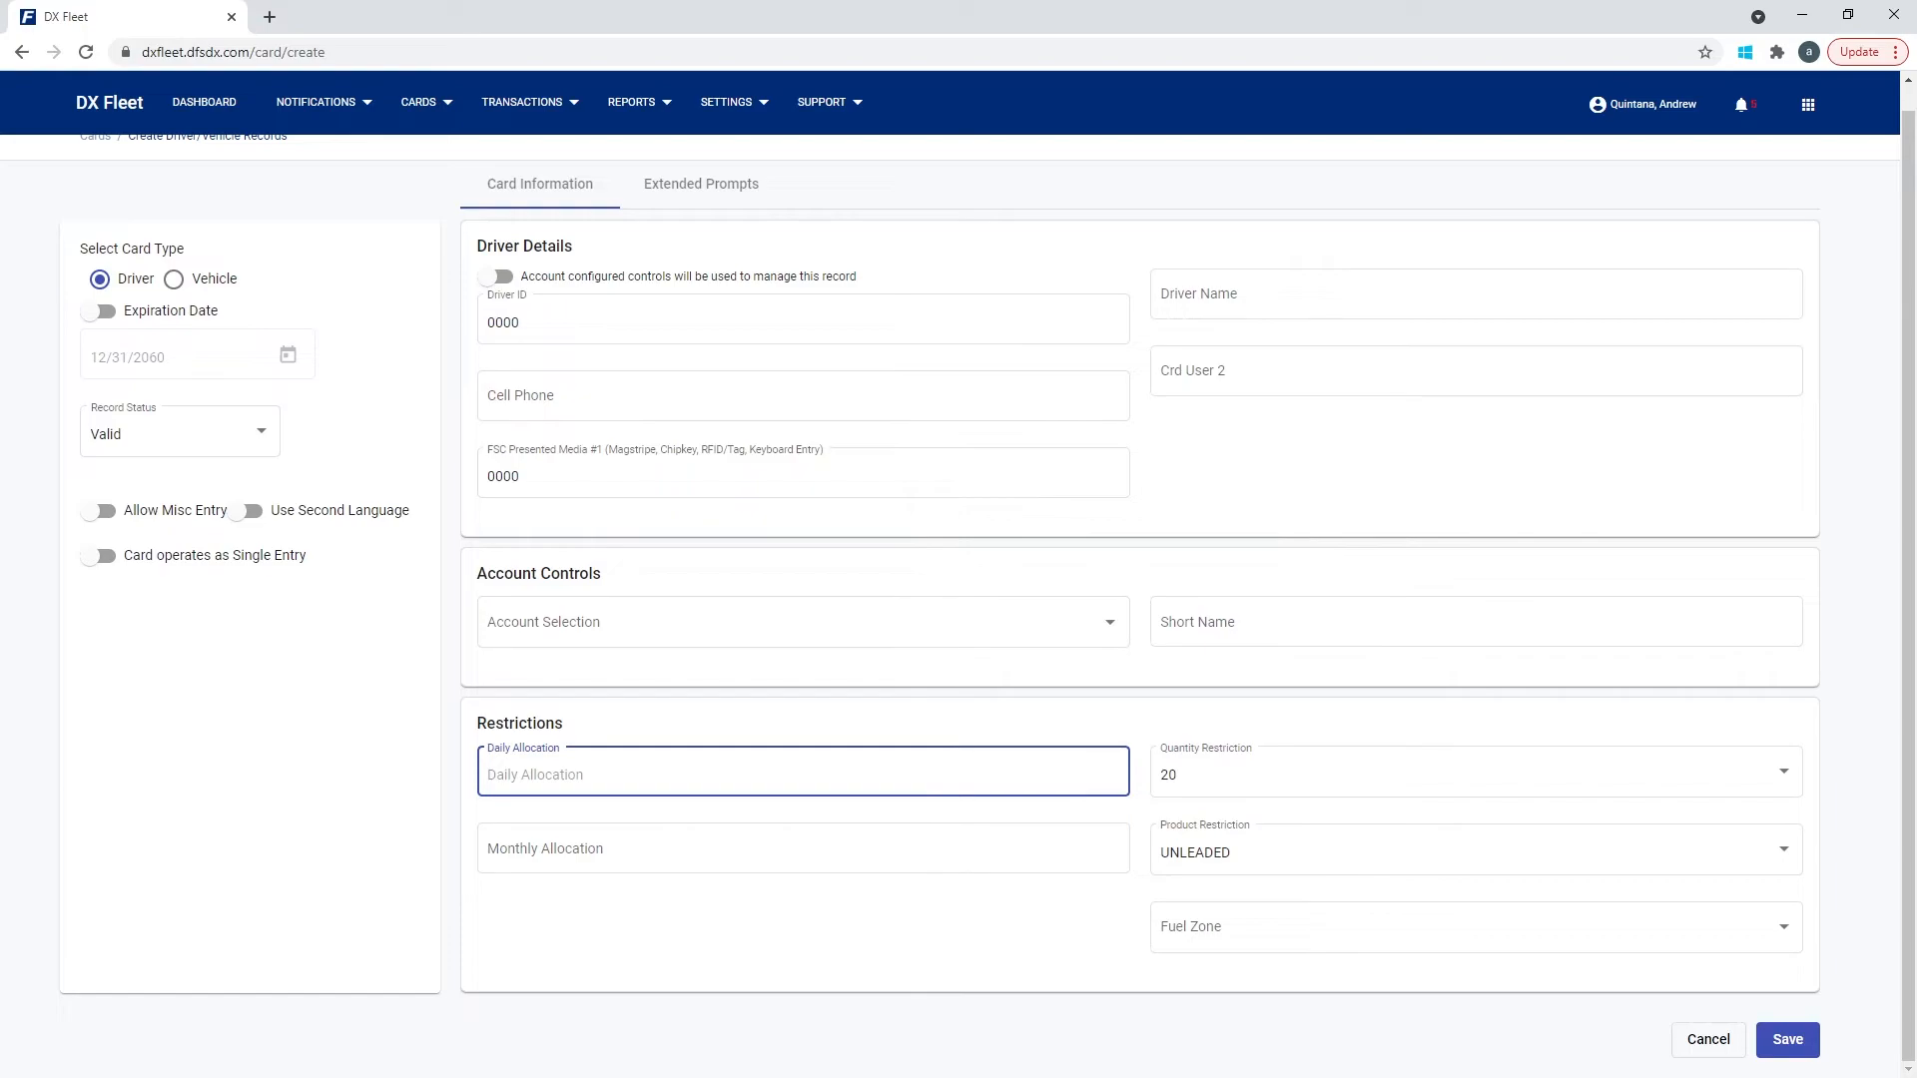
type("500")
key("BackSpace")
key("BackSpace")
key("BackSpace")
type("100")
key("ctrl+a")
key("BackSpace")
type("99999")
Enter 99999 as Monthly Allocation, then clear both allocation values.
left_click(803, 848)
type("99999")
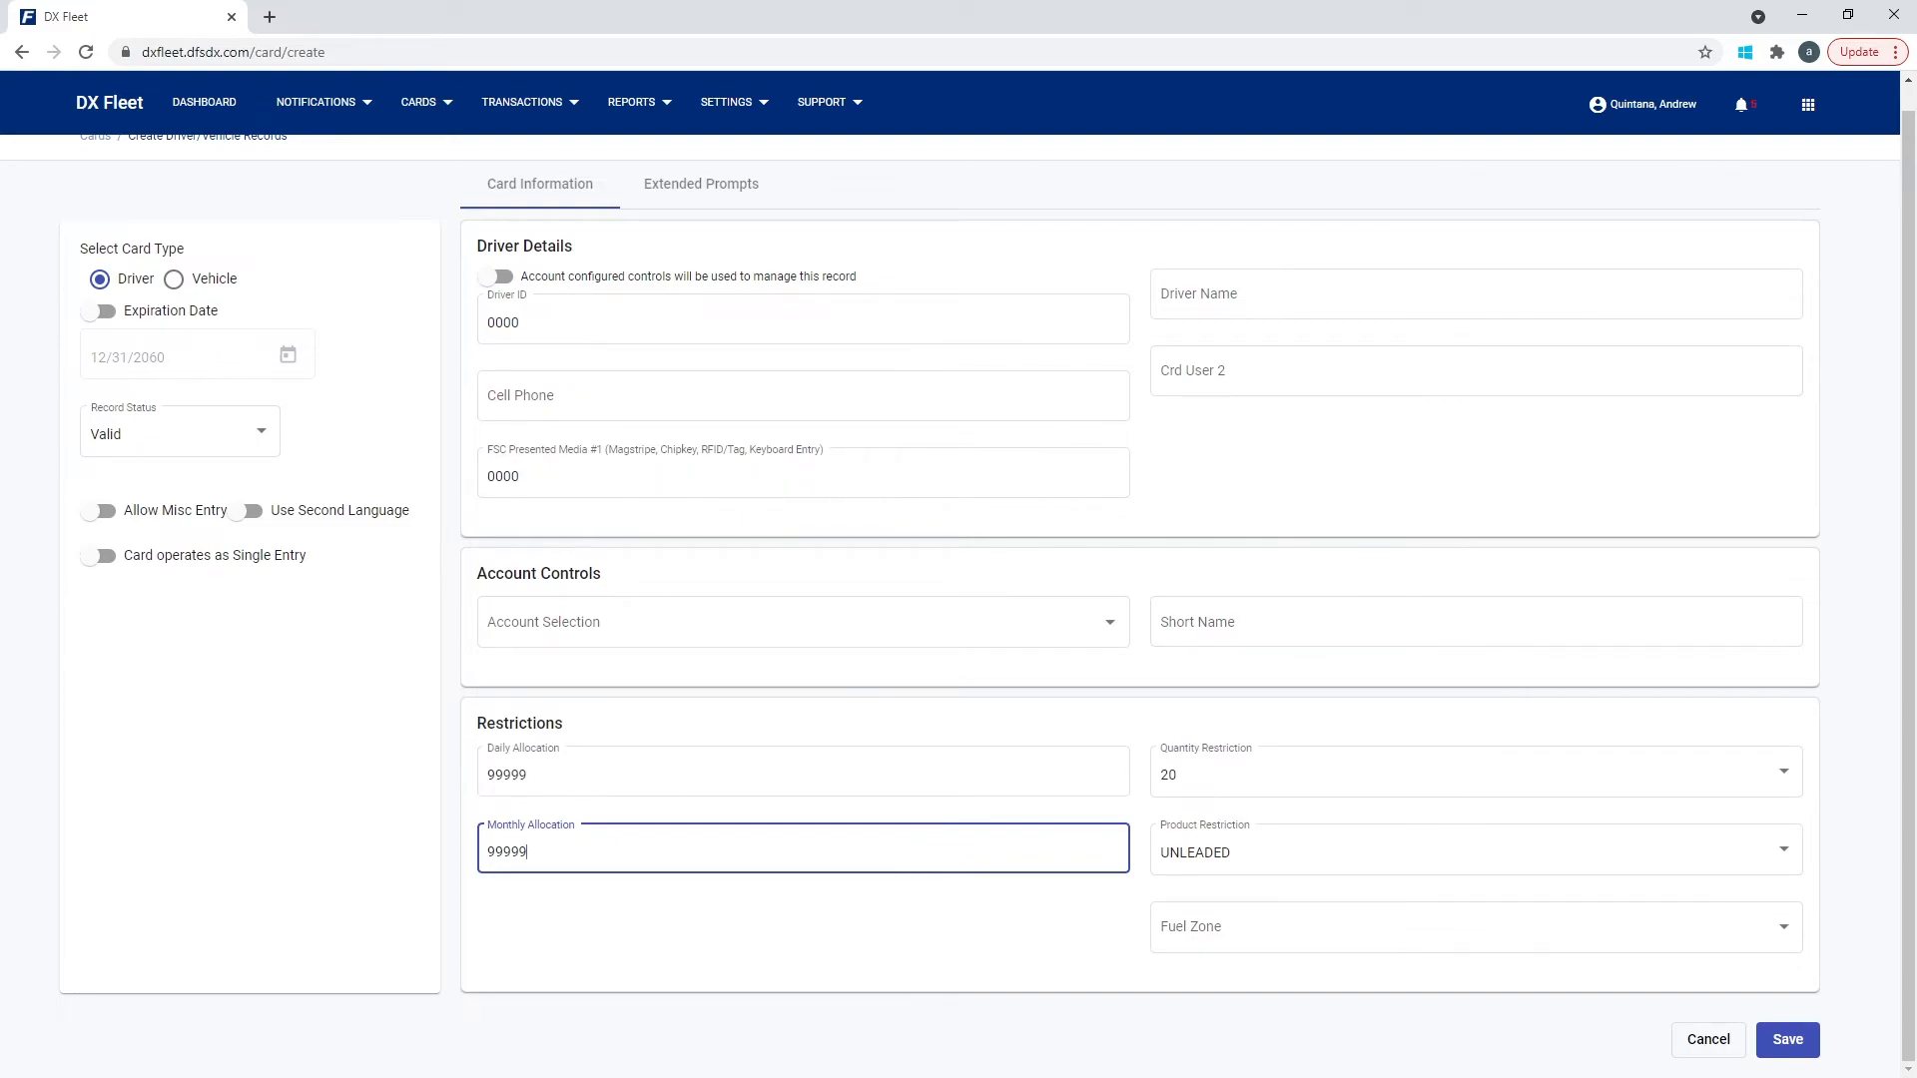
key("shift+Left")
key("shift+Left")
key("shift+Left")
key("shift+Left")
key("shift+Left")
key("BackSpace")
key("shift+Tab")
key("BackSpace")
Remove Monthly and Daily Allocation from the card record definition and save it.
left_click(734, 102)
left_click(749, 295)
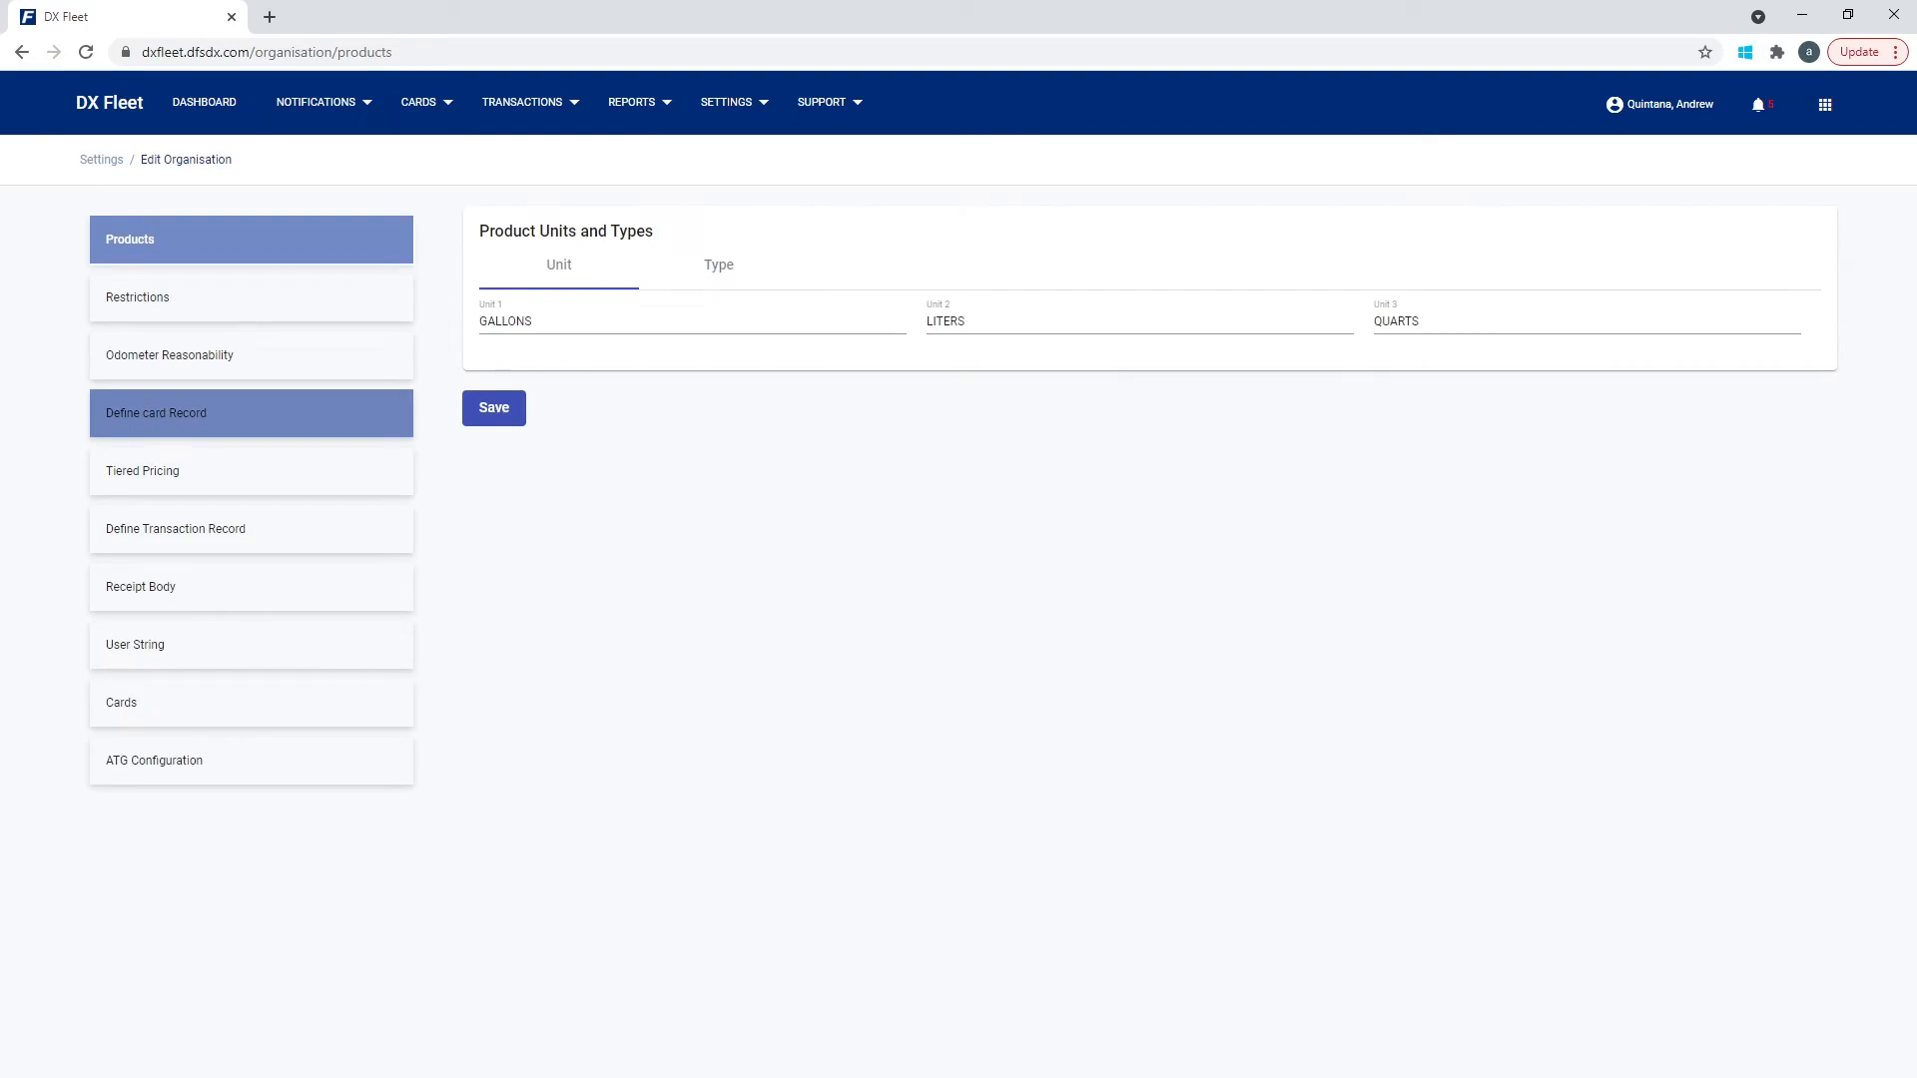
left_click(155, 412)
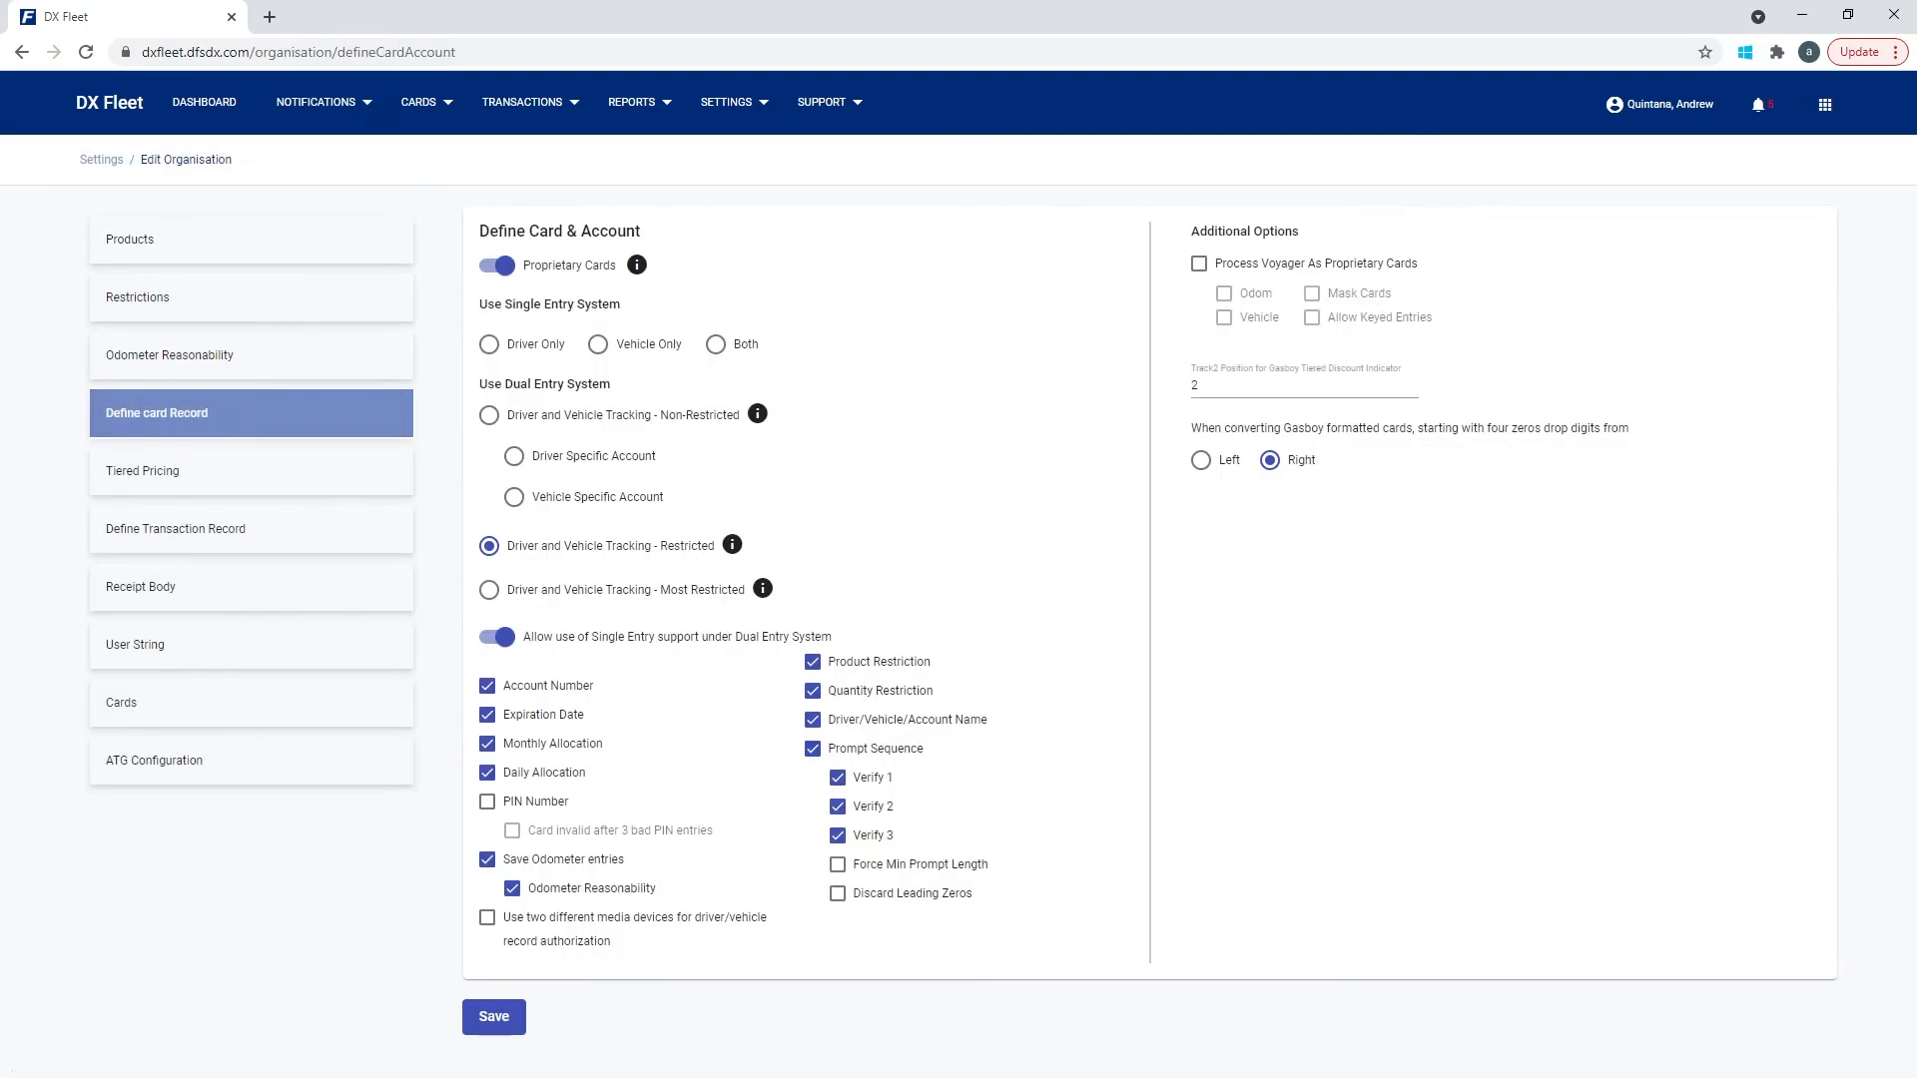
left_click(487, 744)
left_click(487, 773)
left_click(494, 1018)
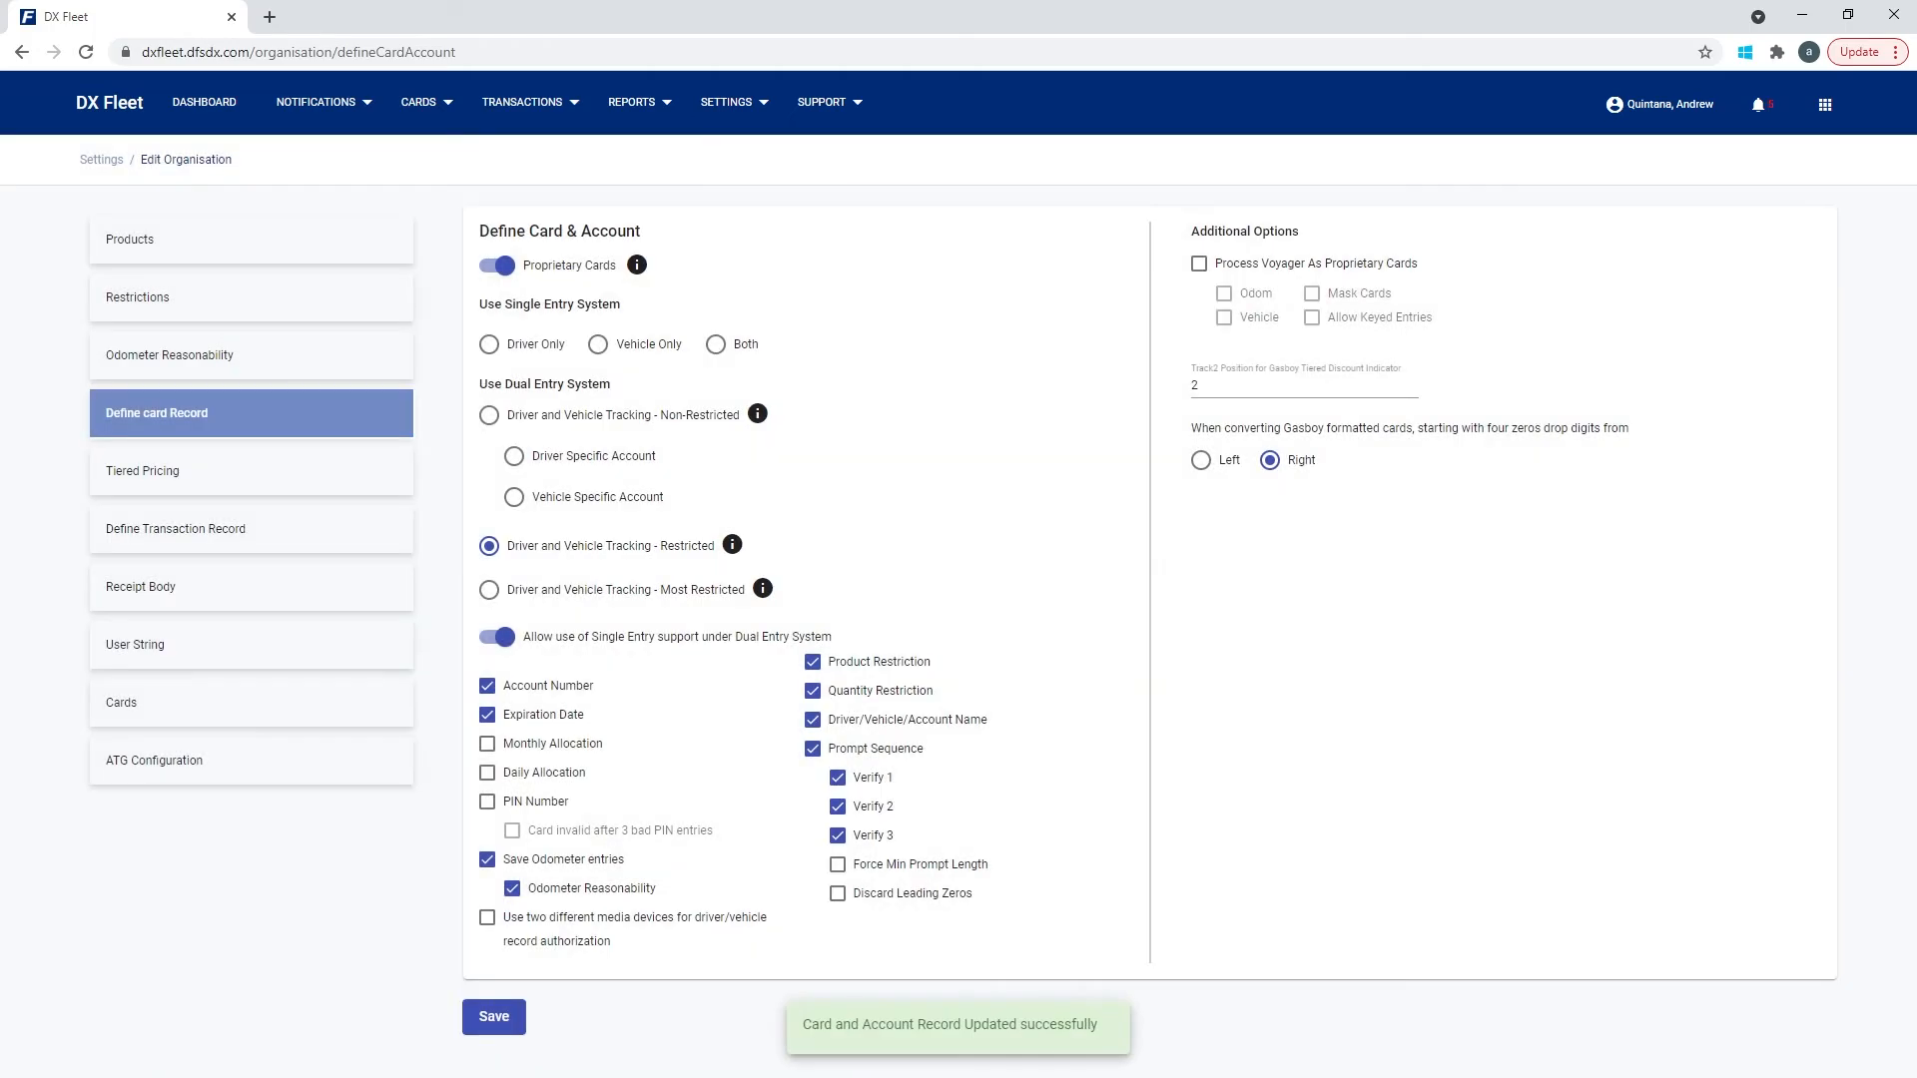
Start a new record from the Driver/Vehicle Records list.
left_click(419, 102)
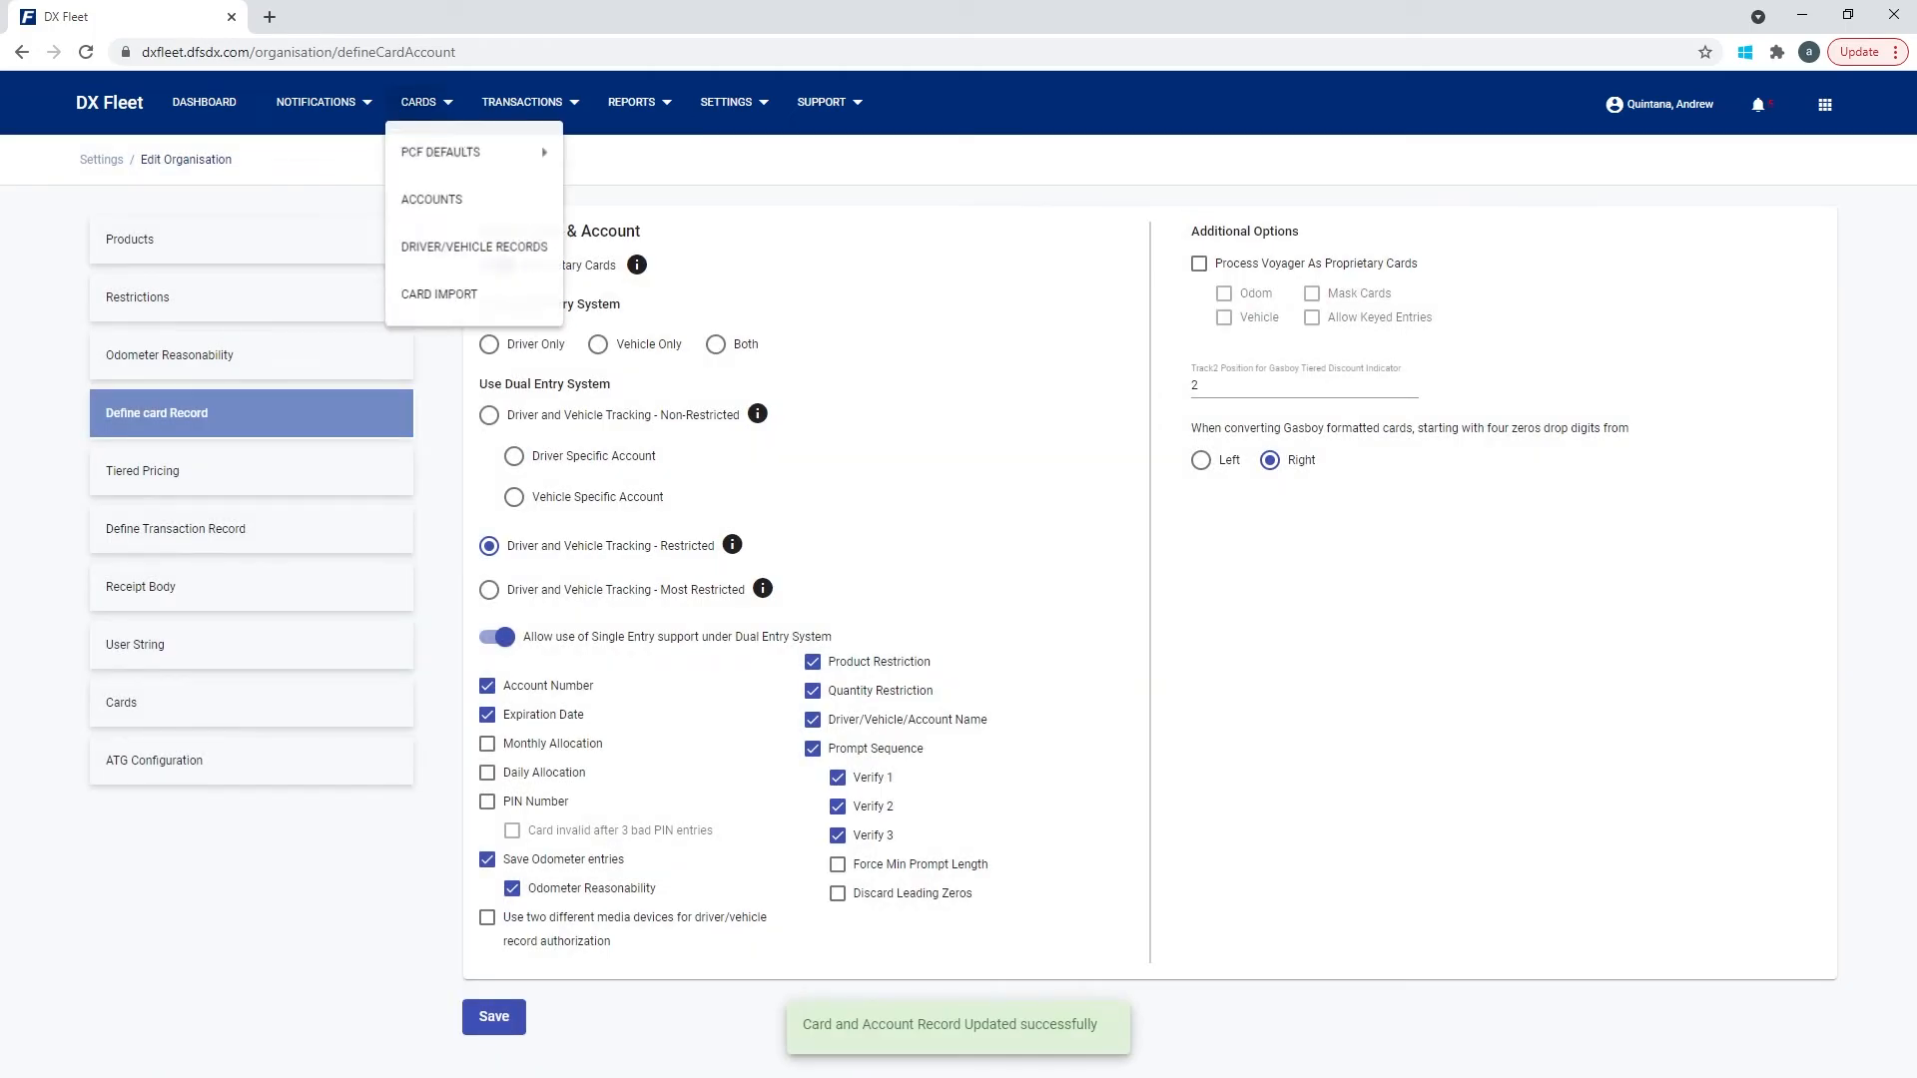
left_click(427, 261)
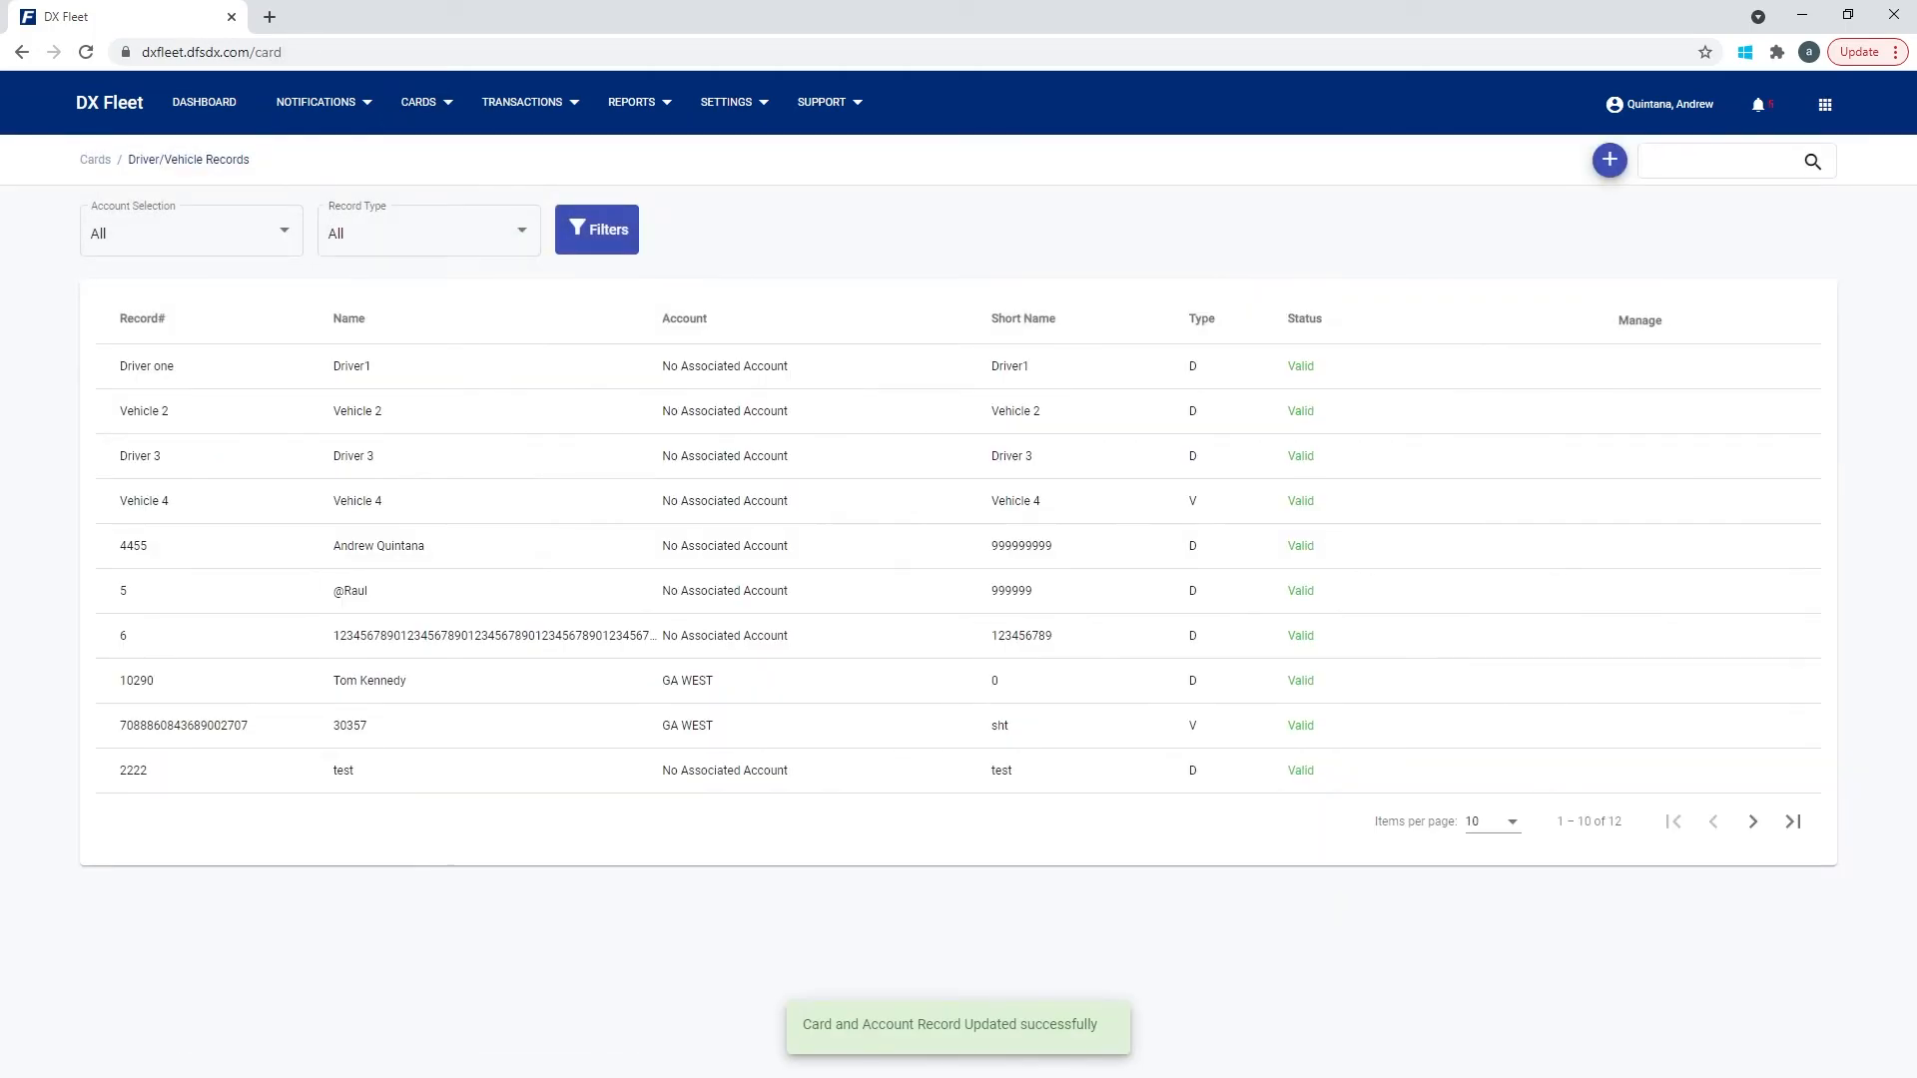
left_click(1609, 160)
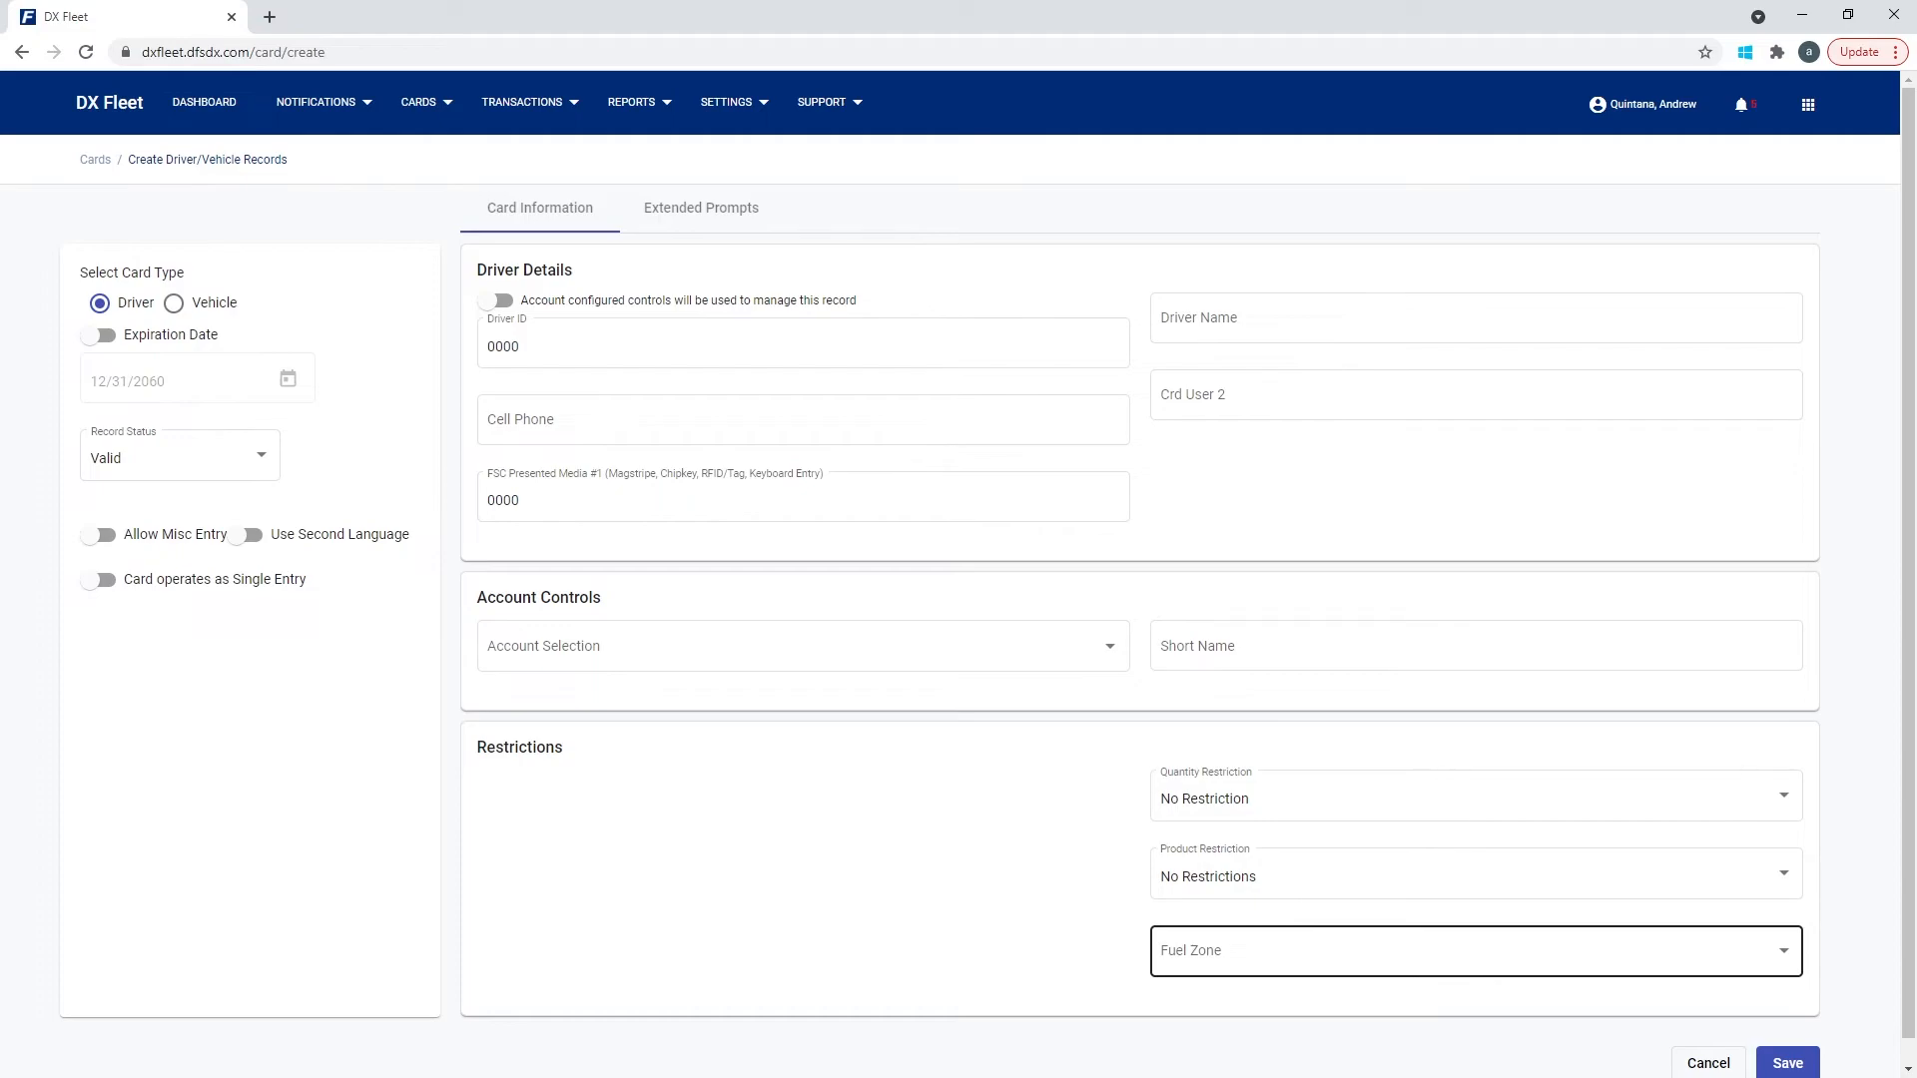
Set Fuel Zone to All Sites after reviewing the Zone 1 and Zone 2 options.
left_click(1288, 952)
left_click(1288, 954)
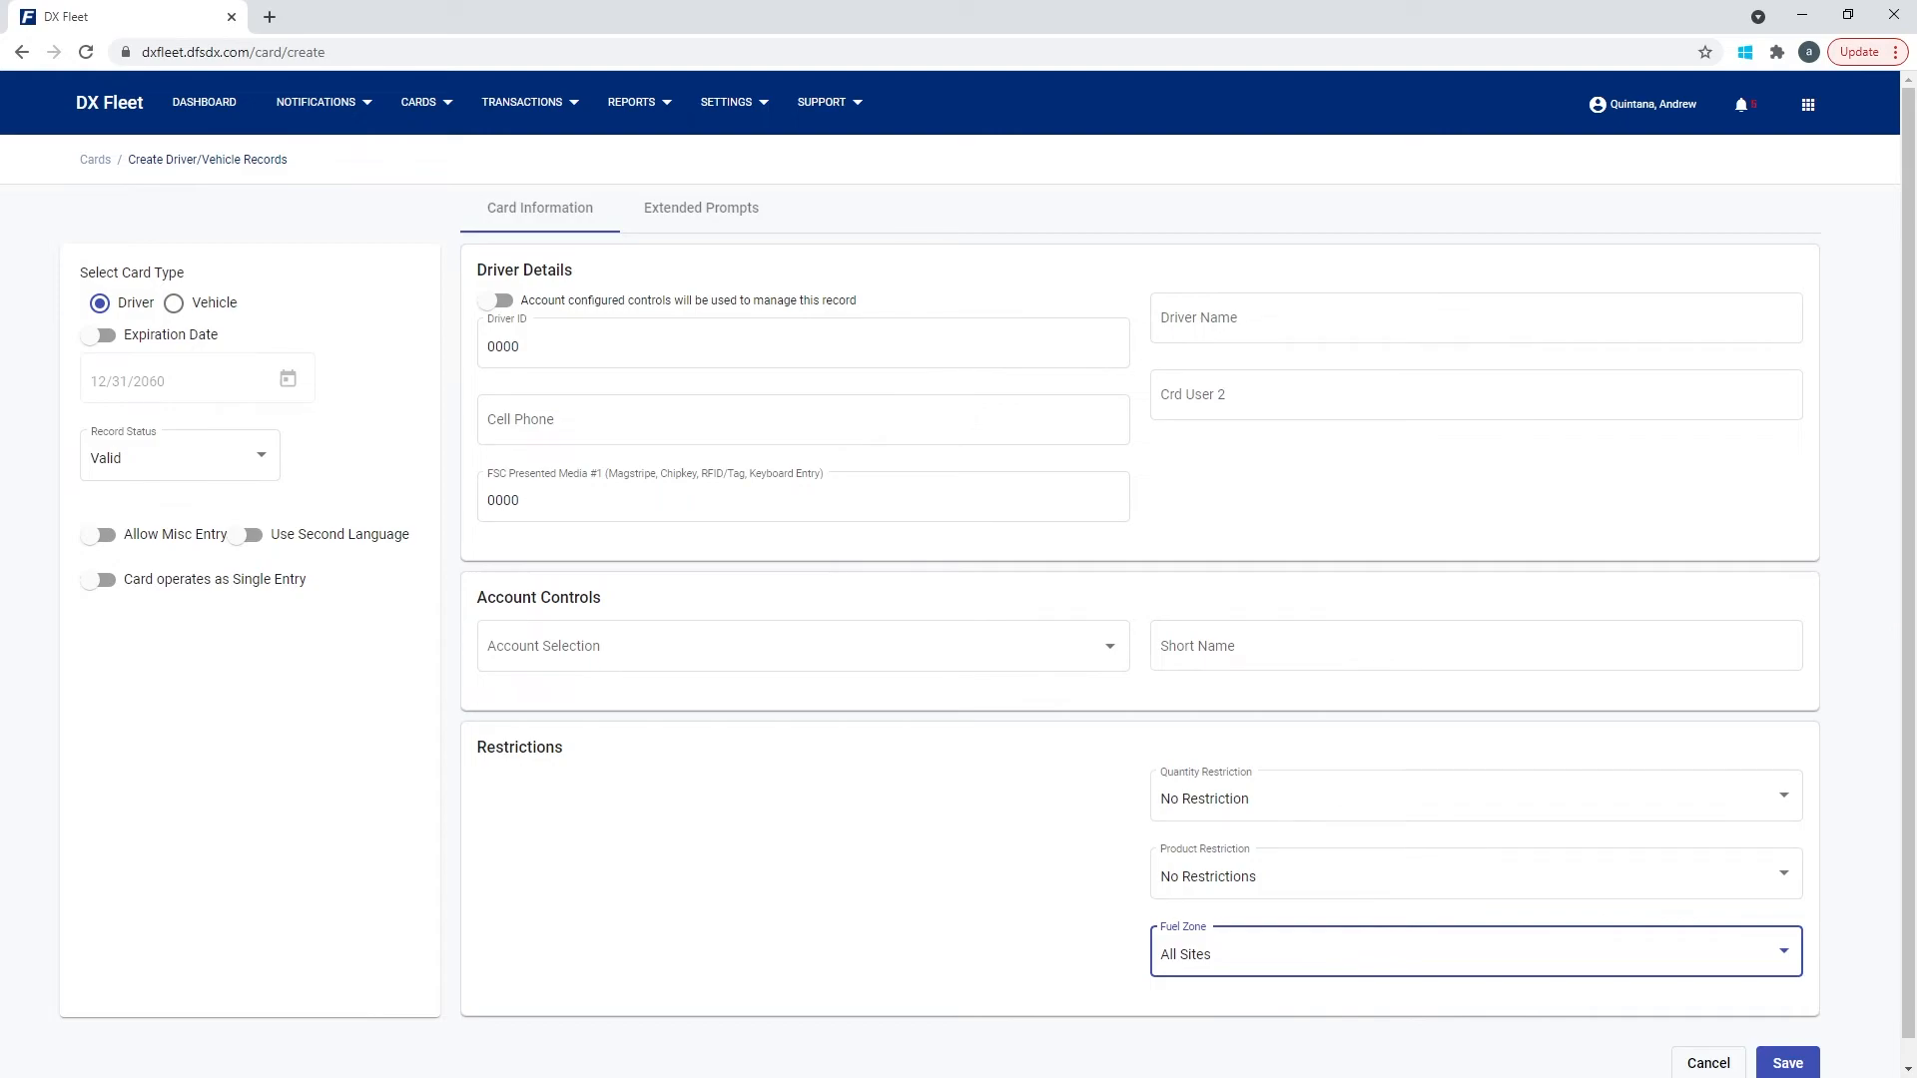
left_click(1476, 953)
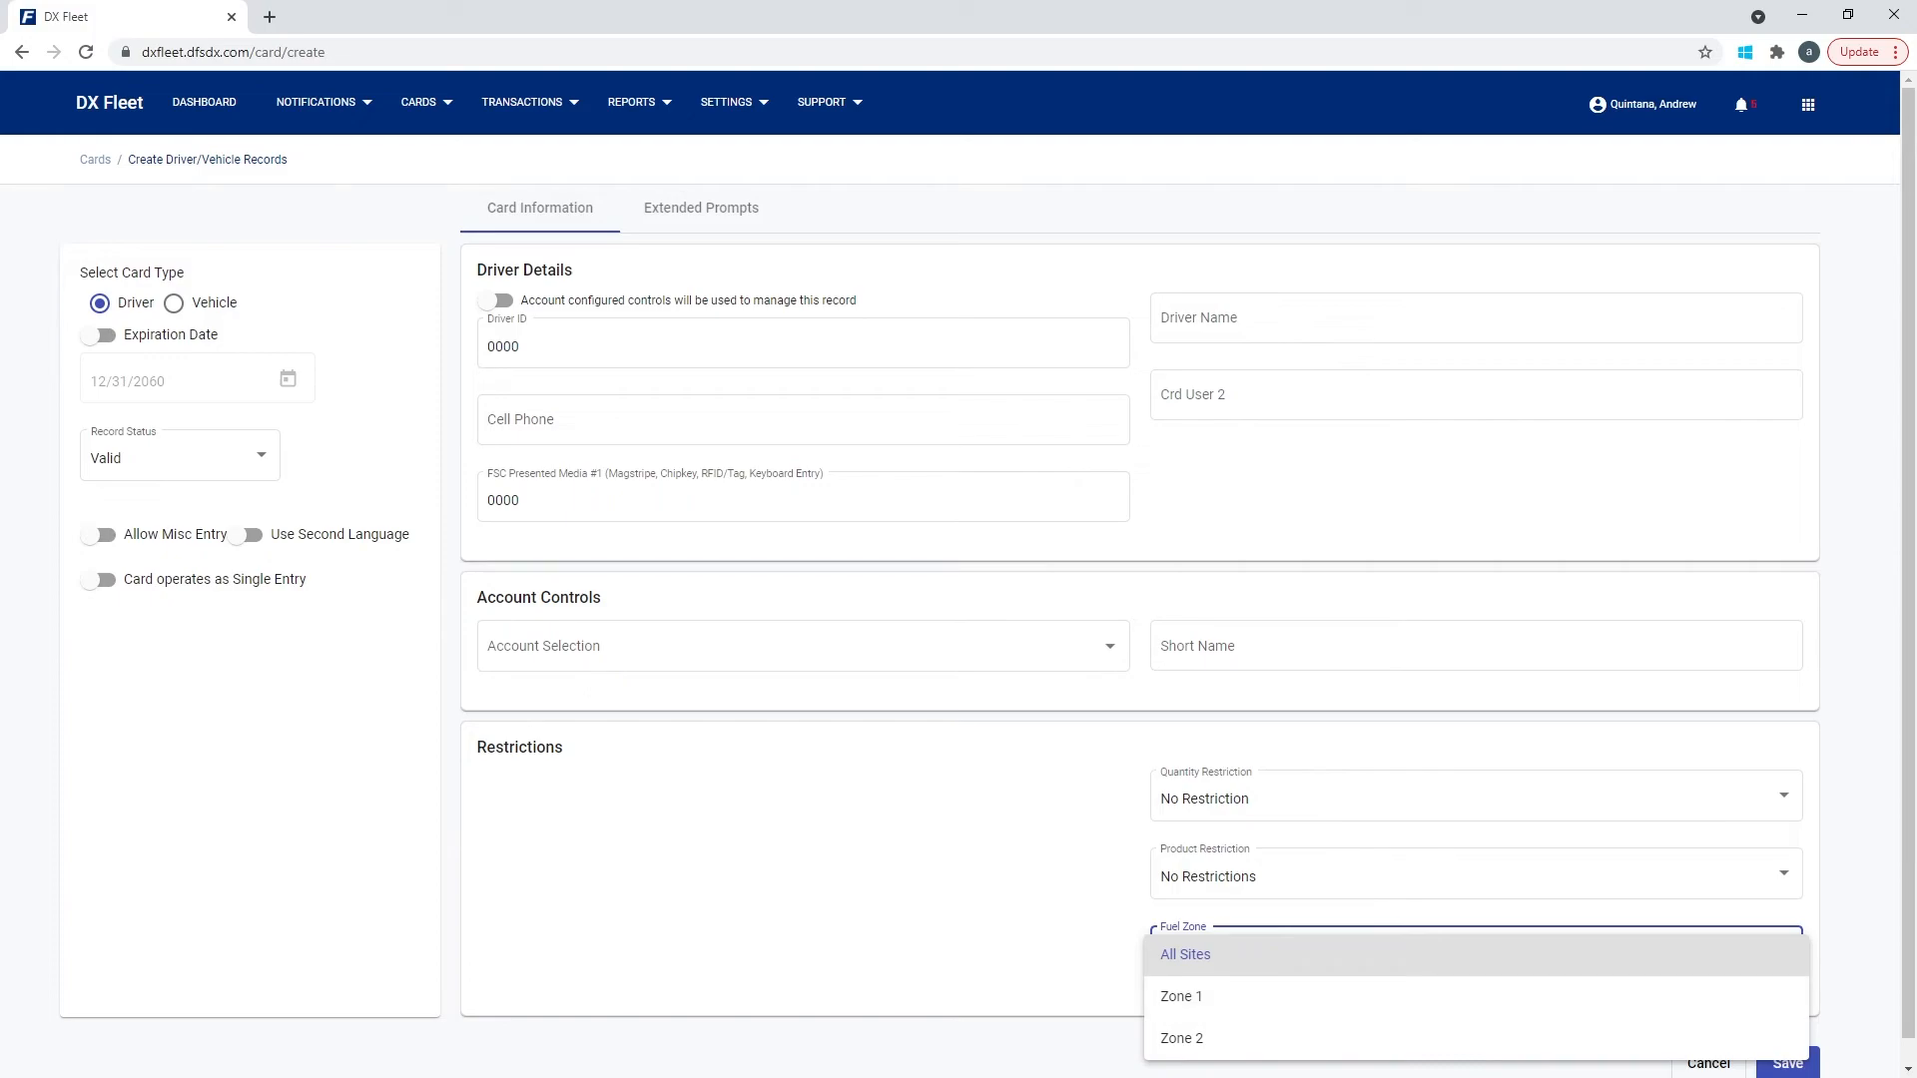
left_click(734, 102)
left_click(734, 102)
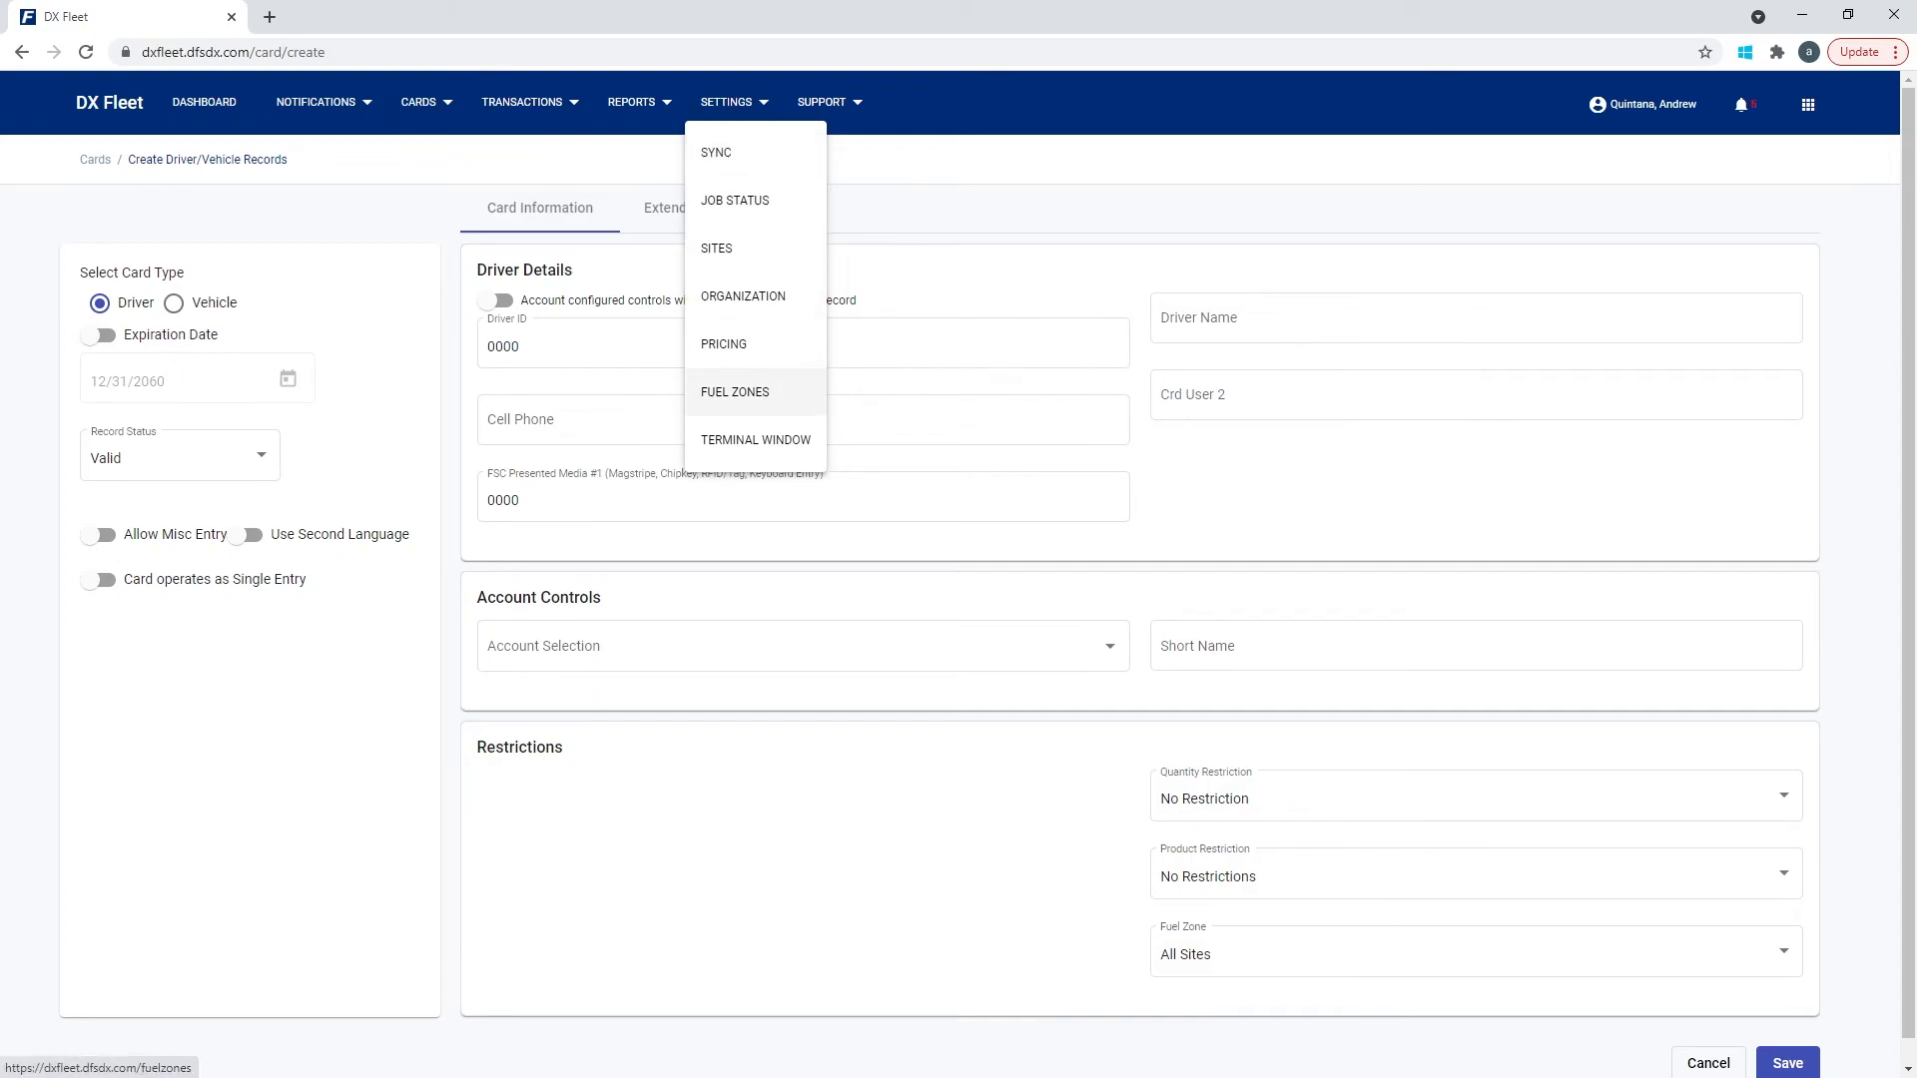
Preview the Create Fuel Zone form, then start a new driver record on its Extended Prompts tab.
left_click(735, 392)
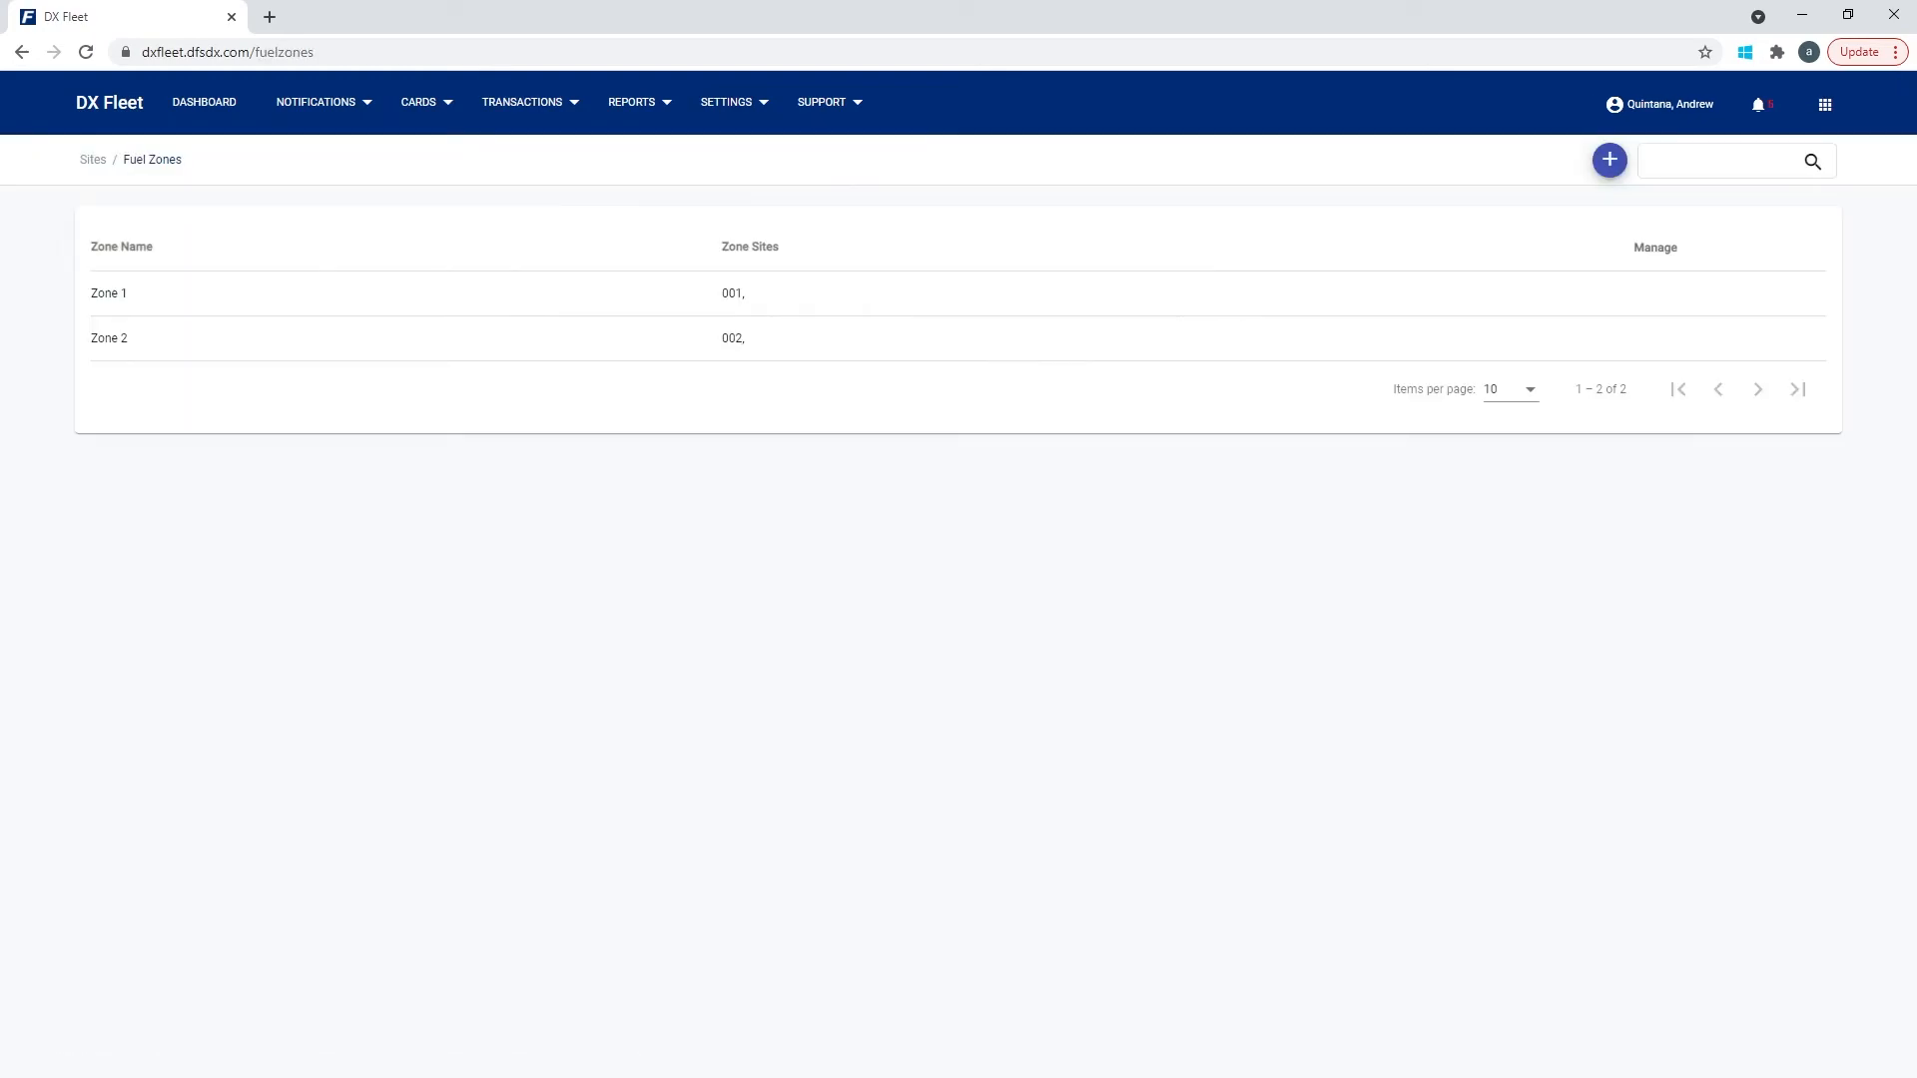
left_click(1609, 160)
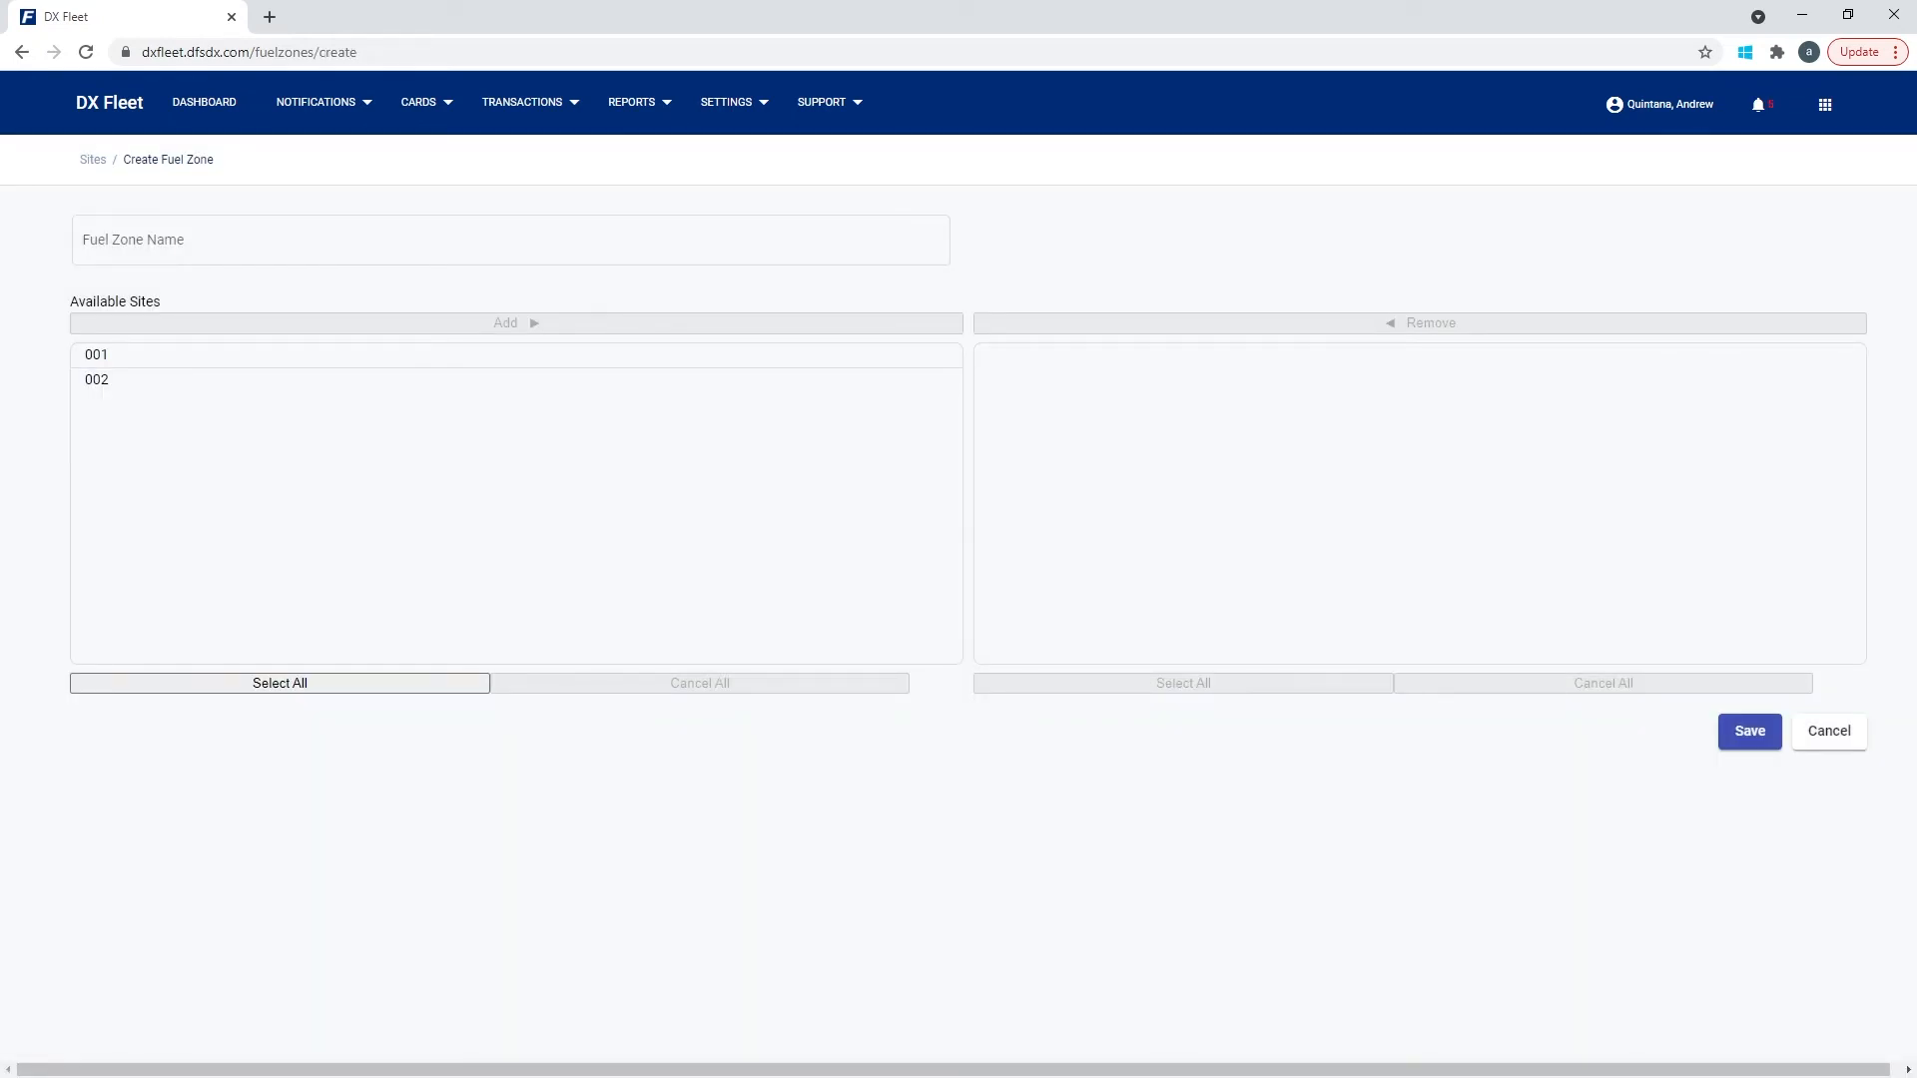
left_click(426, 102)
left_click(469, 244)
left_click(1609, 159)
left_click(701, 208)
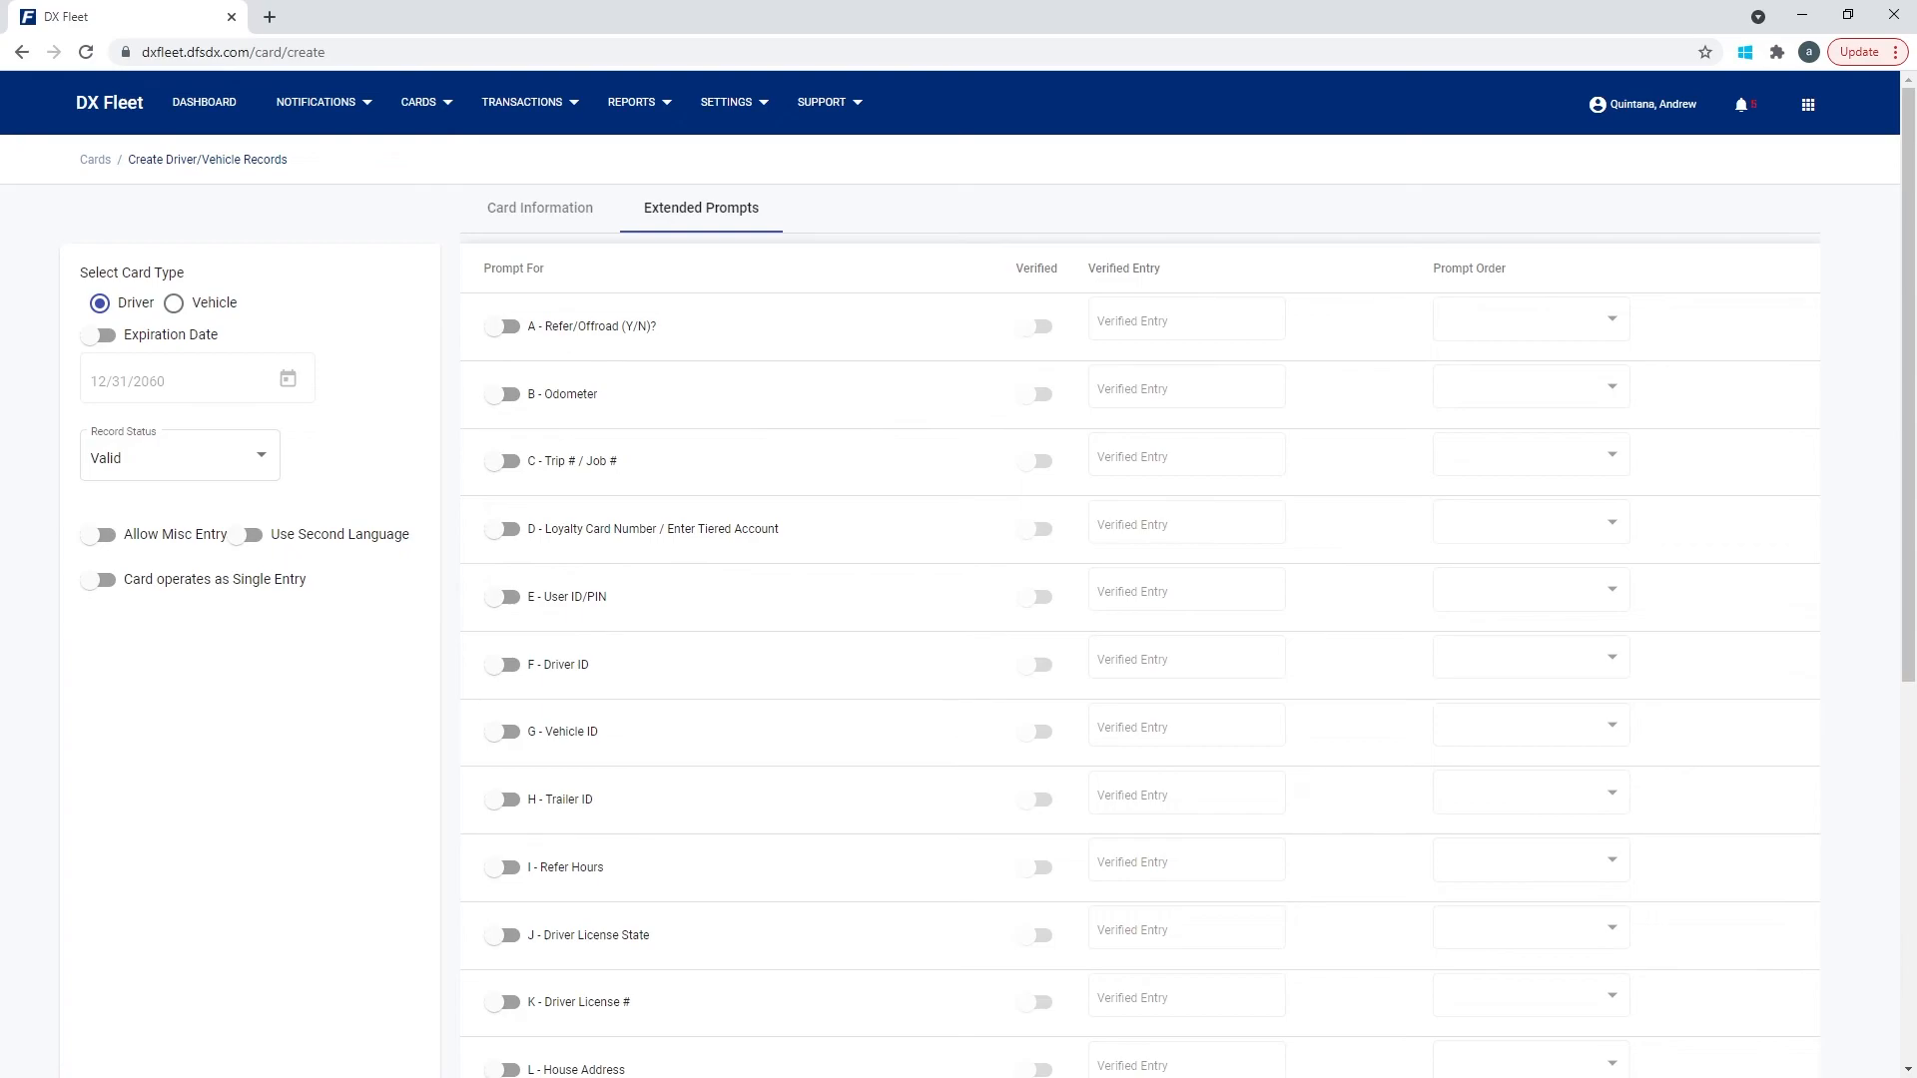
Enable the B - Odometer and K - Driver License # extended prompts.
left_click(502, 395)
scroll(1138, 599, "down", 2)
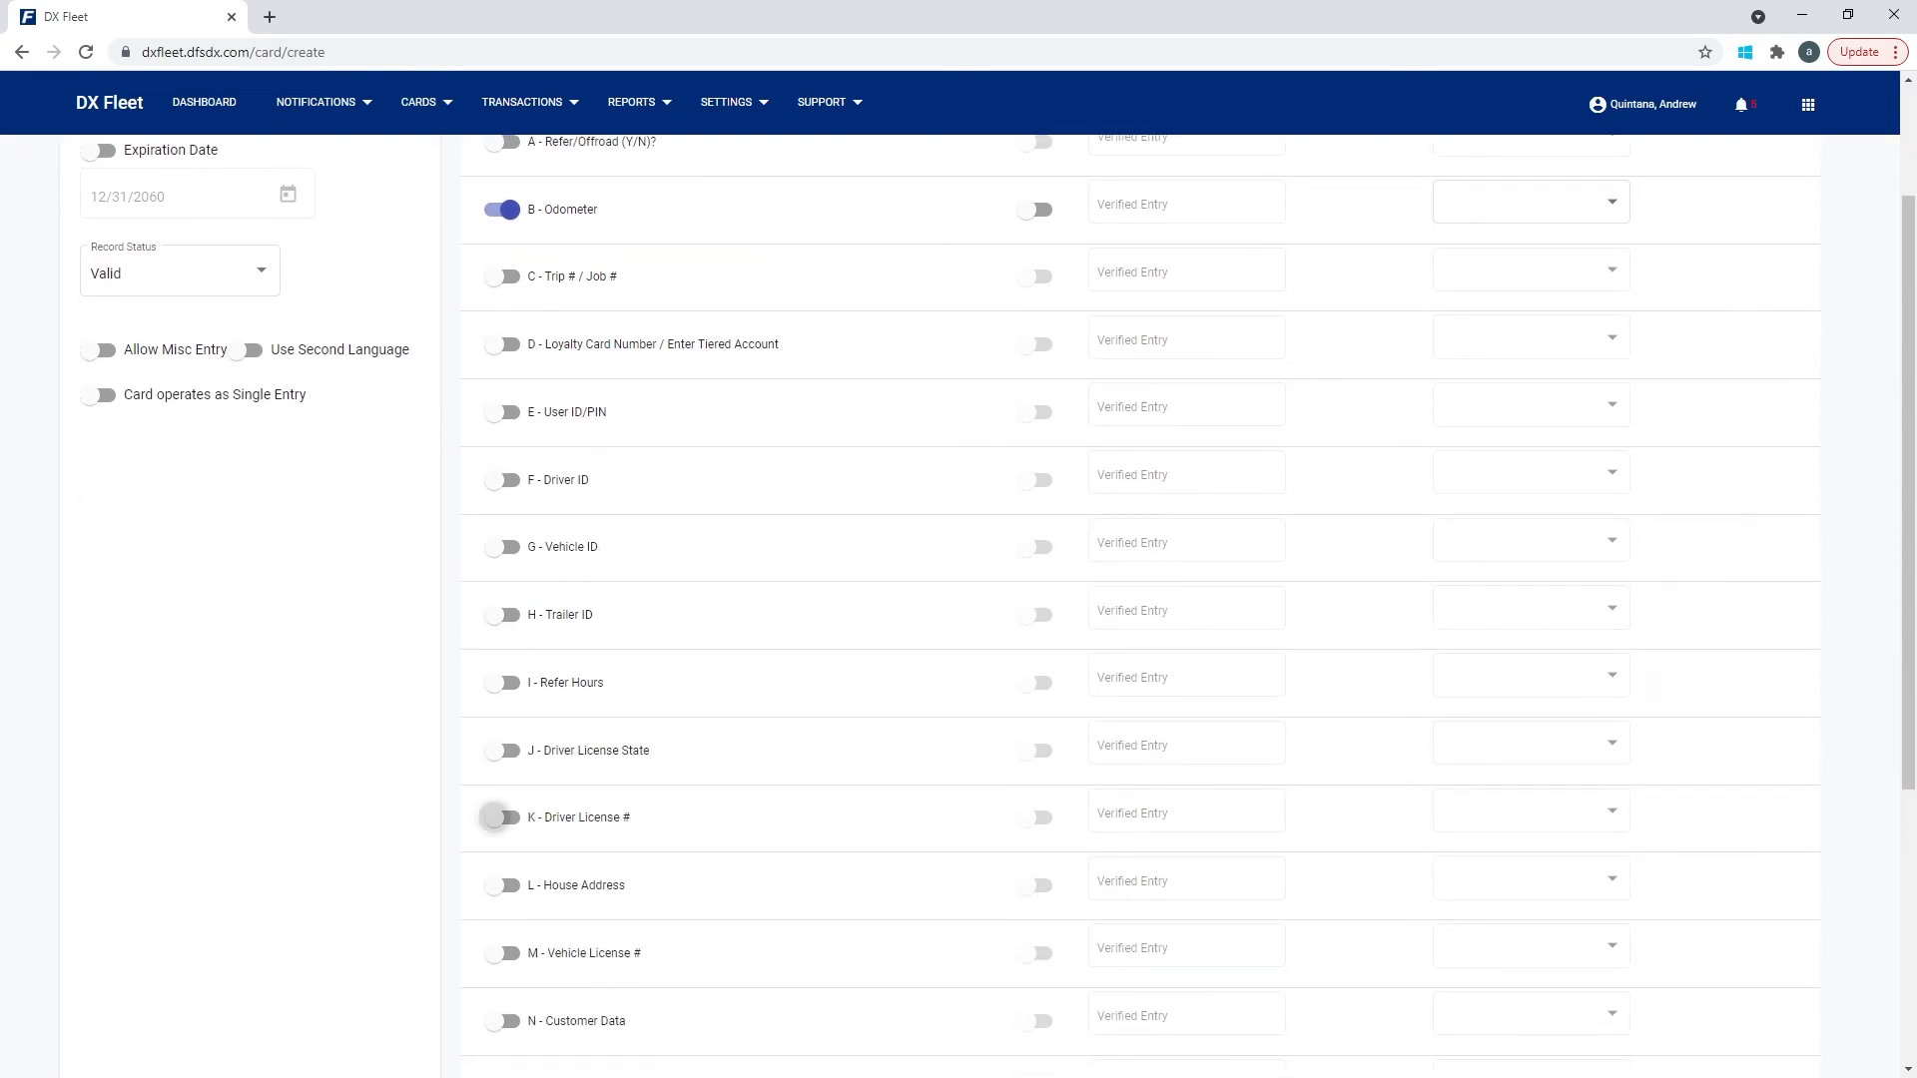
left_click(499, 817)
scroll(959, 599, "up", 2)
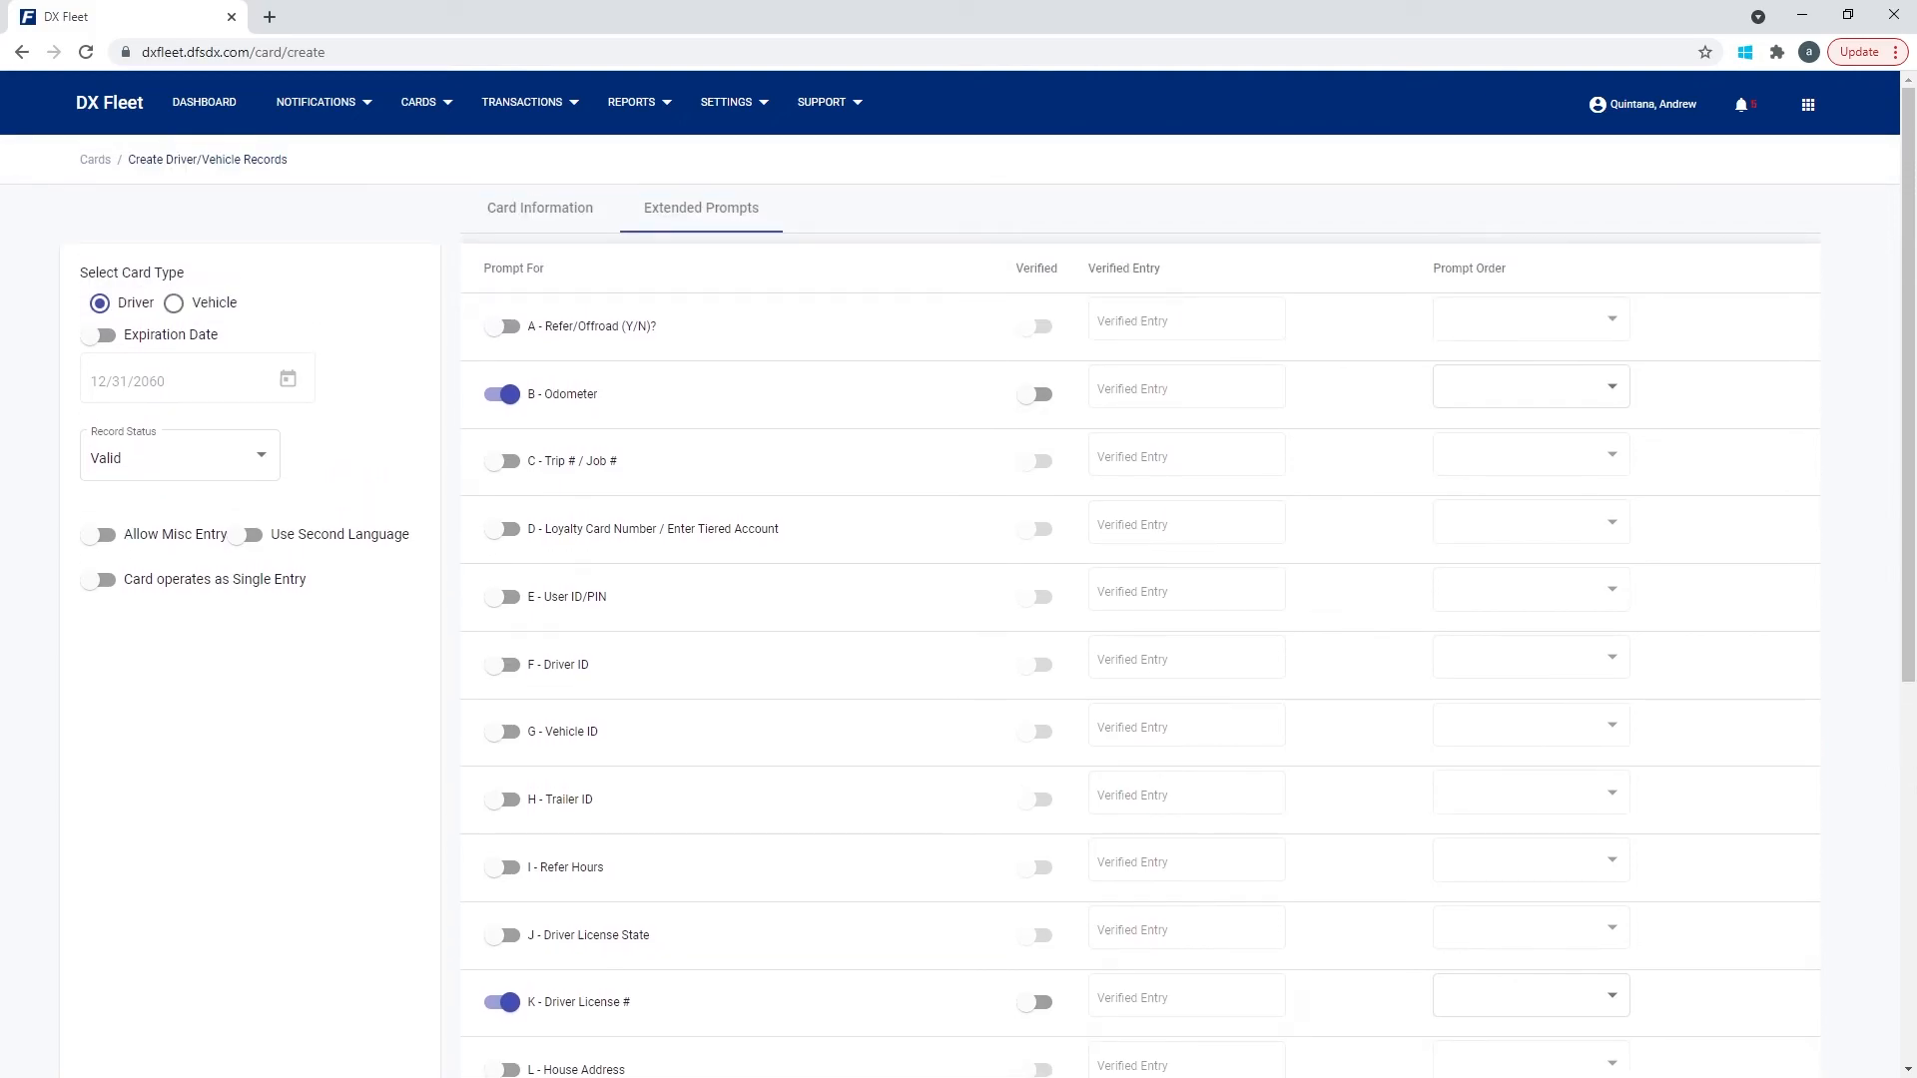
Turn Verified on and then off for both the Odometer and Driver License # prompts.
left_click(1034, 394)
left_click(1186, 387)
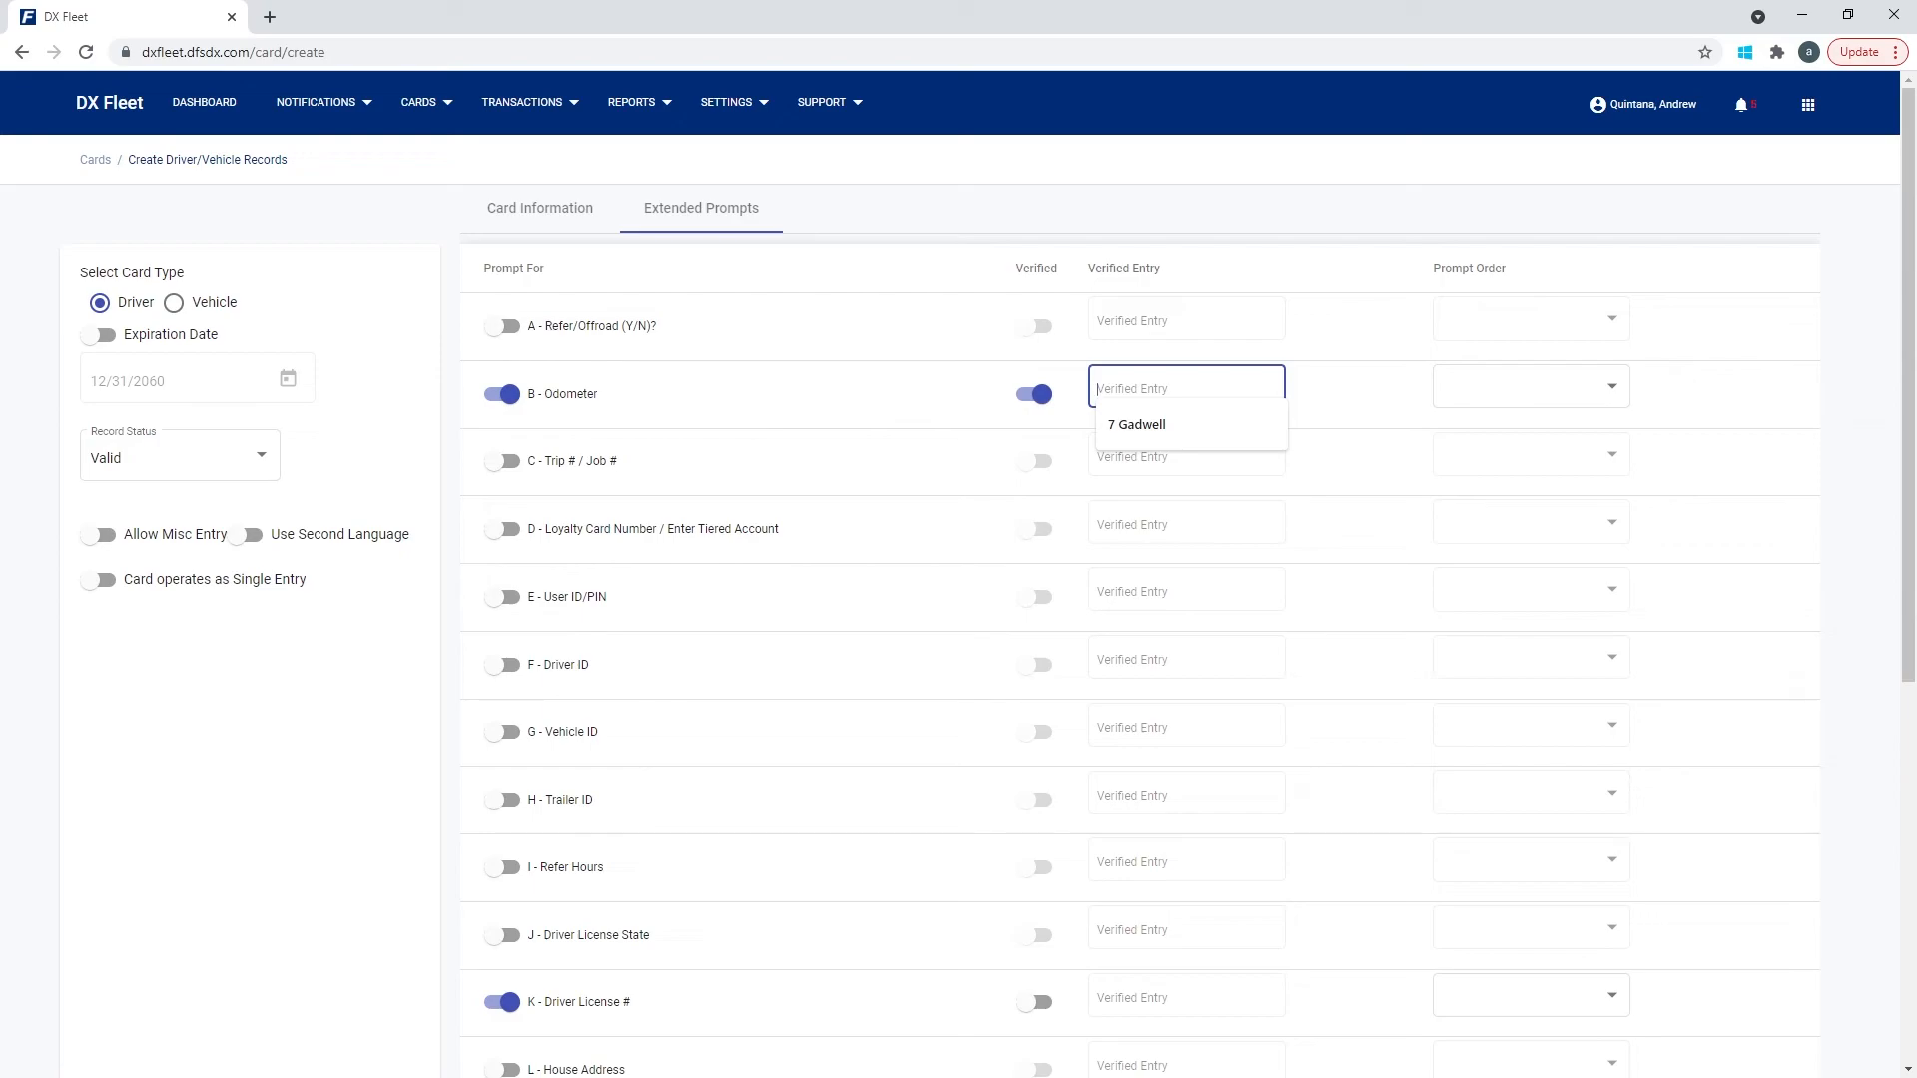
scroll(1140, 606, "down", 1)
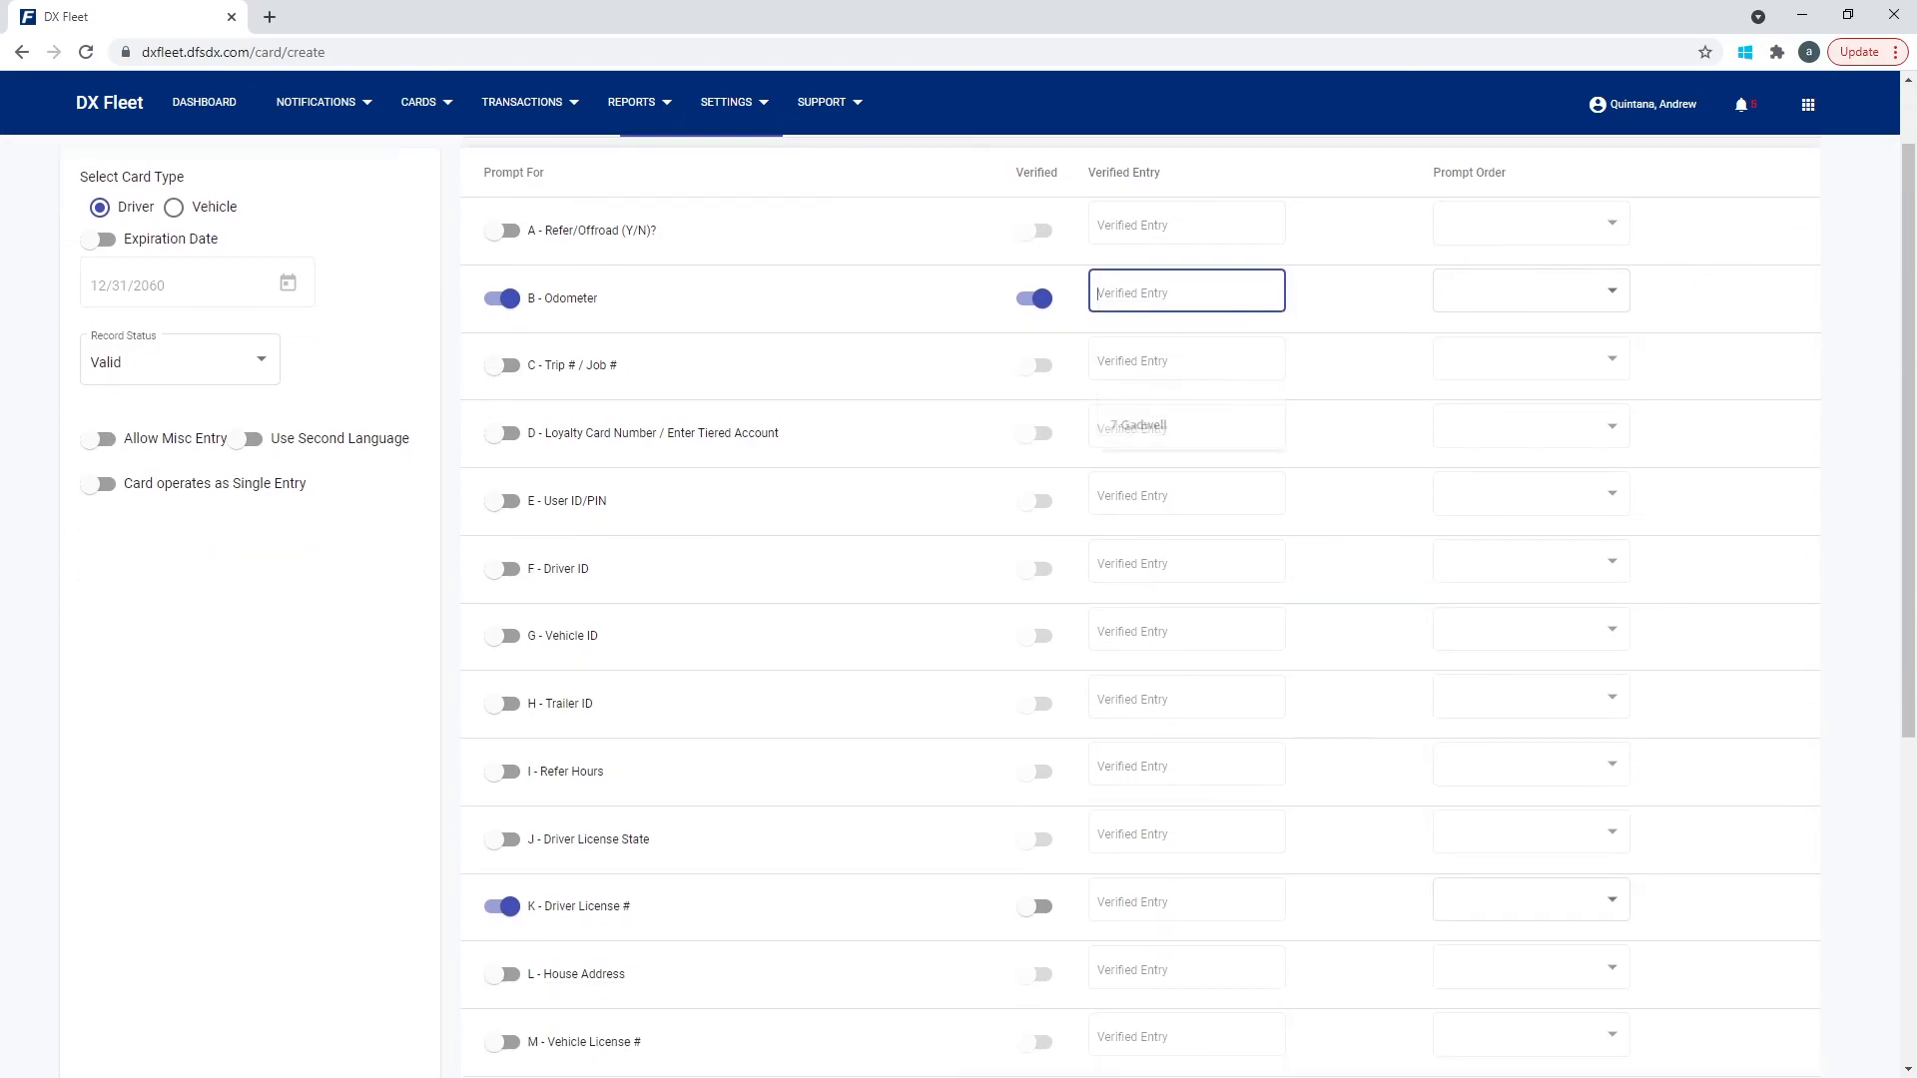
left_click(1035, 894)
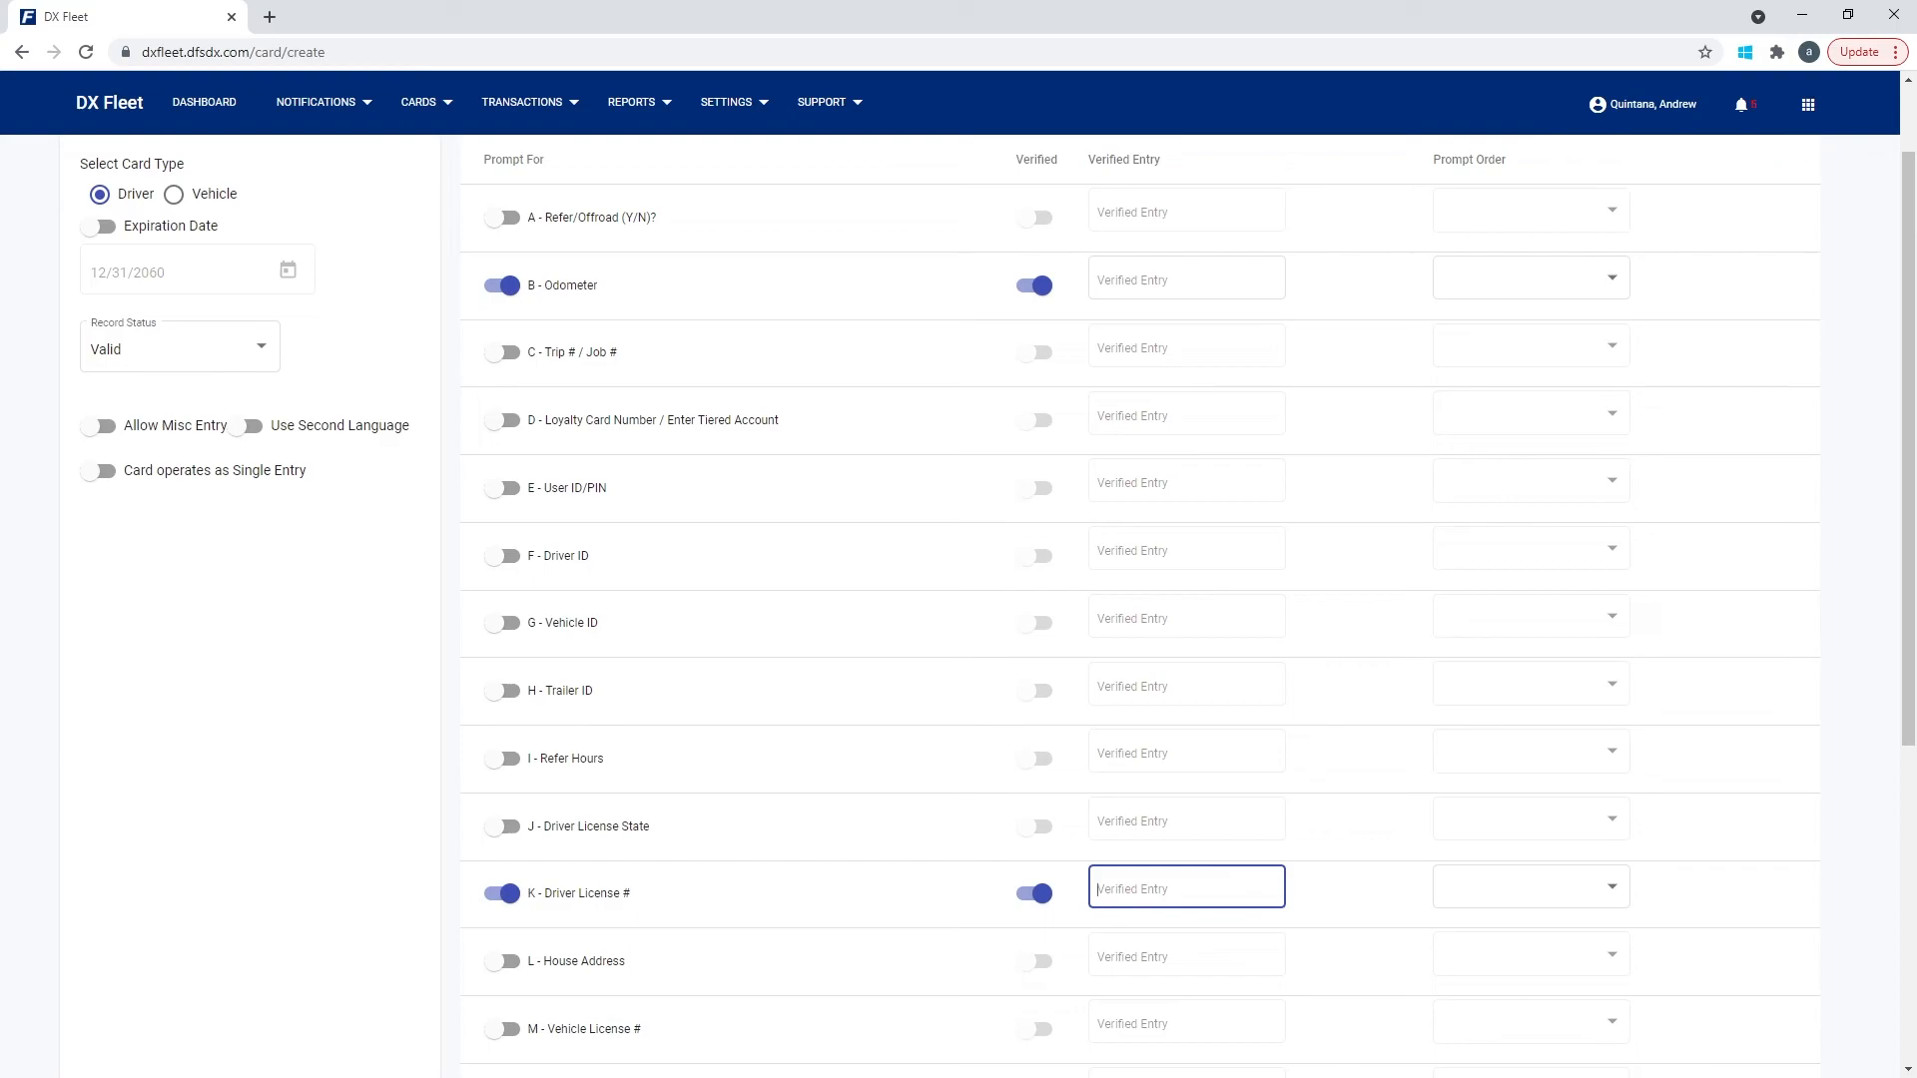
left_click(1034, 893)
left_click(1035, 286)
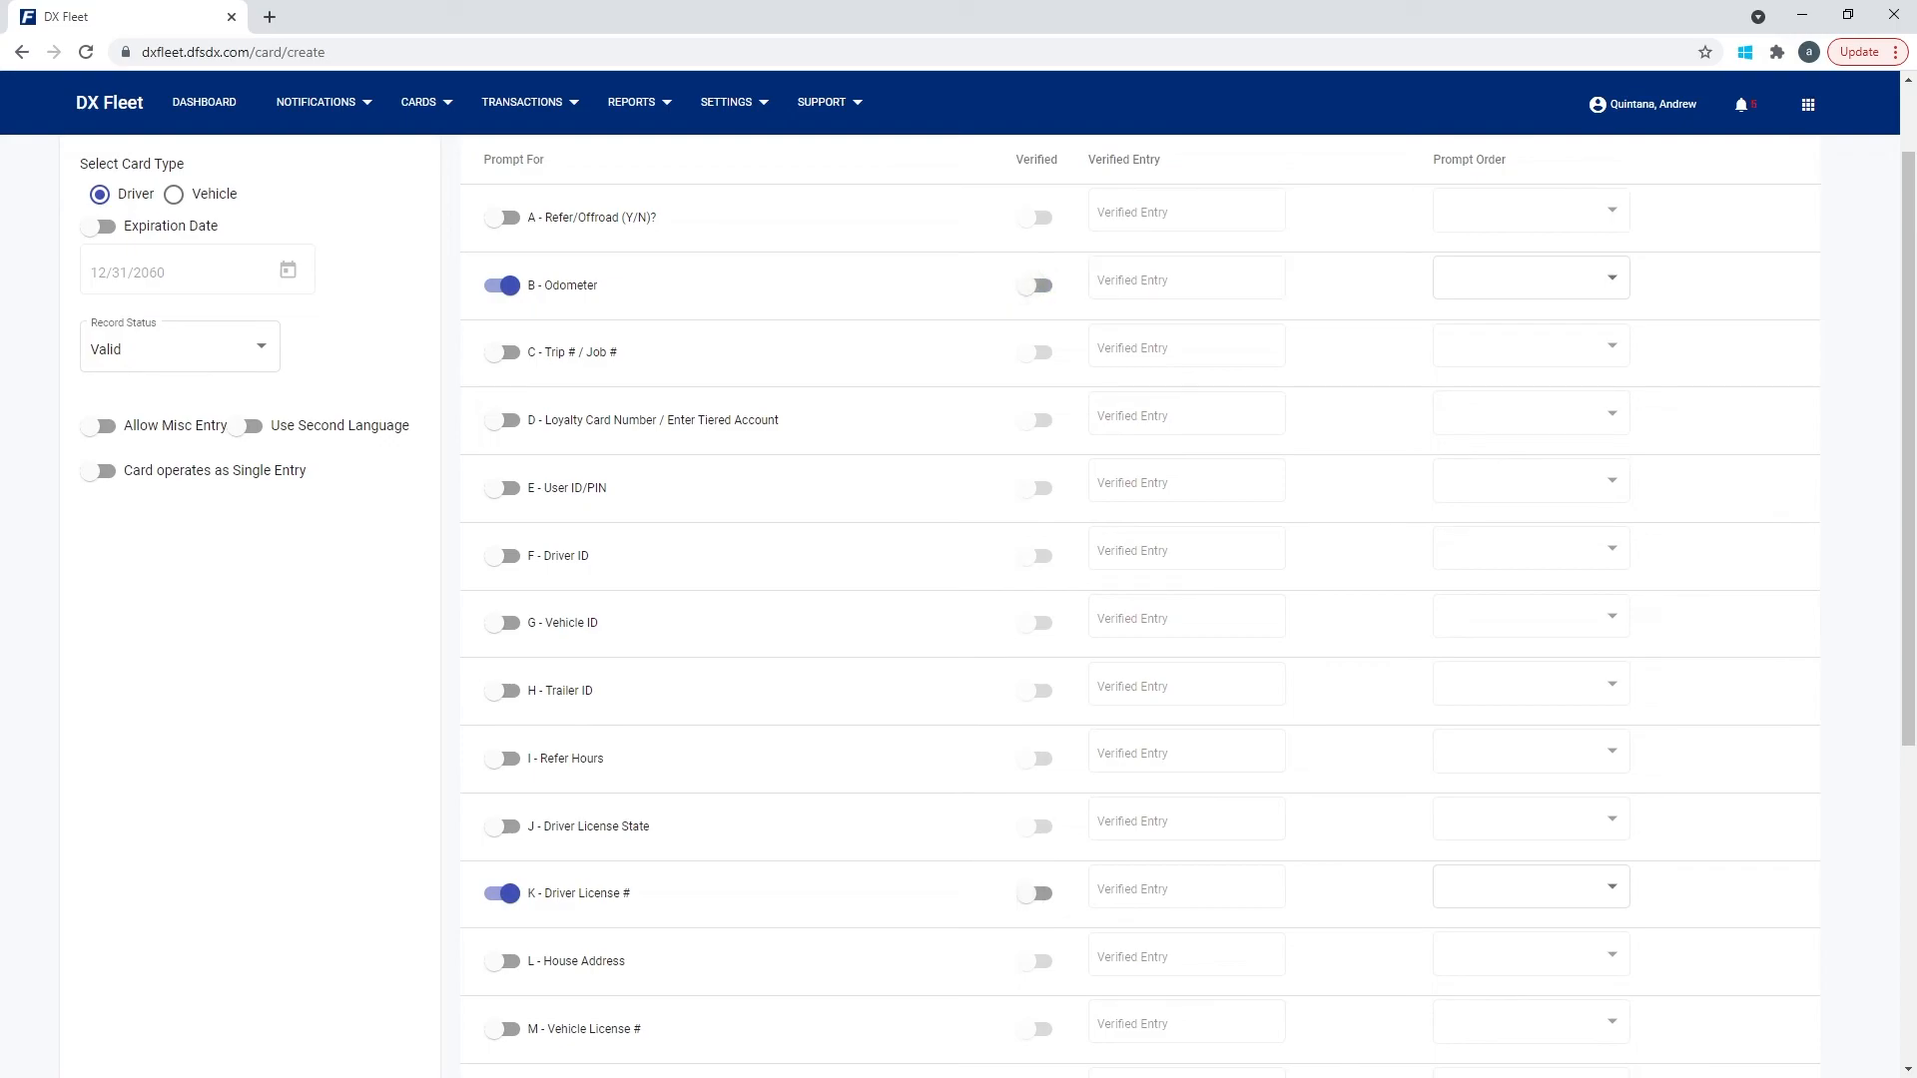
Open the Prompt Order choices for the Odometer prompt.
right_click(1607, 208)
left_click(1588, 208)
right_click(1575, 211)
left_click(1575, 210)
left_click(1575, 279)
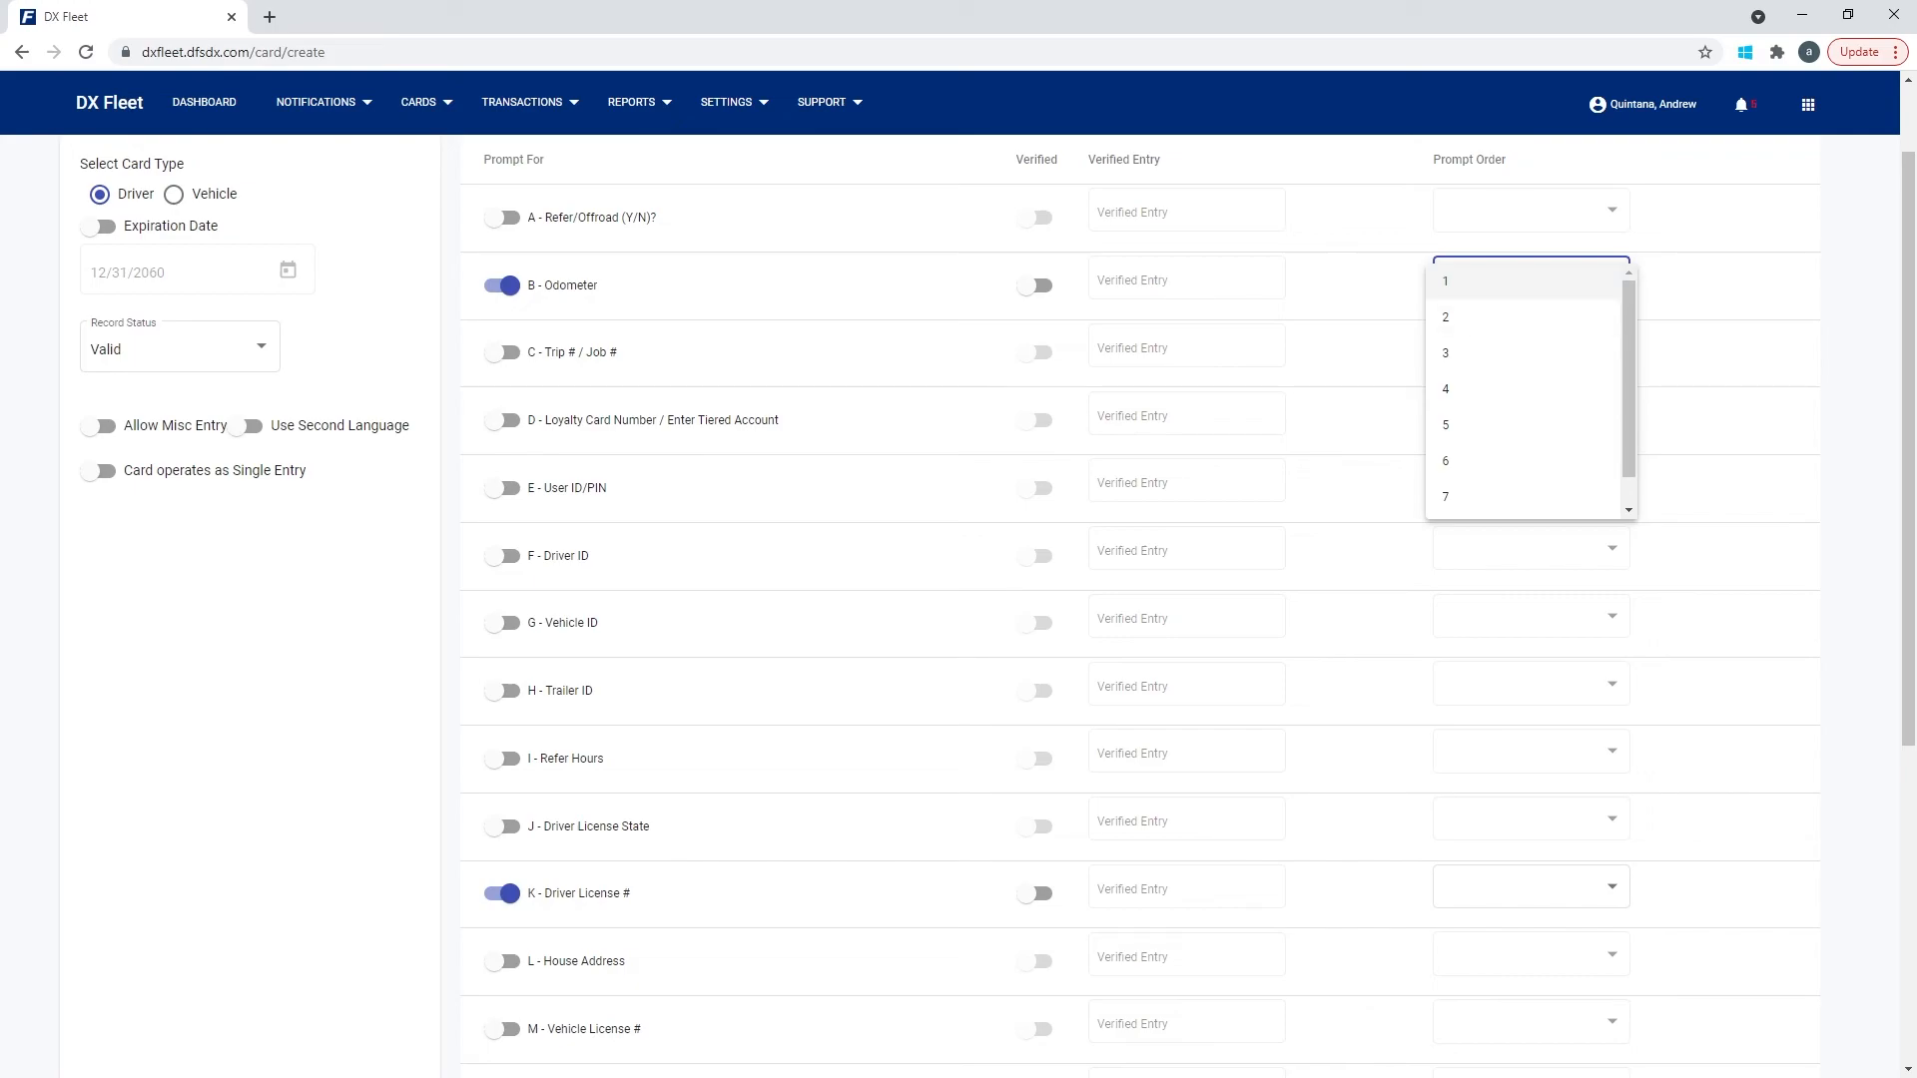
Start a fresh driver/vehicle record and set its card type to Vehicle.
left_click(174, 195)
left_click(174, 194)
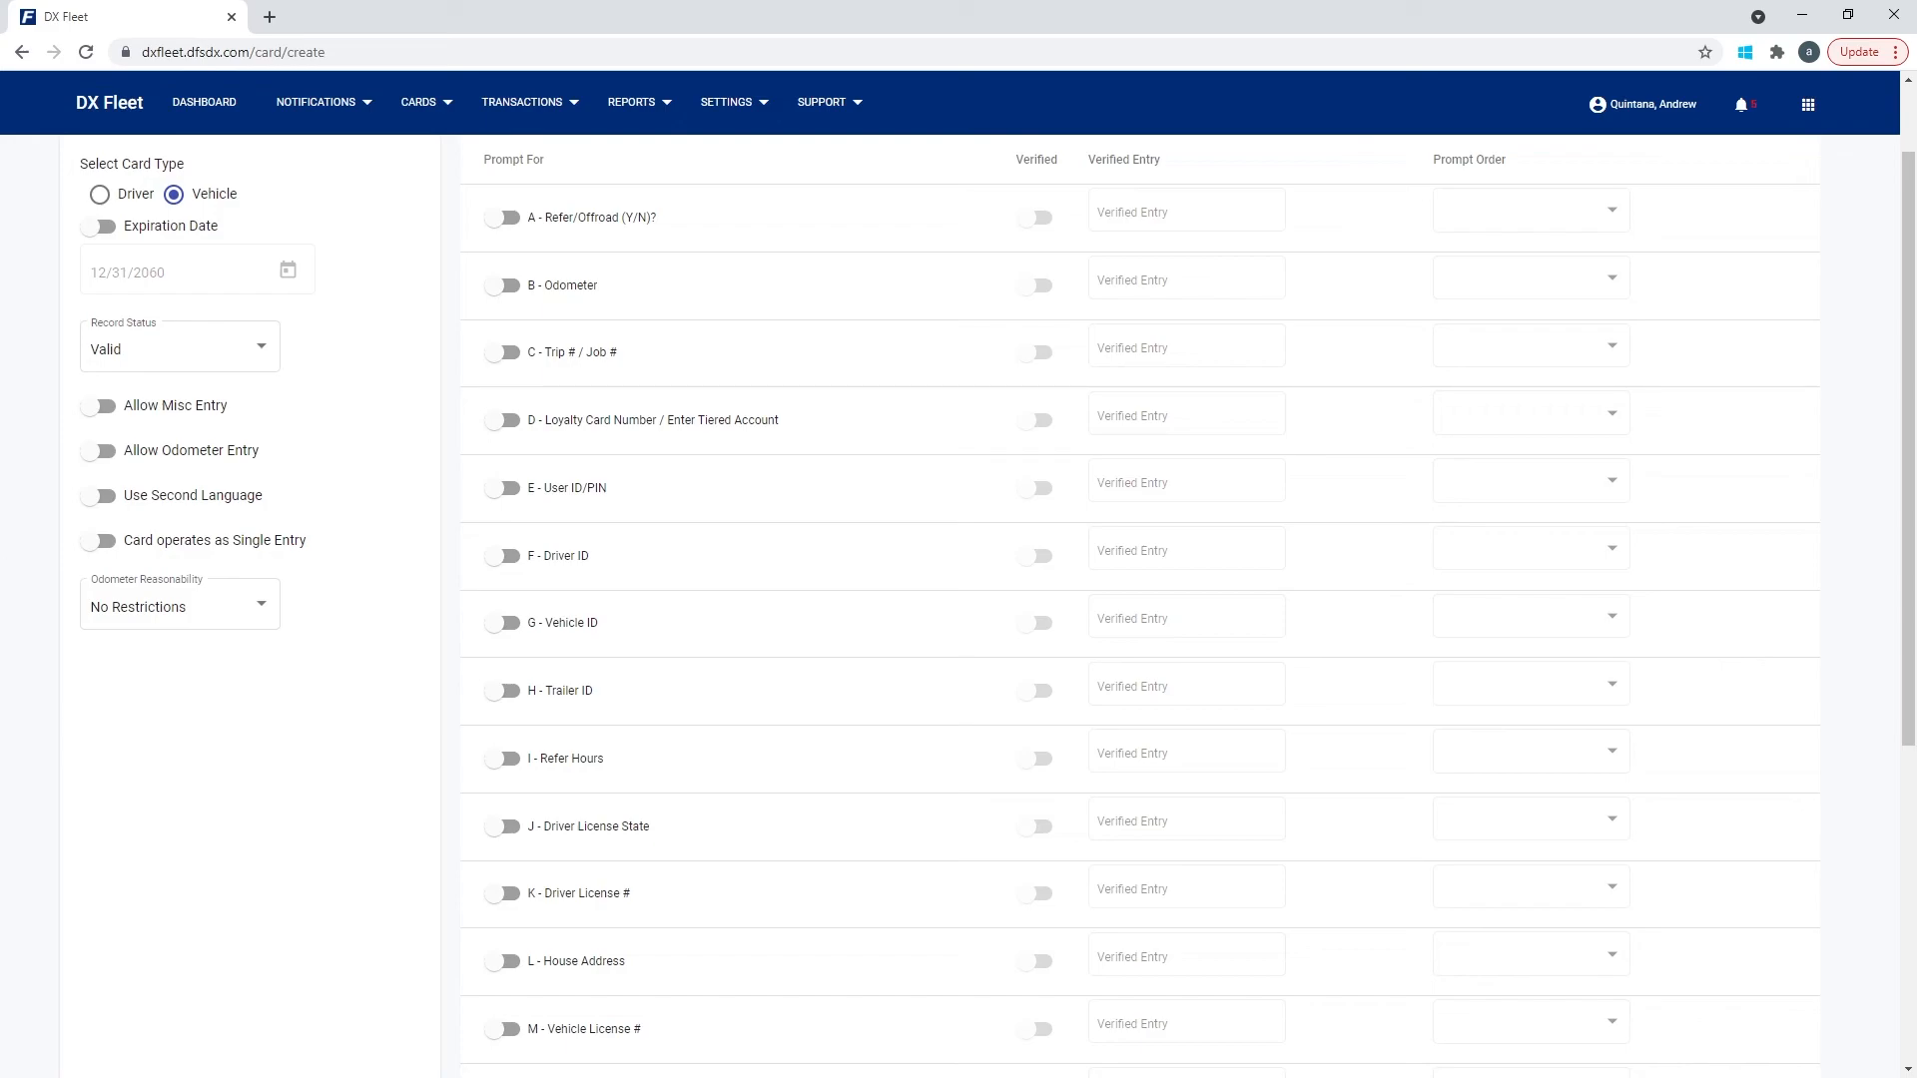
left_click(420, 101)
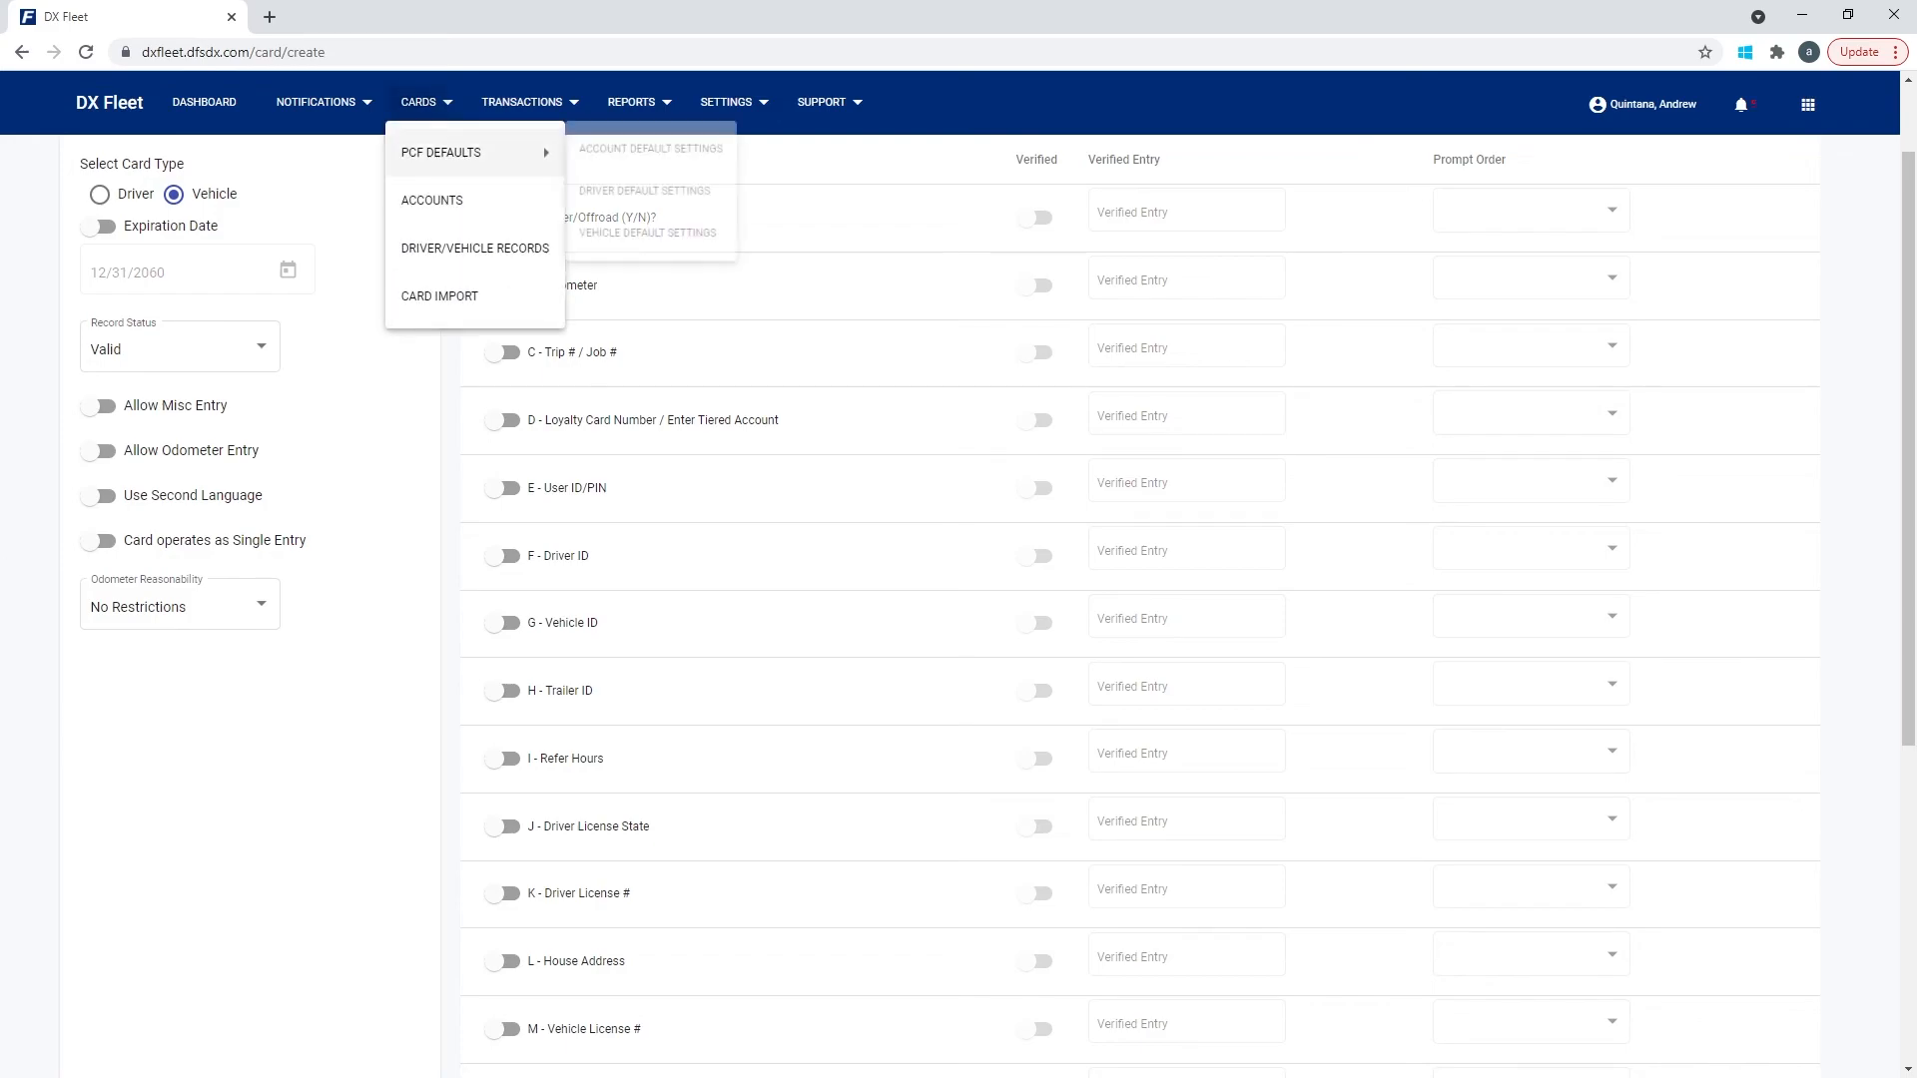
left_click(450, 248)
right_click(1603, 160)
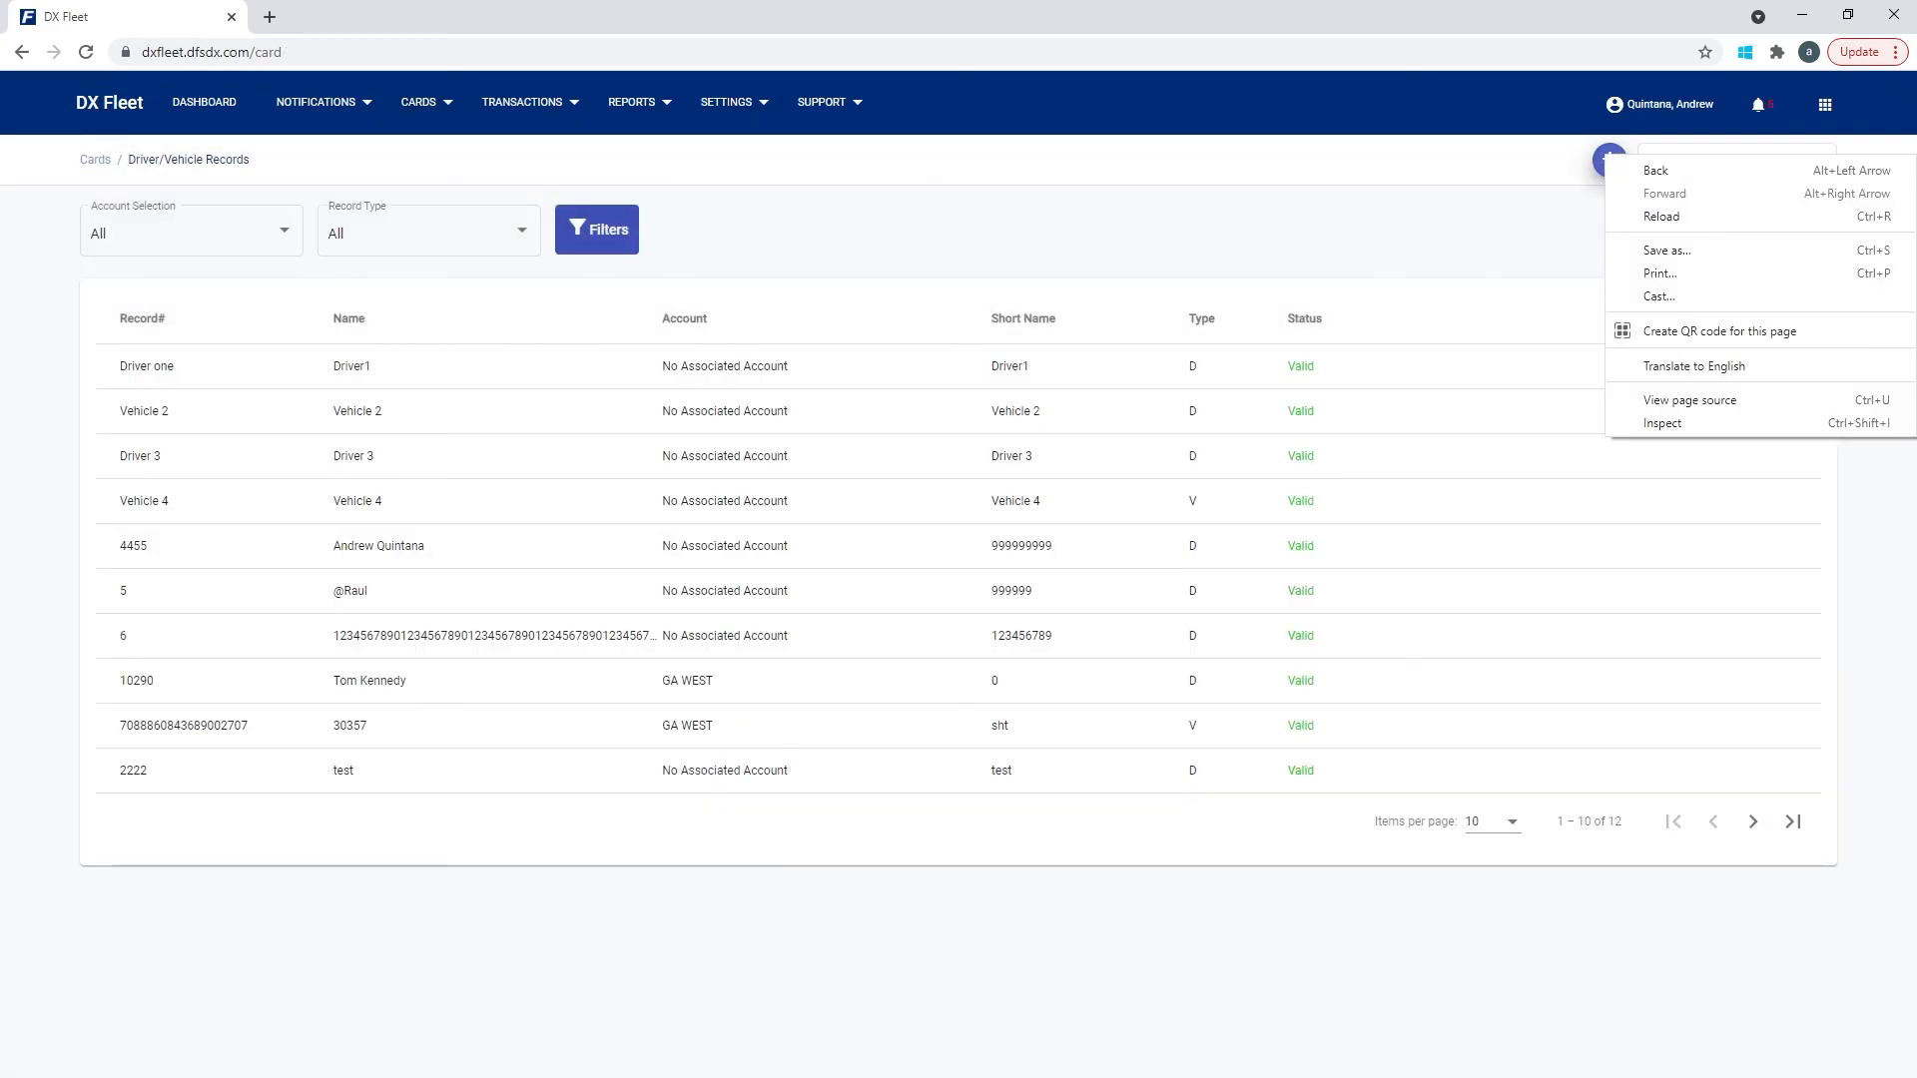
left_click(1608, 161)
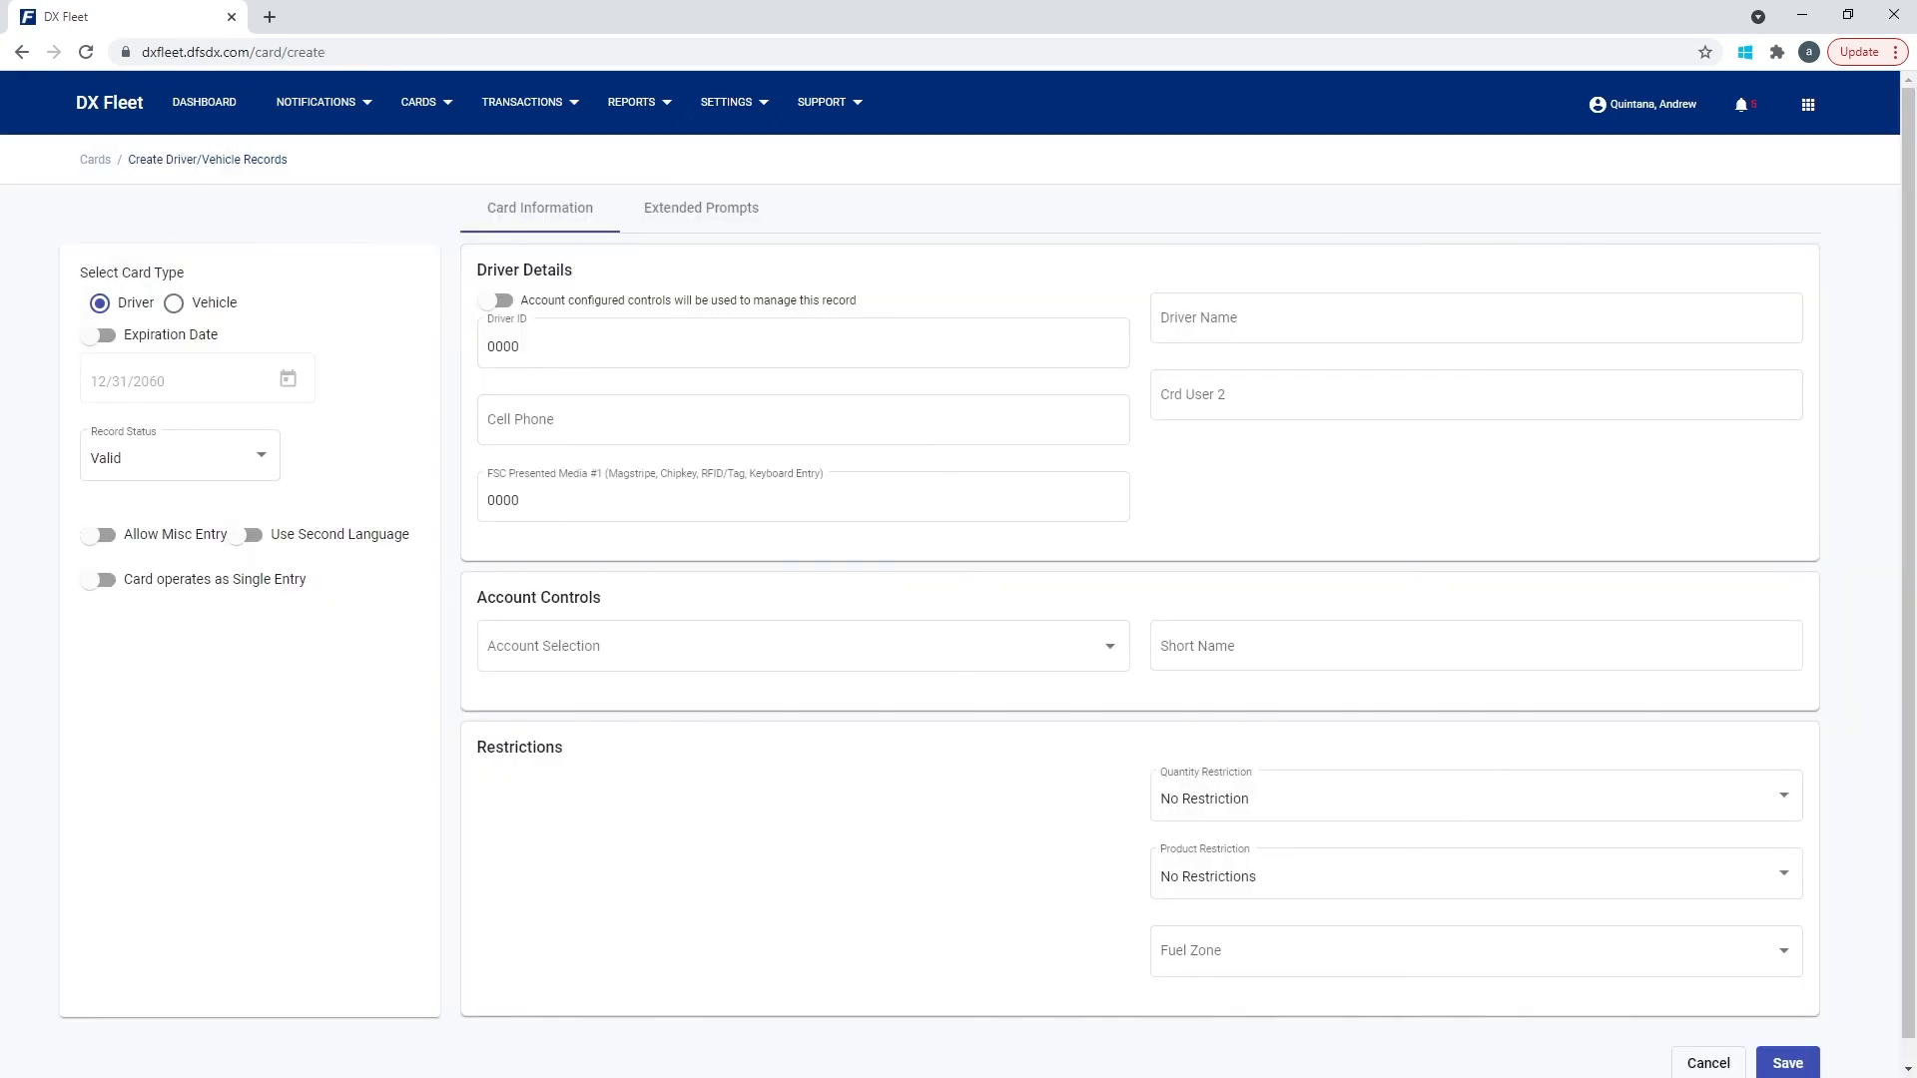
left_click(174, 303)
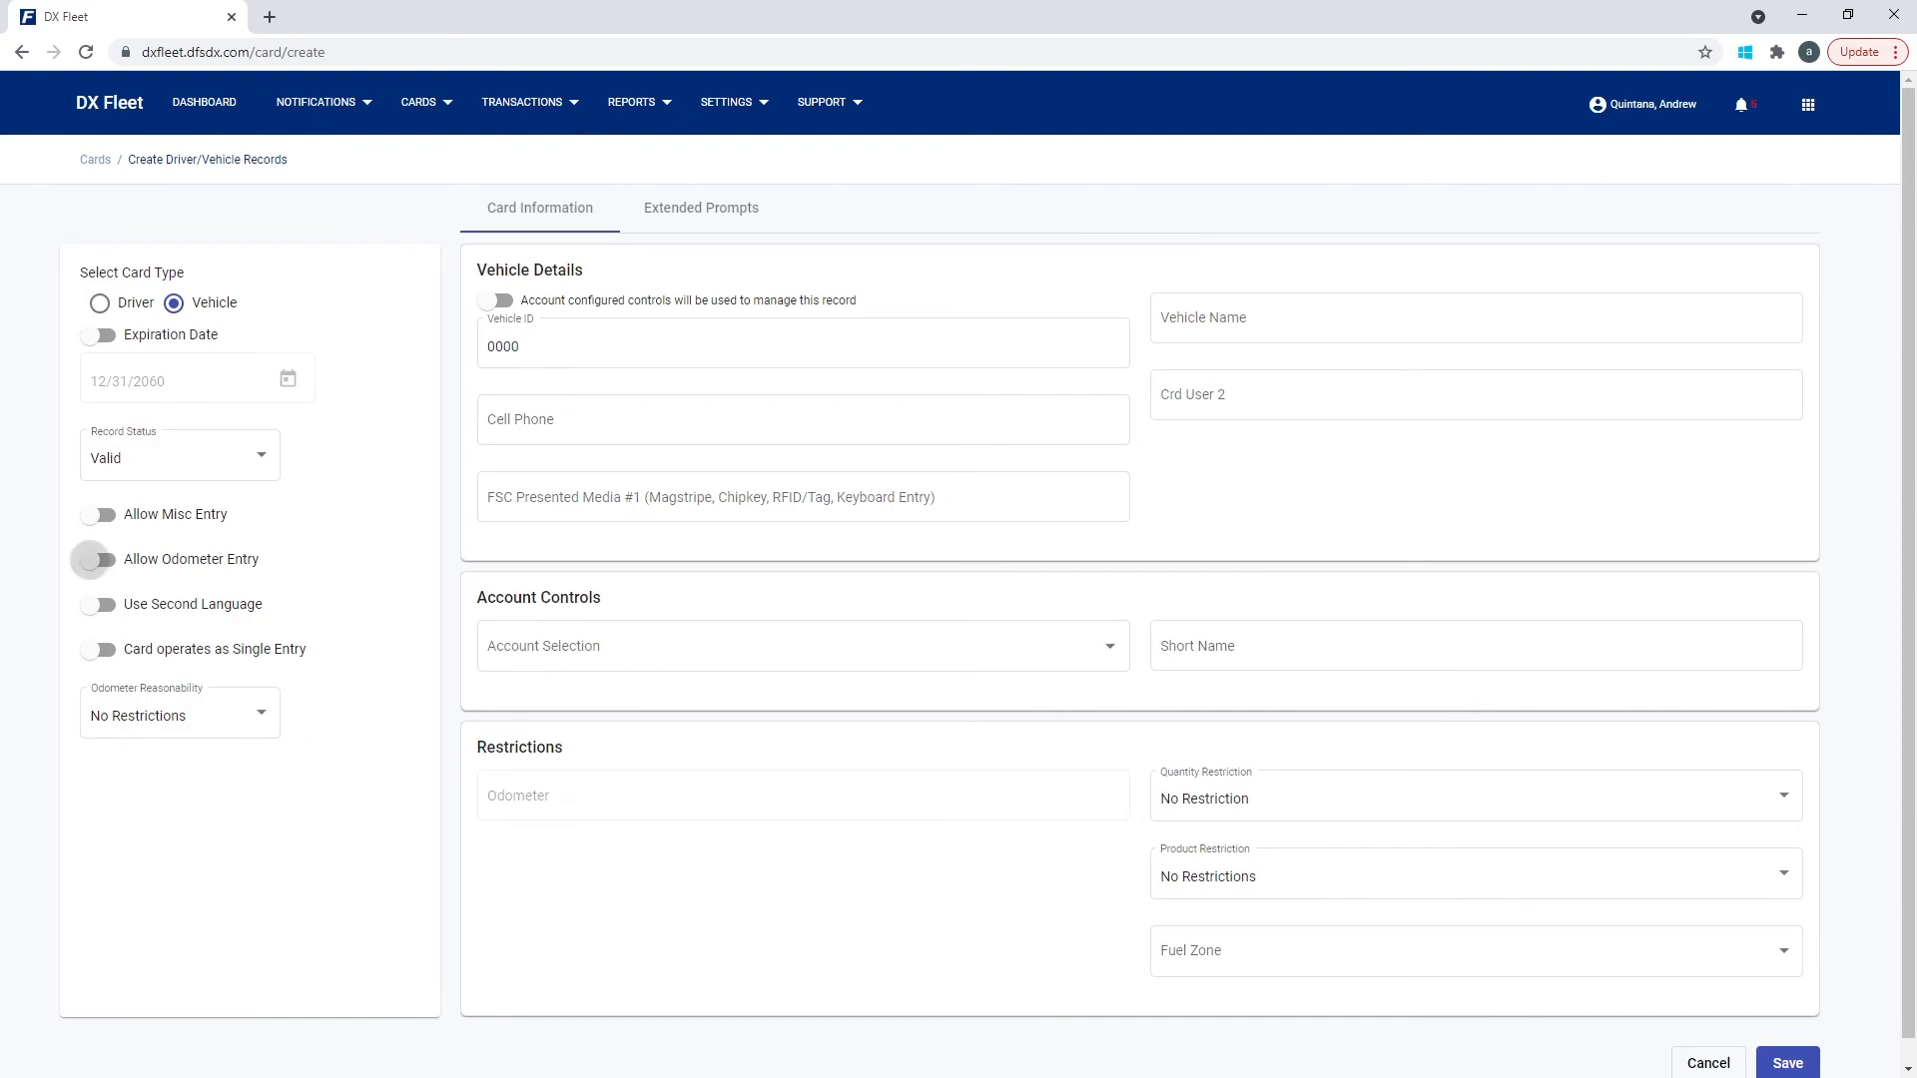
Turn on Allow Odometer Entry, toggle the B - Odometer prompt on and back off, then return to Card Information.
left_click(92, 559)
left_click(701, 208)
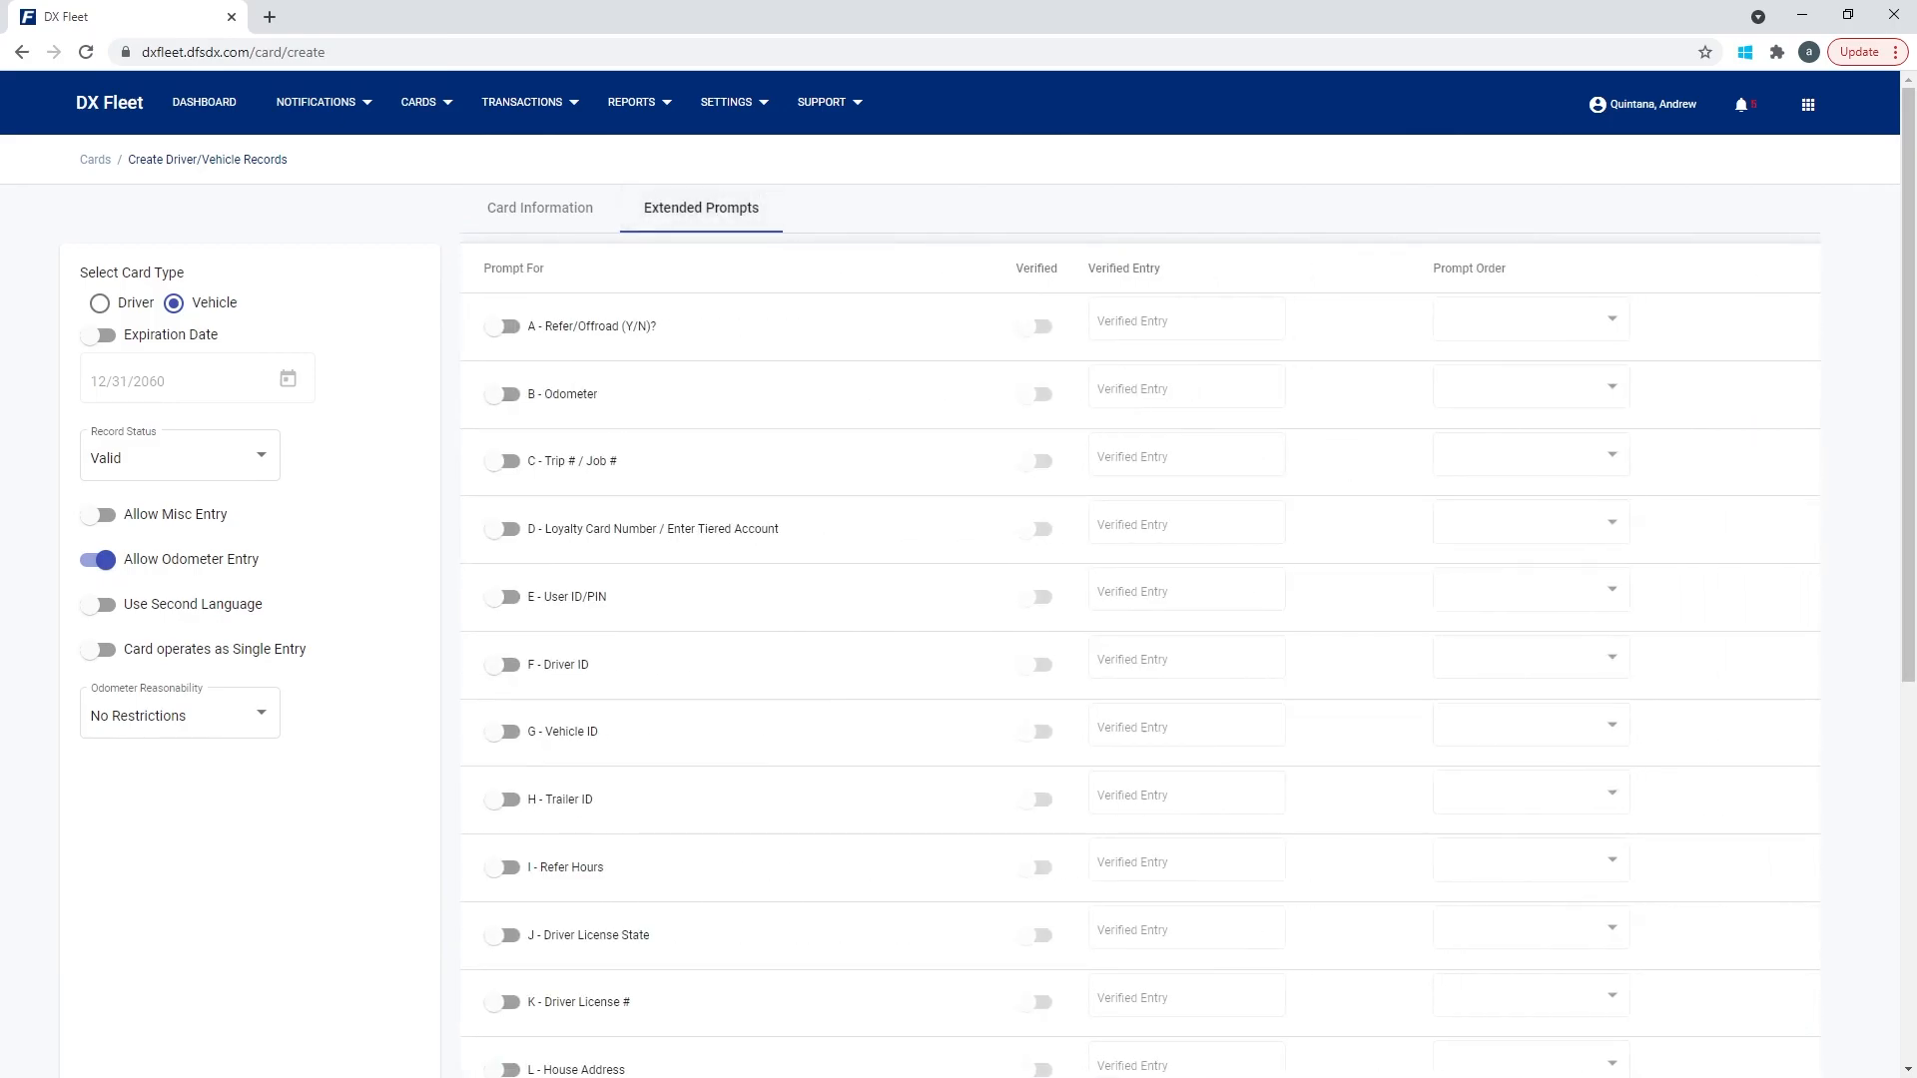
scroll(959, 599, "down", 2)
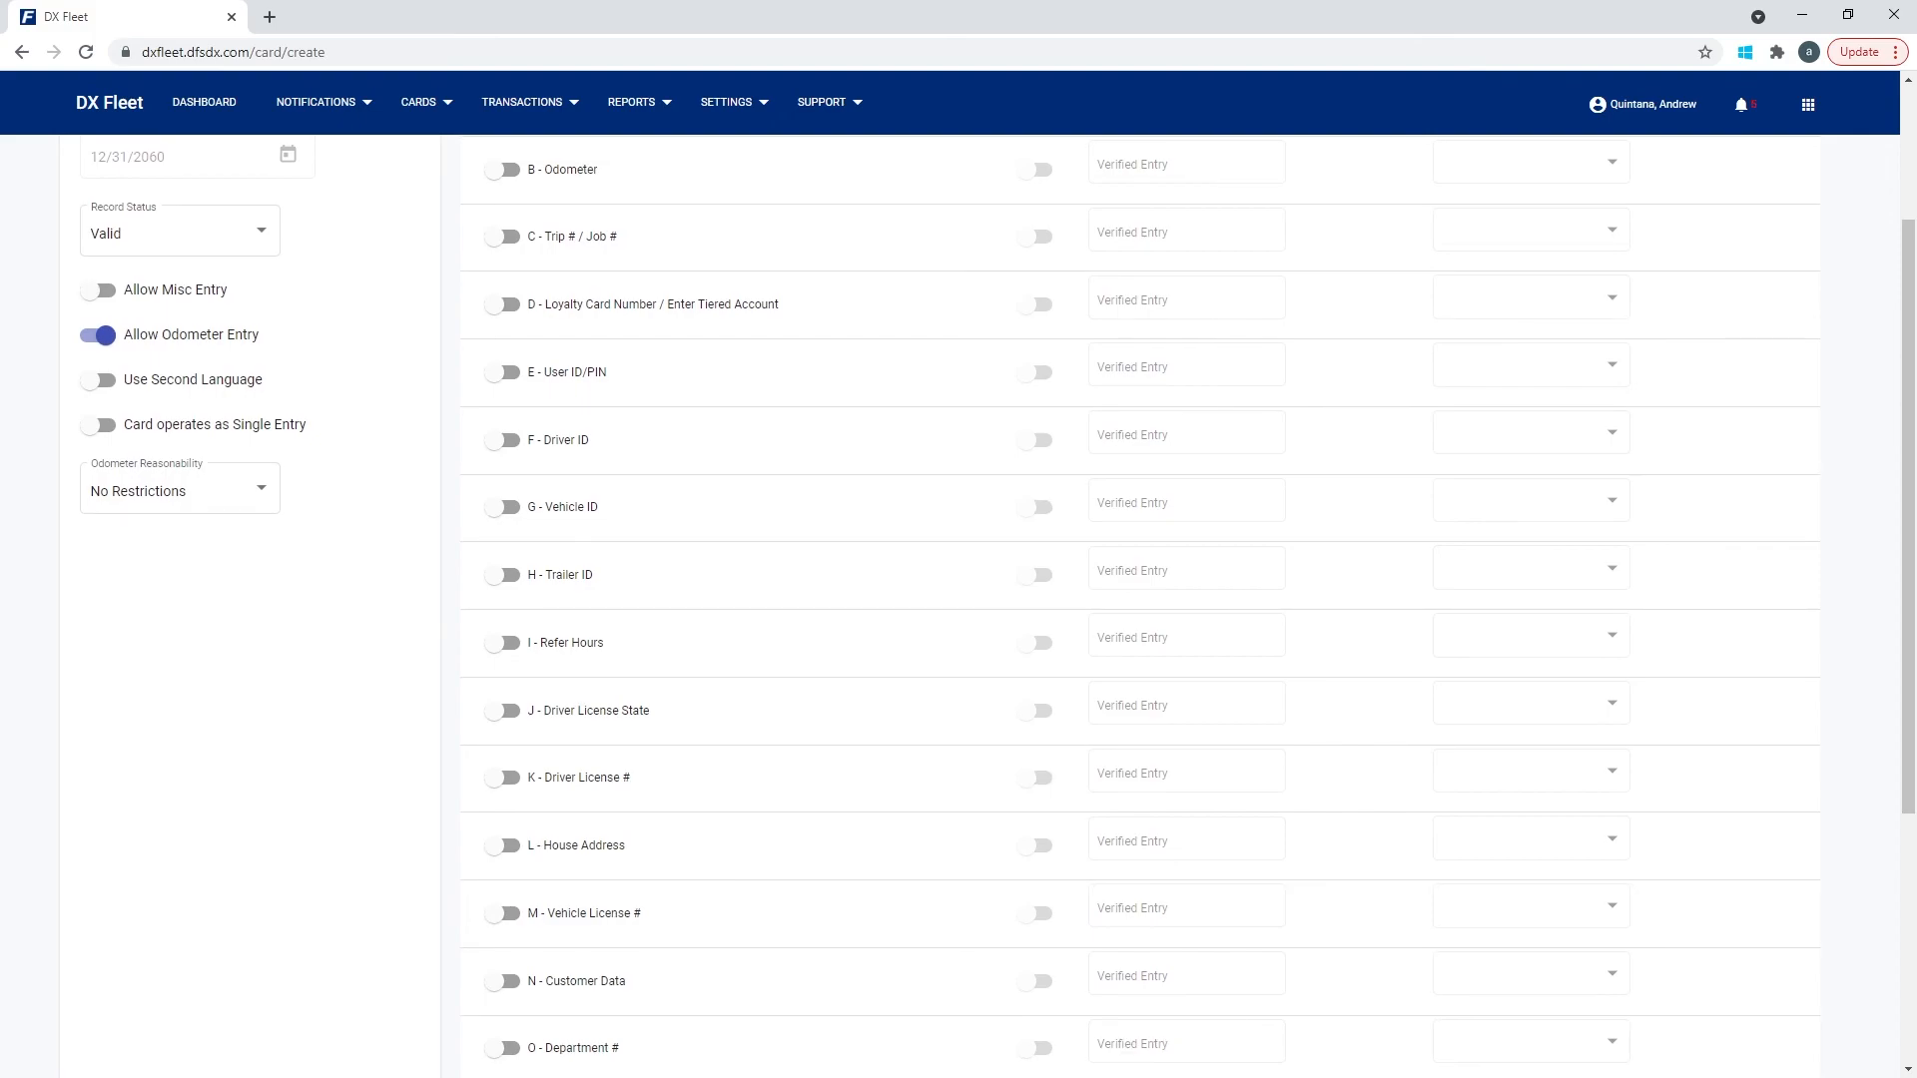
left_click(503, 170)
scroll(997, 602, "up", 1)
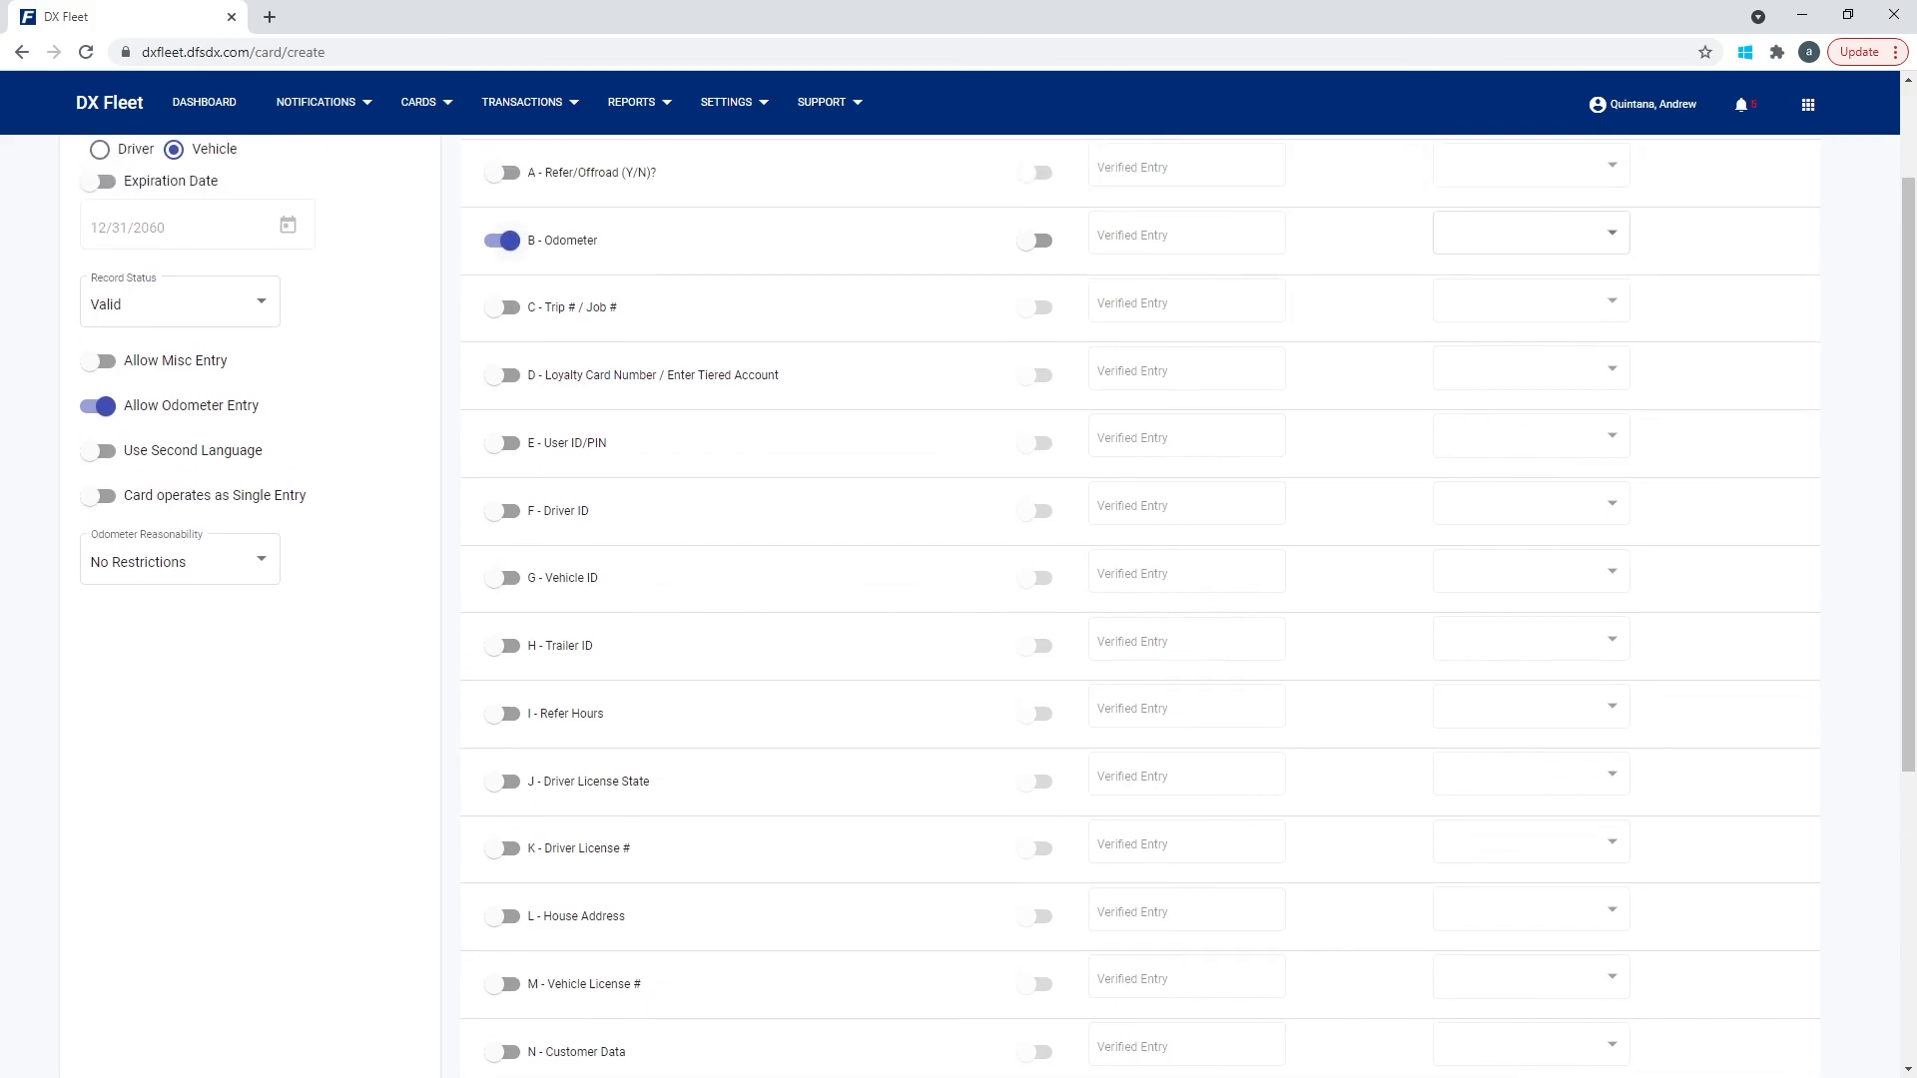
left_click(503, 240)
scroll(998, 602, "up", 2)
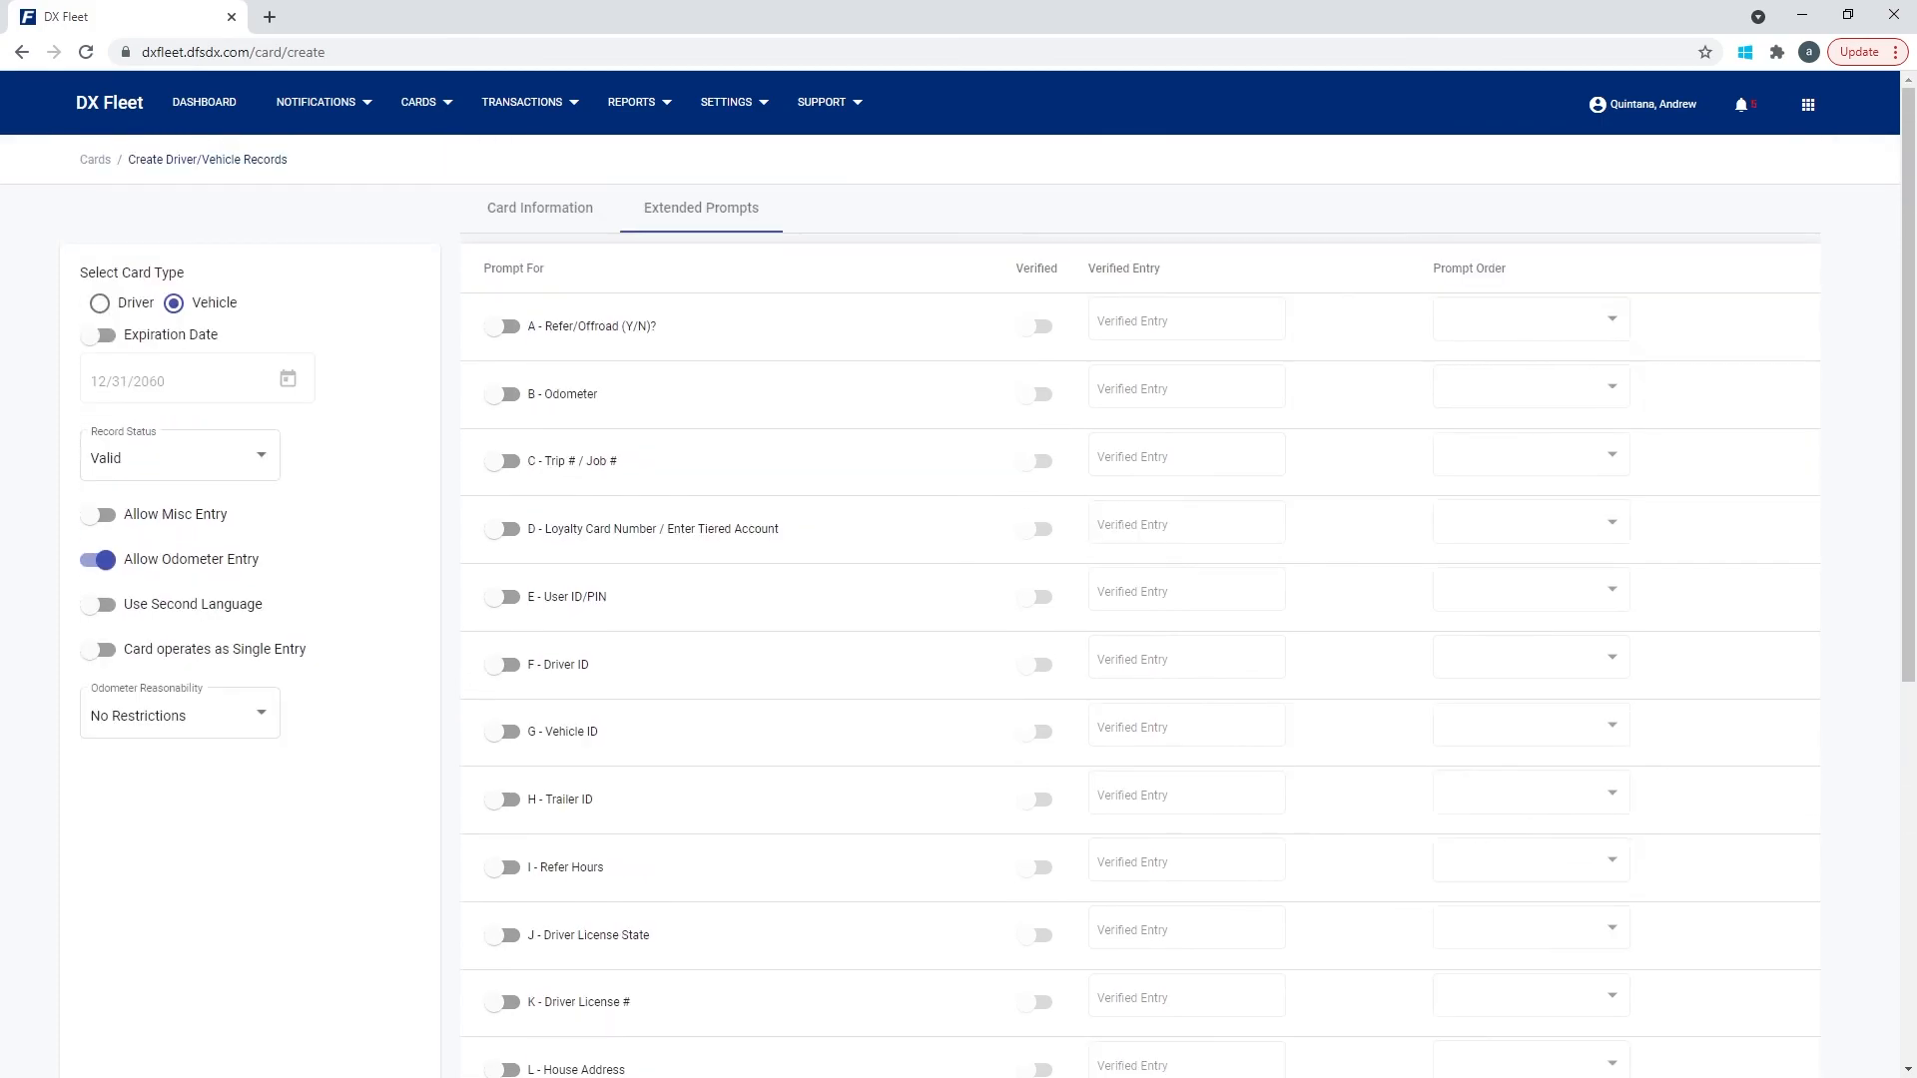
left_click(539, 208)
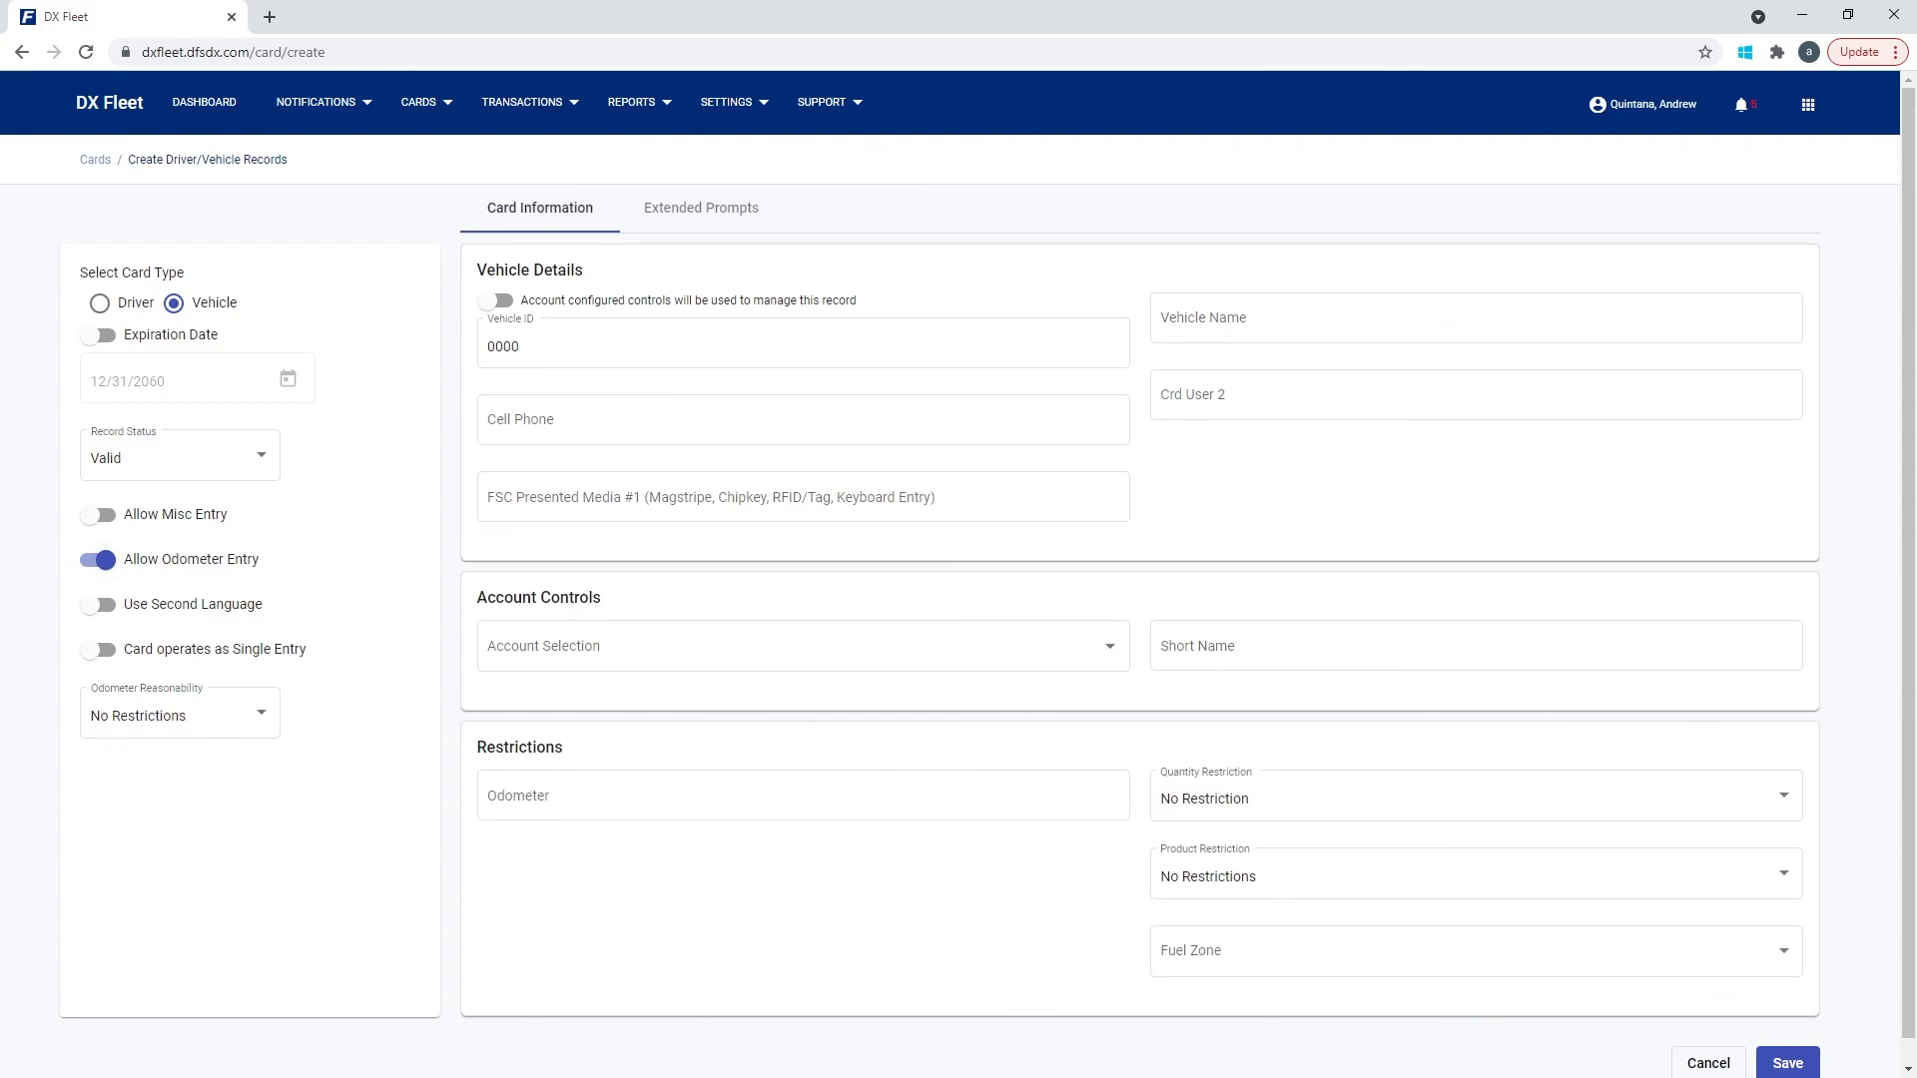
Enter 1 as the vehicle's odometer restriction and leave Odometer Reasonability at No Restrictions.
left_click(803, 796)
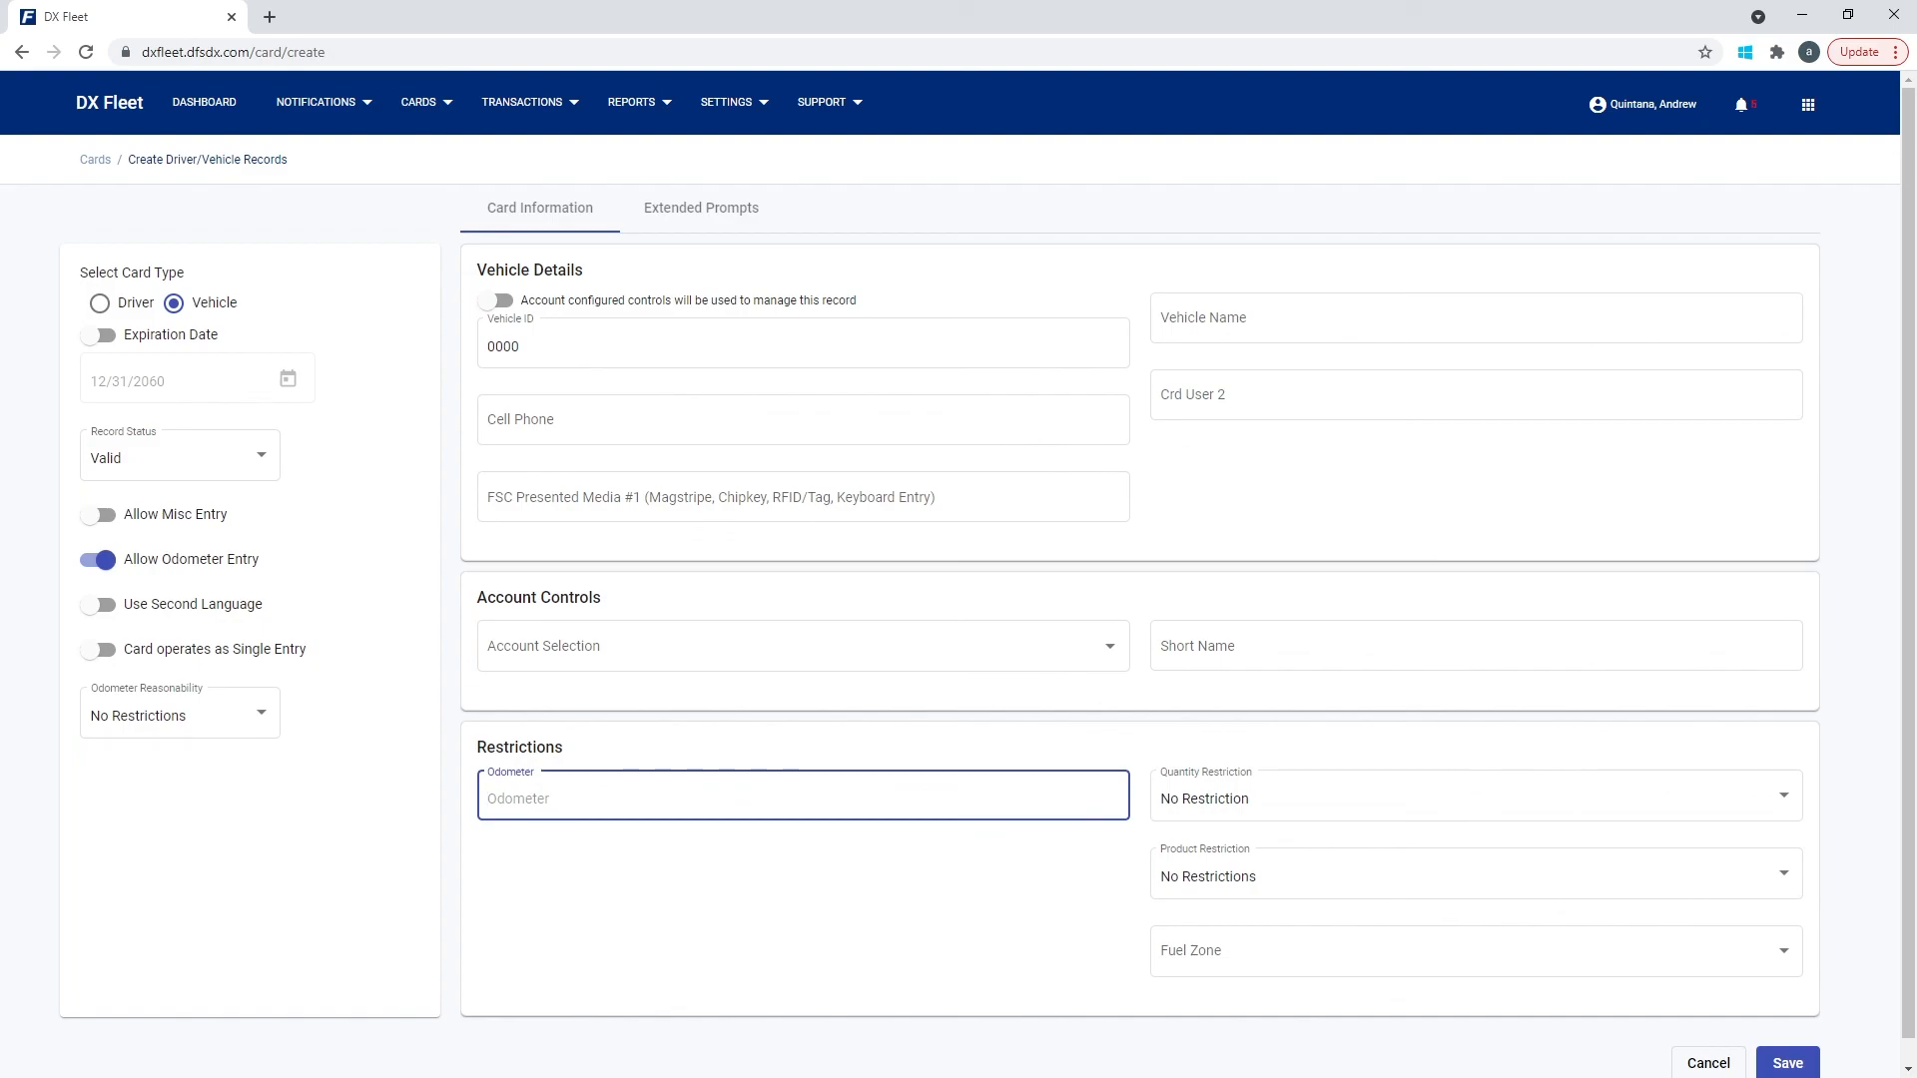
type("1")
left_click(180, 714)
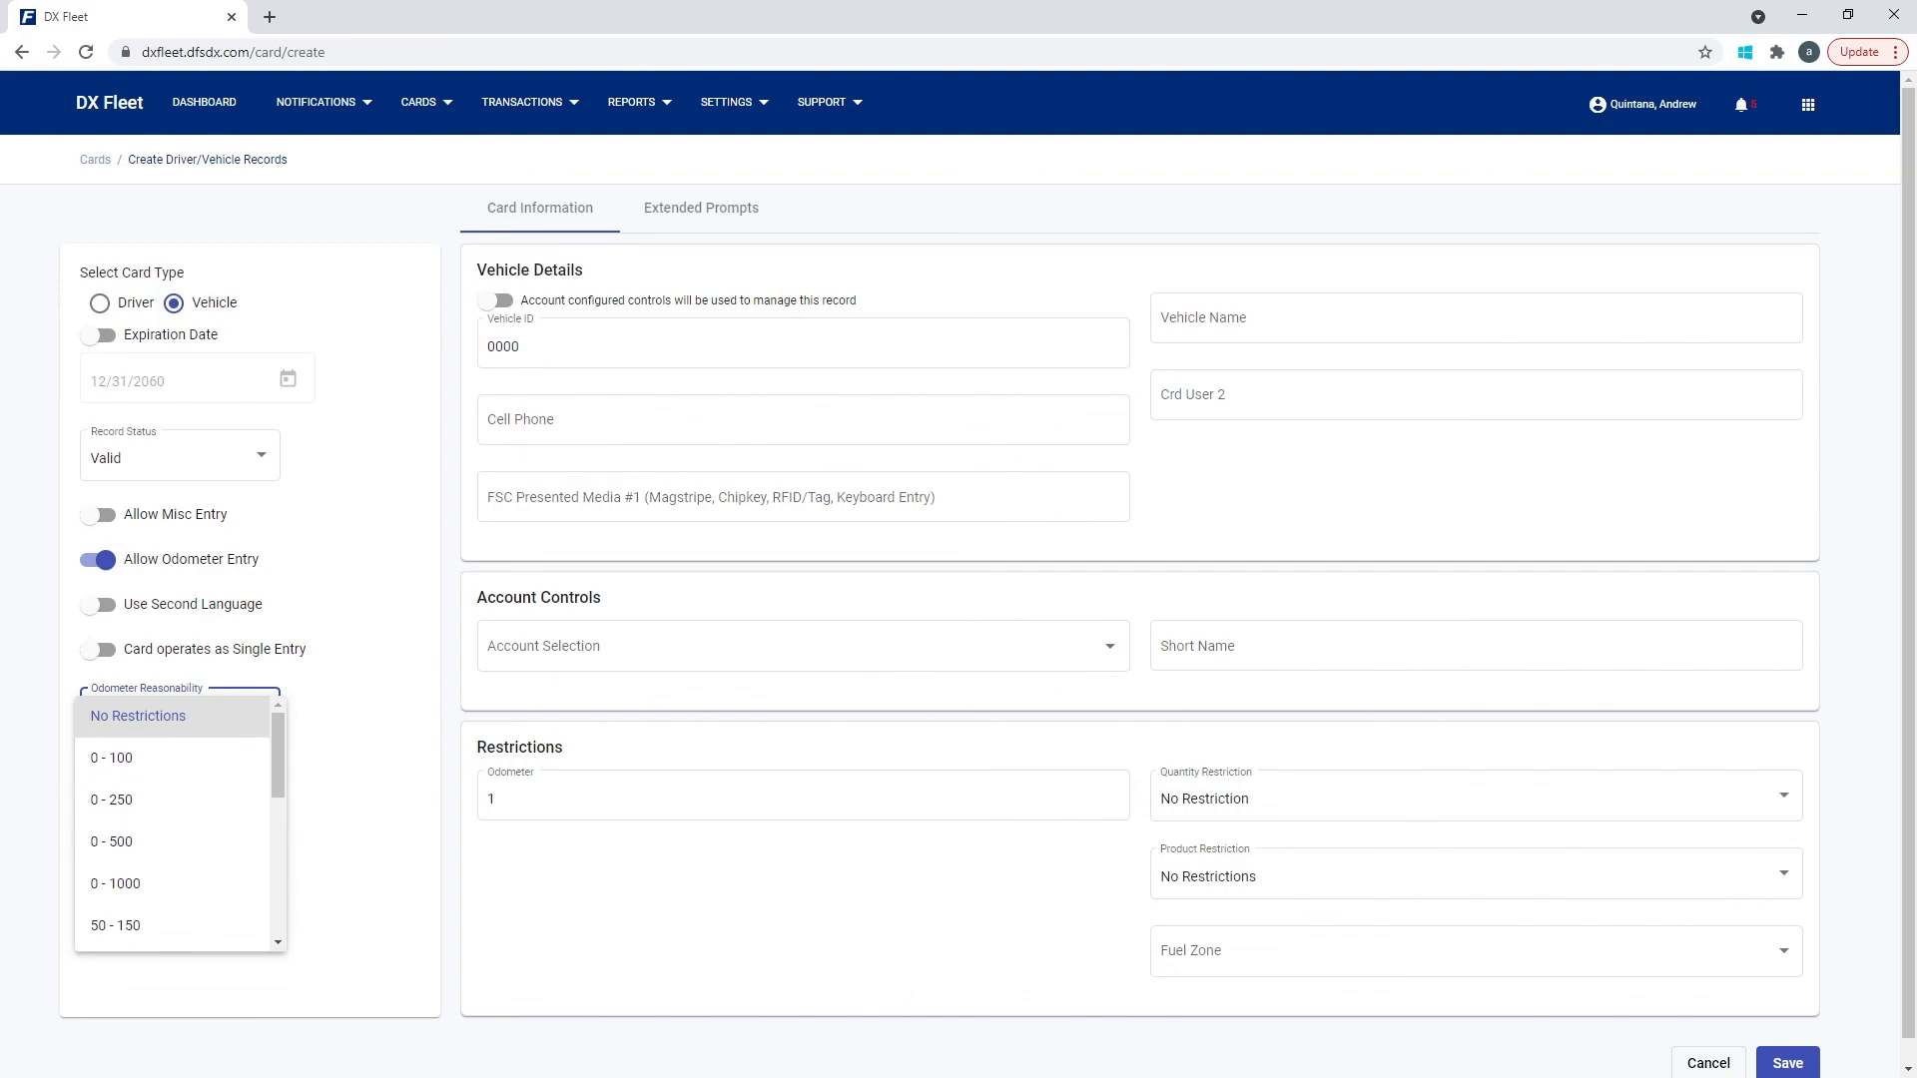
left_click(659, 797)
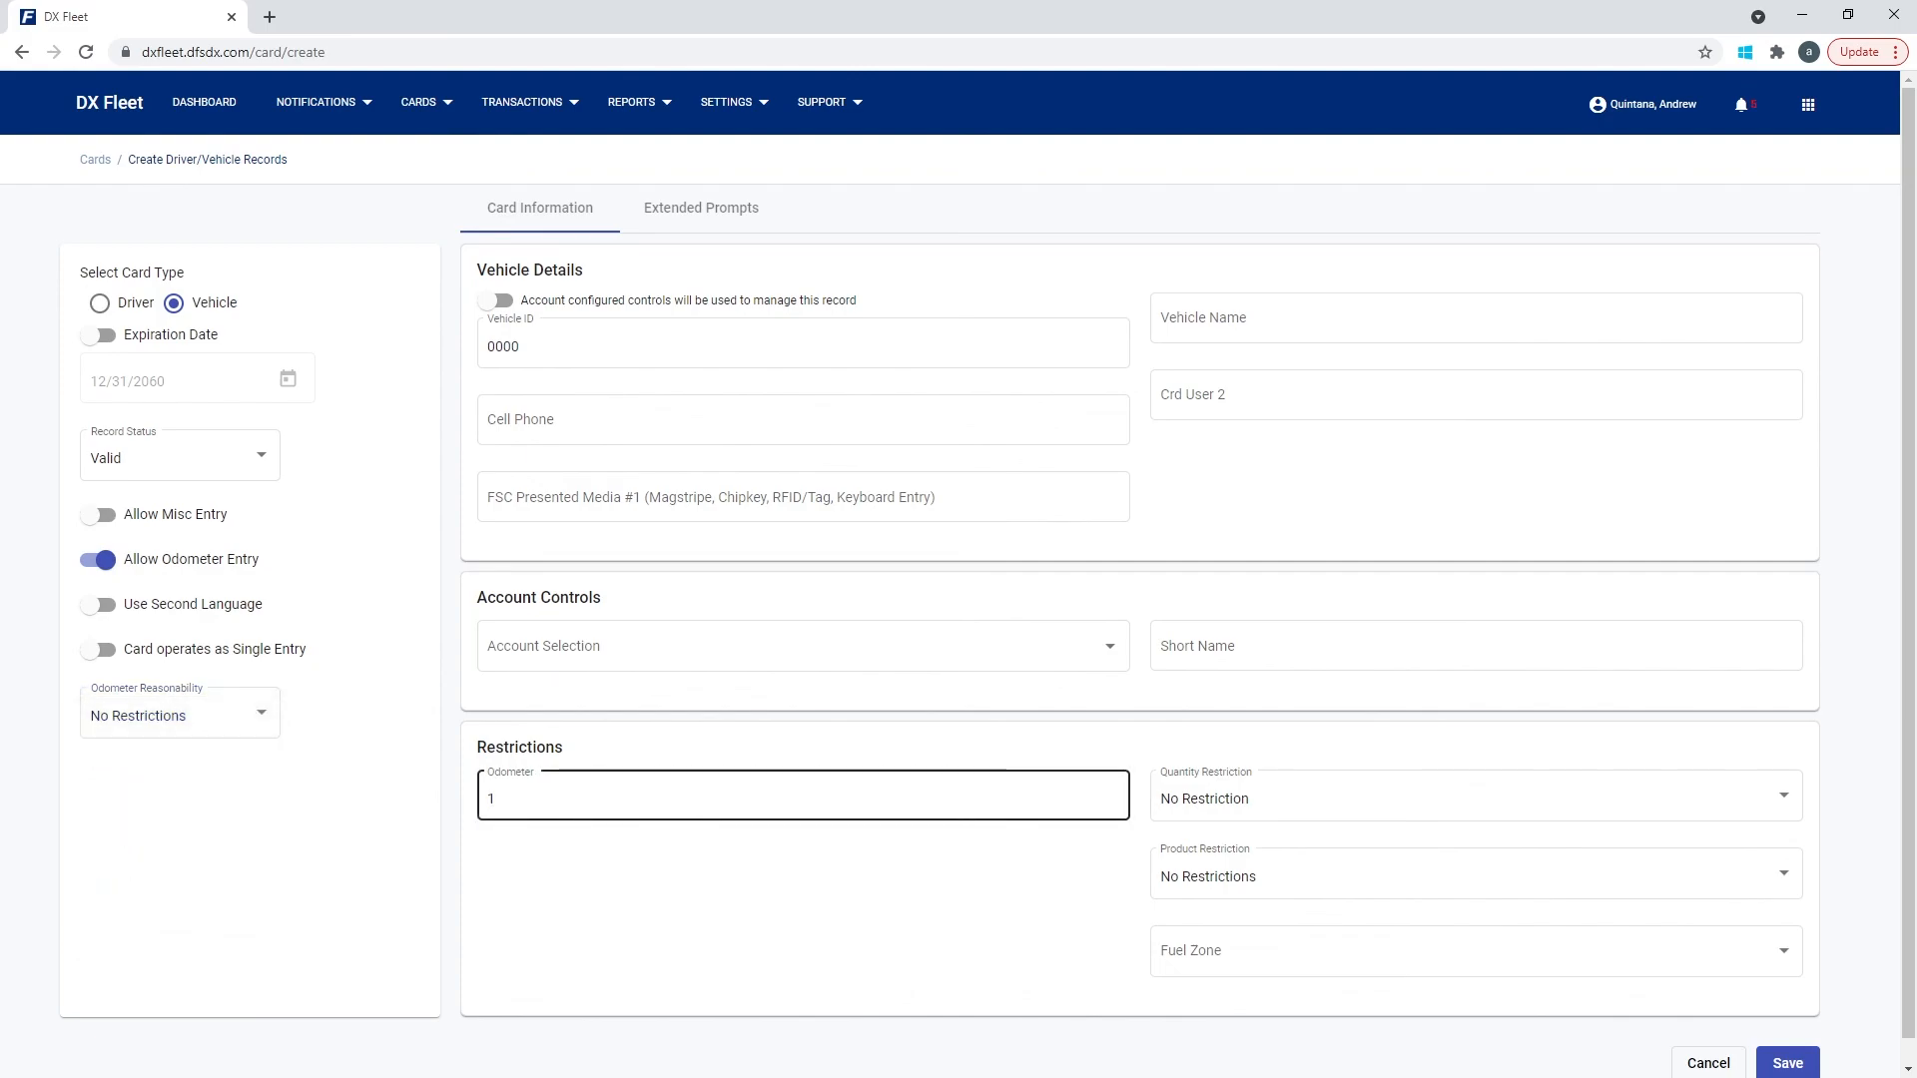